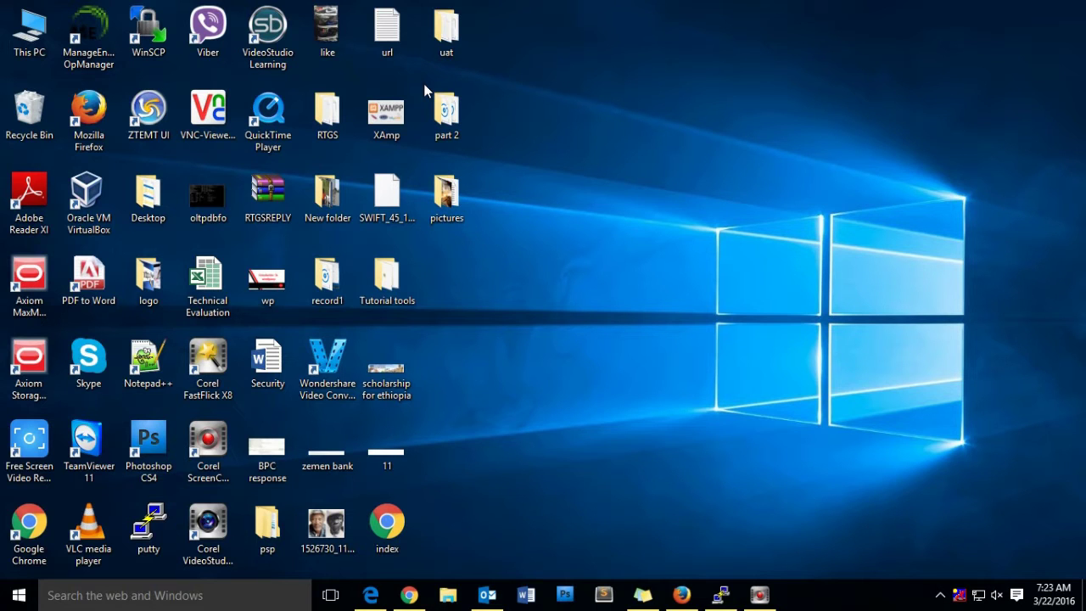
# Switch to Chrome and view the My Tutorial site's front page, followed by the Merlin Magazine theme demo
pyautogui.click(410, 594)
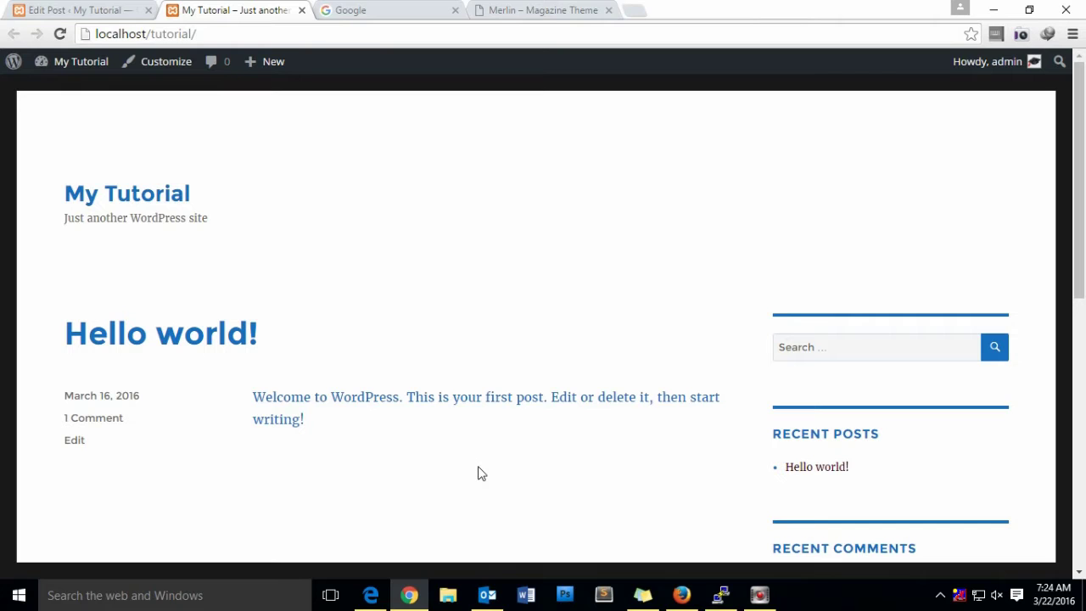
pyautogui.scroll(-1, 461, 437)
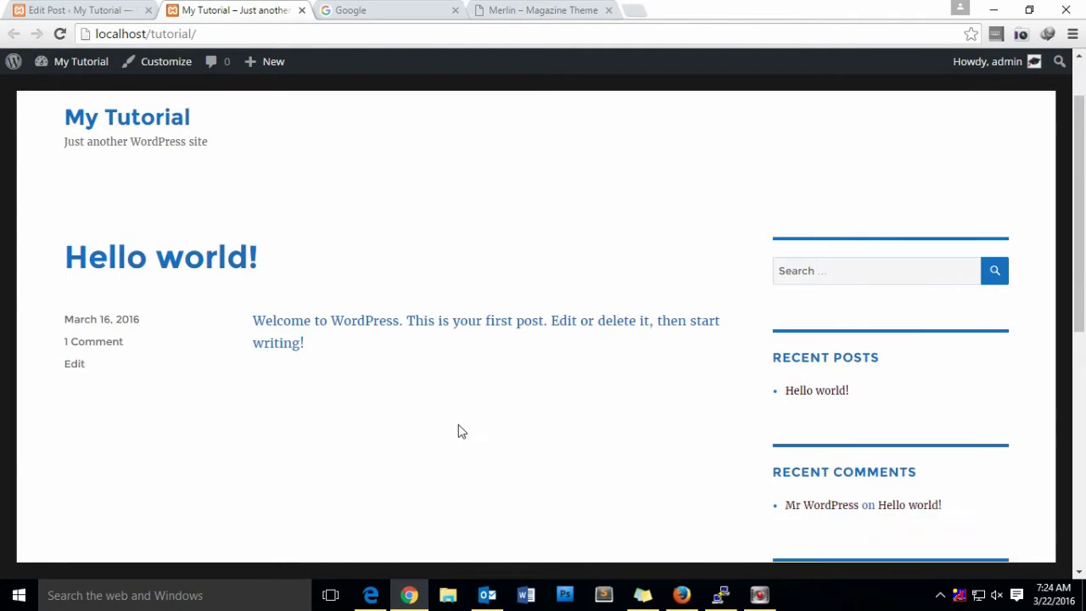
pyautogui.click(512, 9)
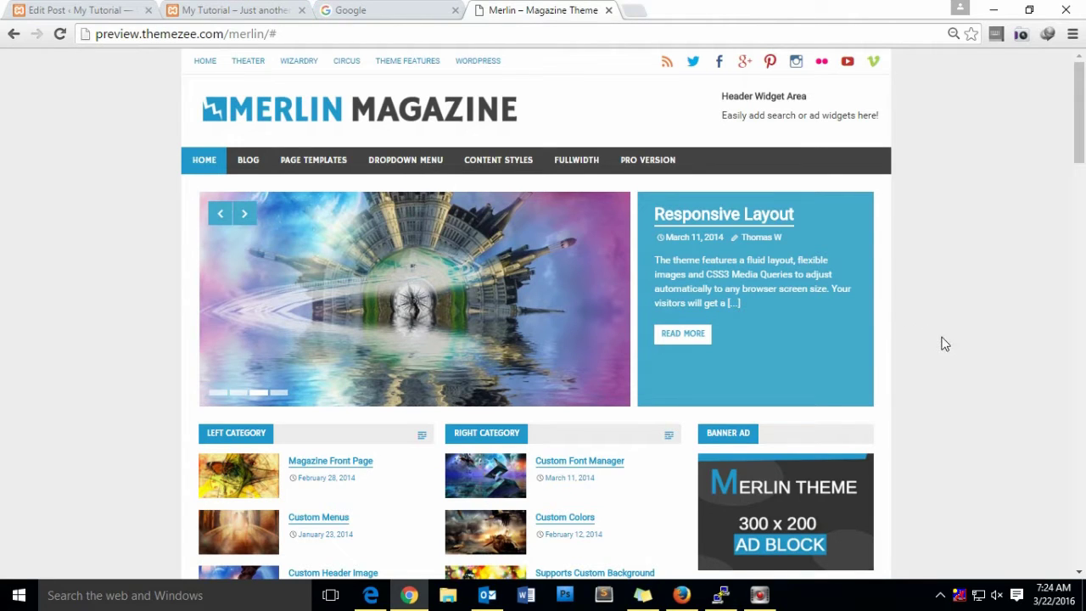
pyautogui.scroll(-5, 944, 343)
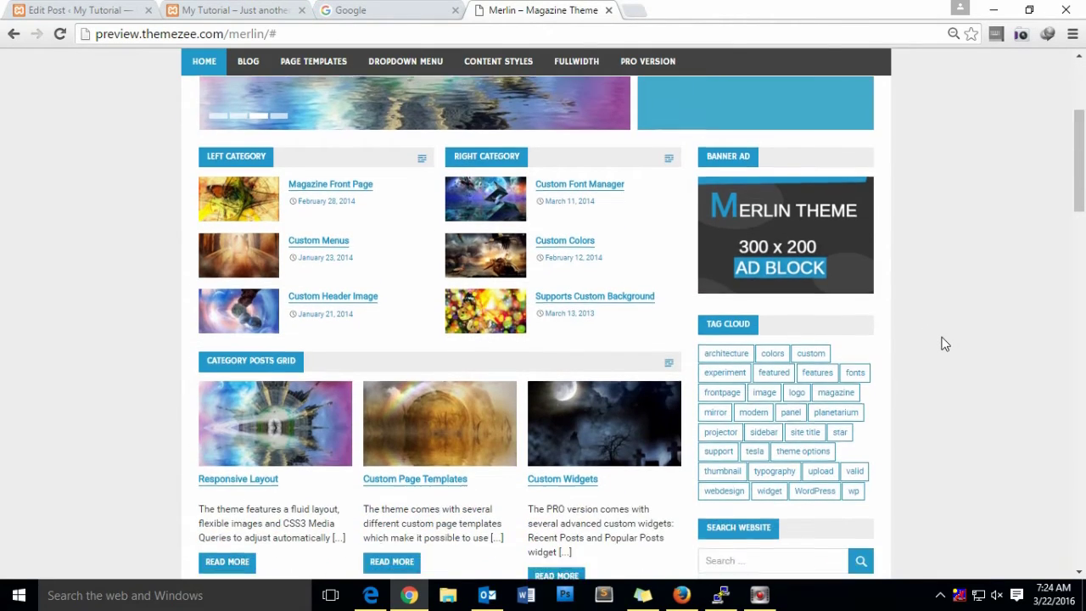
pyautogui.scroll(-2, 944, 344)
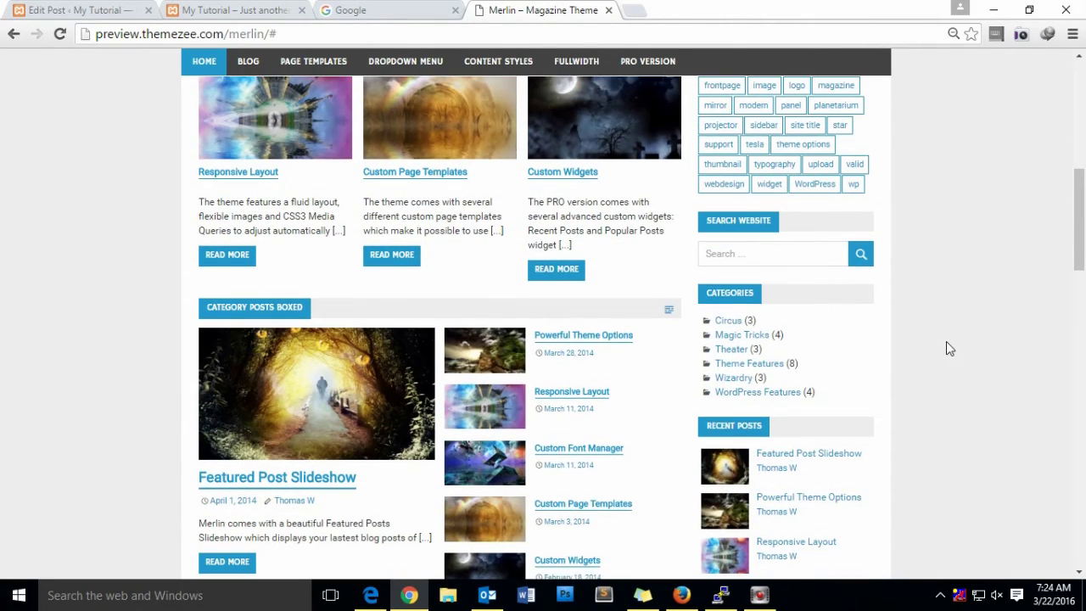
pyautogui.scroll(-3, 947, 344)
pyautogui.scroll(10, 949, 348)
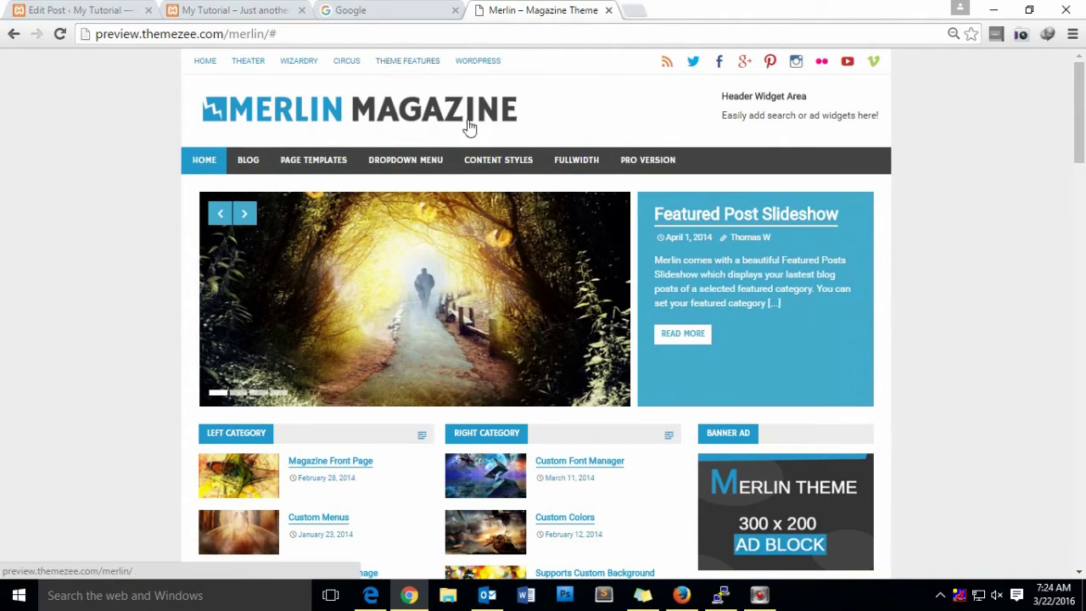
# Examine the Merlin demo's page layout from the header and slideshow down to the footer widgets
pyautogui.scroll(-7, 42, 379)
pyautogui.scroll(-15, 43, 384)
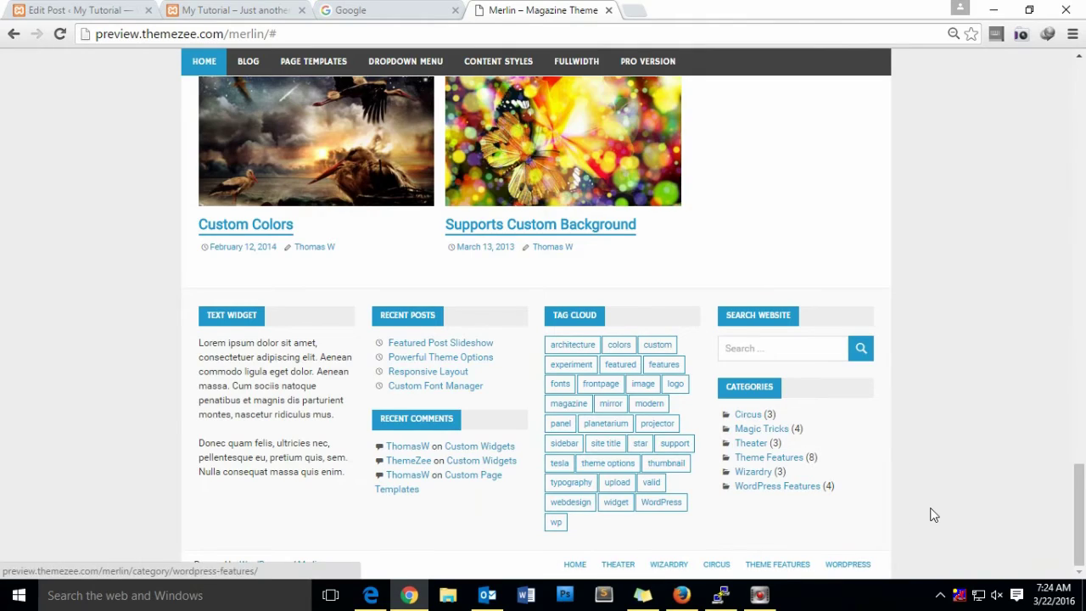
pyautogui.scroll(15, 934, 515)
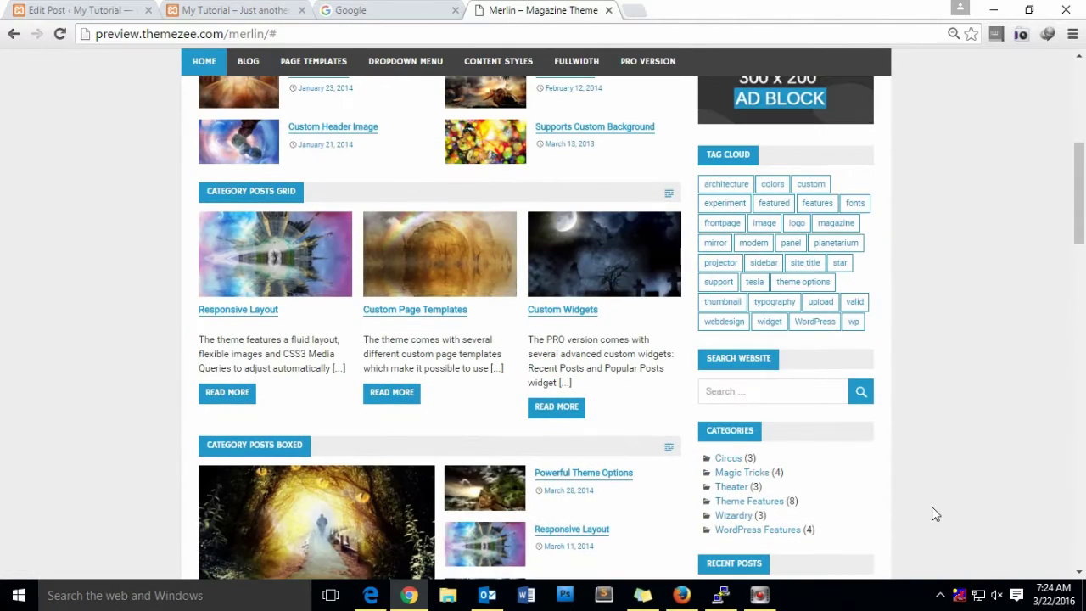
pyautogui.scroll(4, 932, 509)
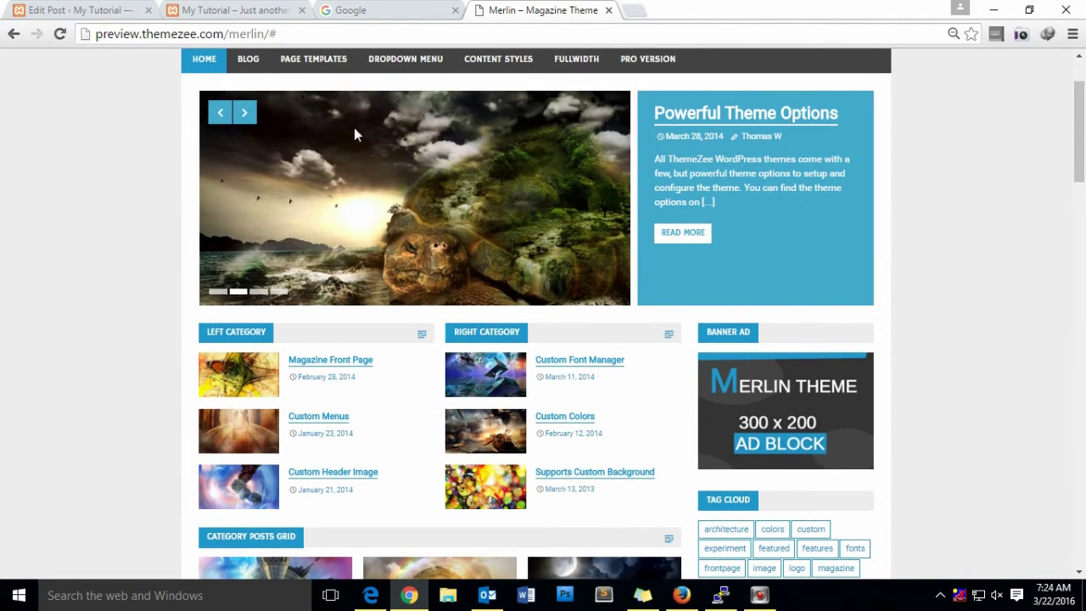
pyautogui.scroll(-3, 866, 407)
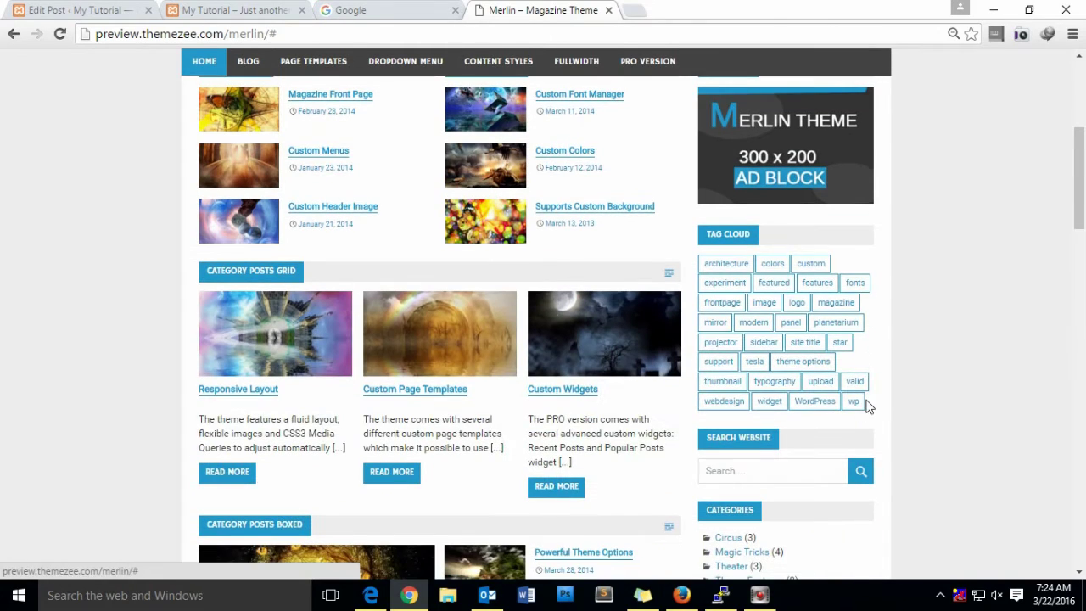
pyautogui.scroll(4, 4, 297)
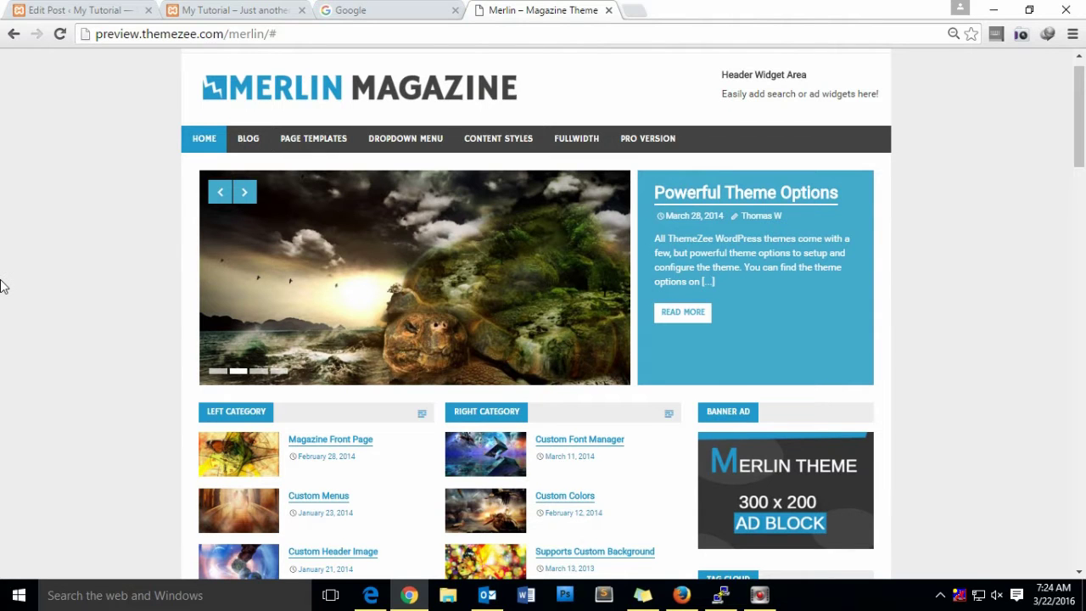
pyautogui.scroll(1, 5, 289)
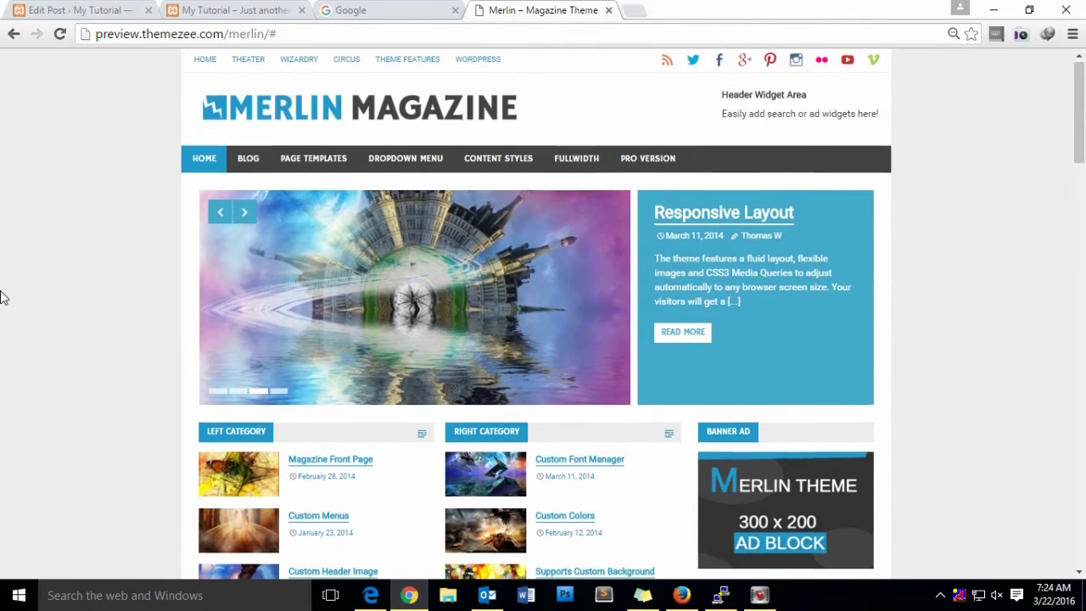
pyautogui.scroll(-7, 5, 297)
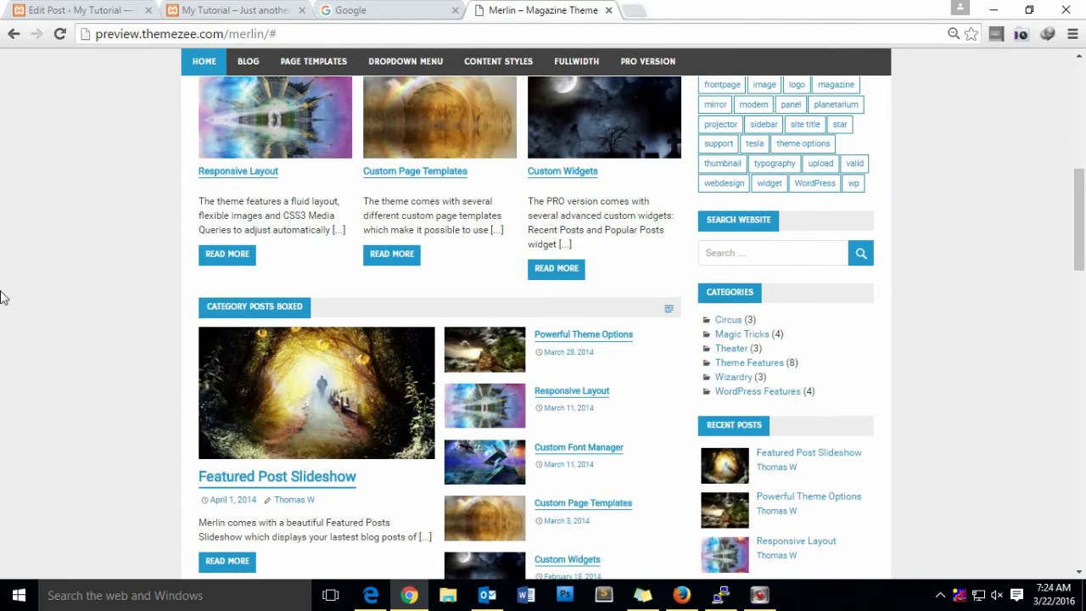
pyautogui.scroll(7, 4, 297)
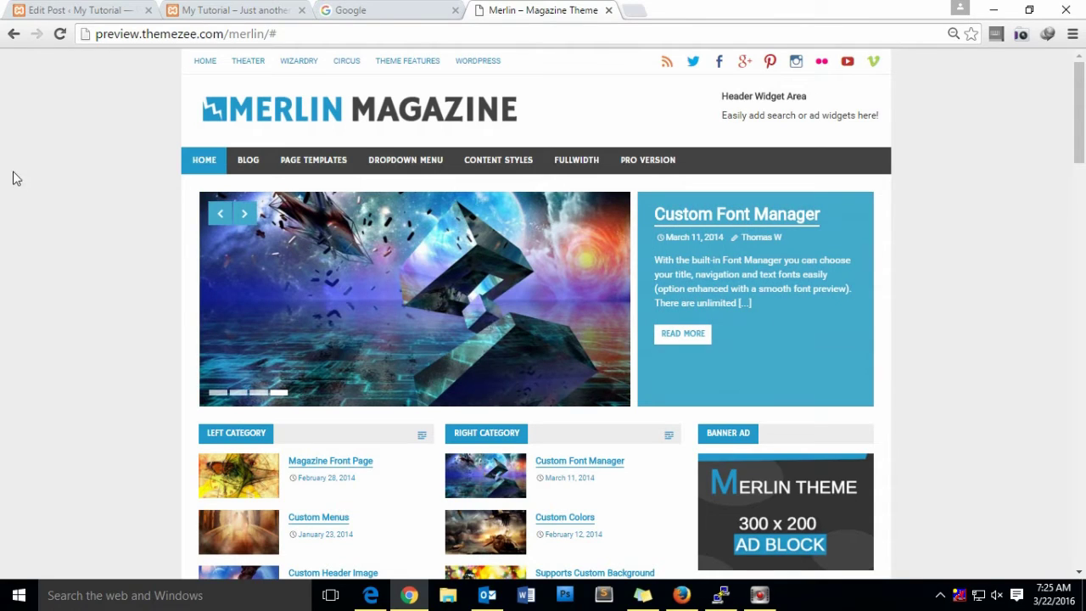
# Search Google for "download merlin theme" and open the Merlin – ThemeZee result
pyautogui.click(409, 11)
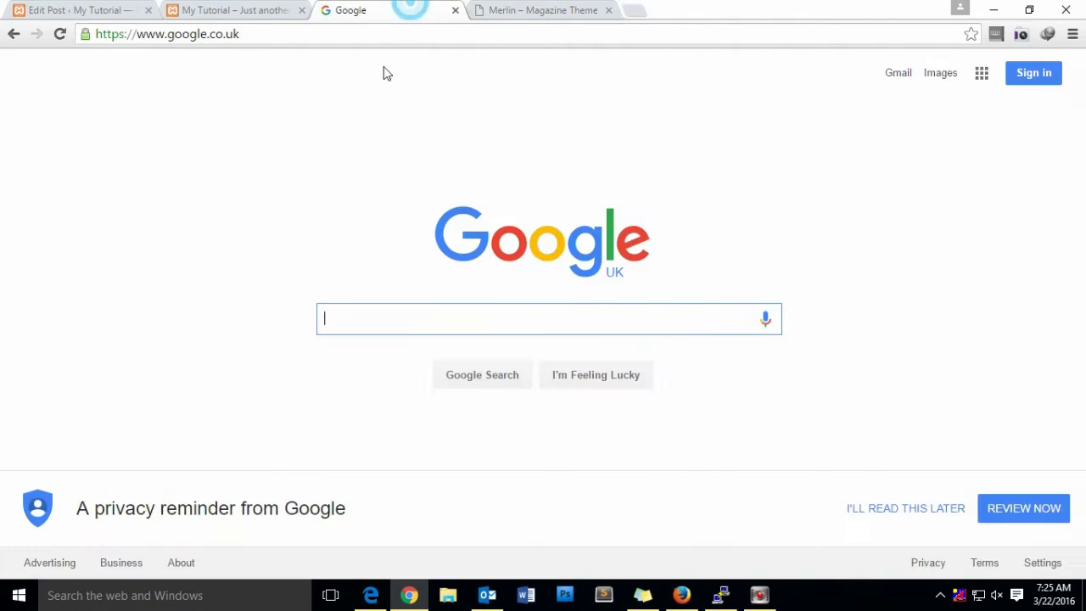
pyautogui.click(389, 322)
pyautogui.write('dowload')
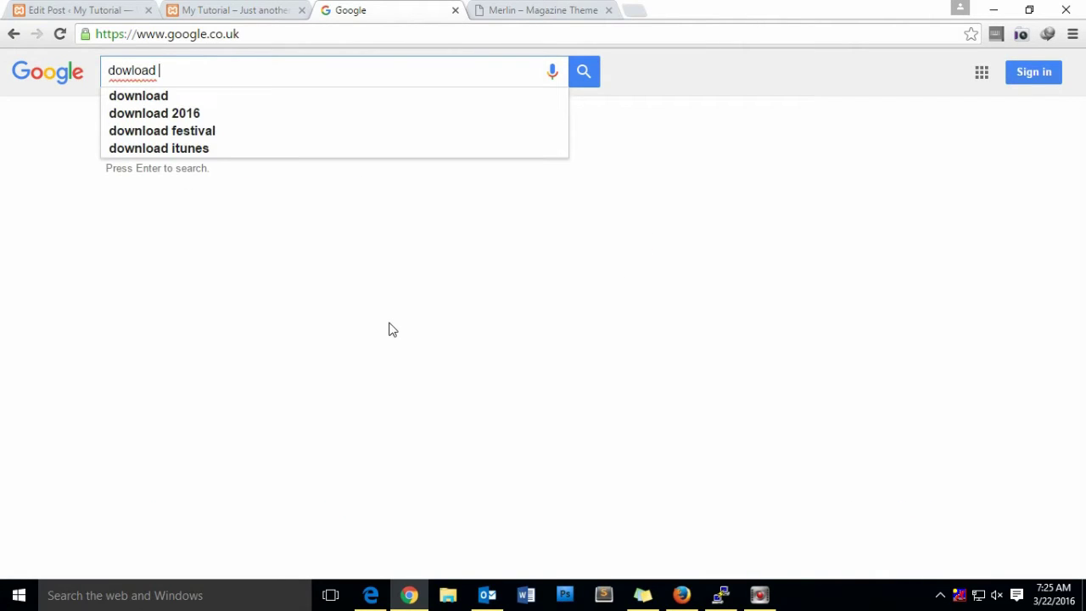
pyautogui.press('BackSpace')
pyautogui.press('BackSpace')
pyautogui.press('BackSpace')
pyautogui.press('BackSpace')
pyautogui.press('BackSpace')
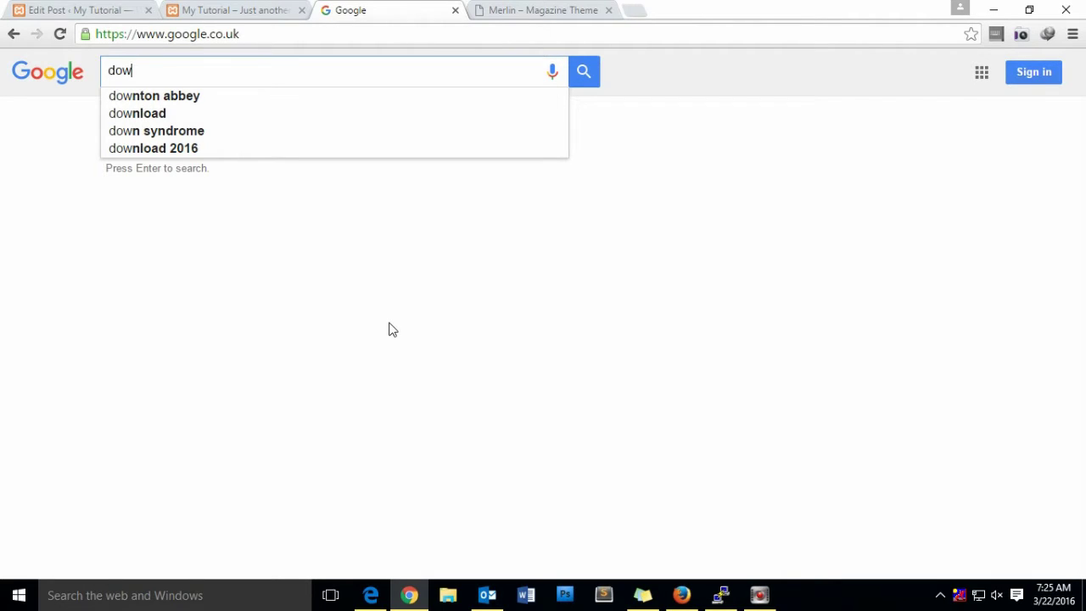
pyautogui.write('load ')
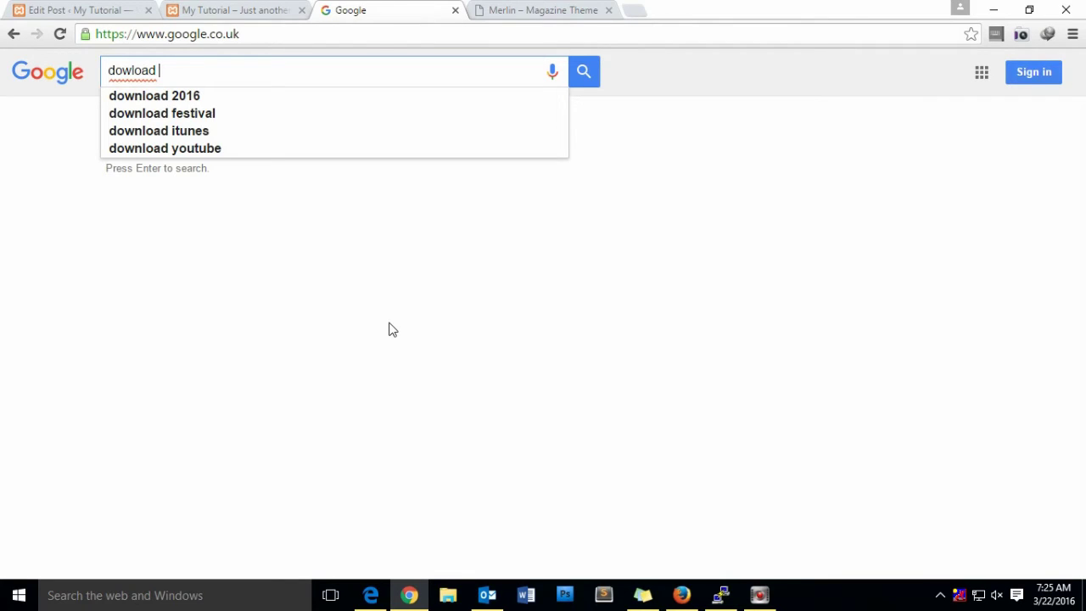
pyautogui.write('merlin')
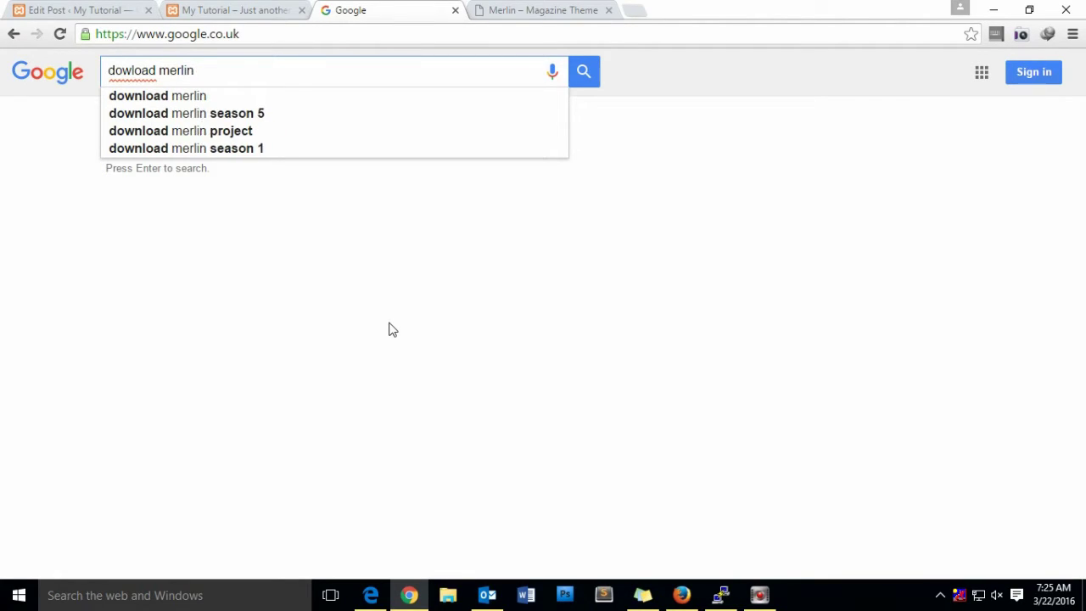
pyautogui.press('Down')
pyautogui.write('th')
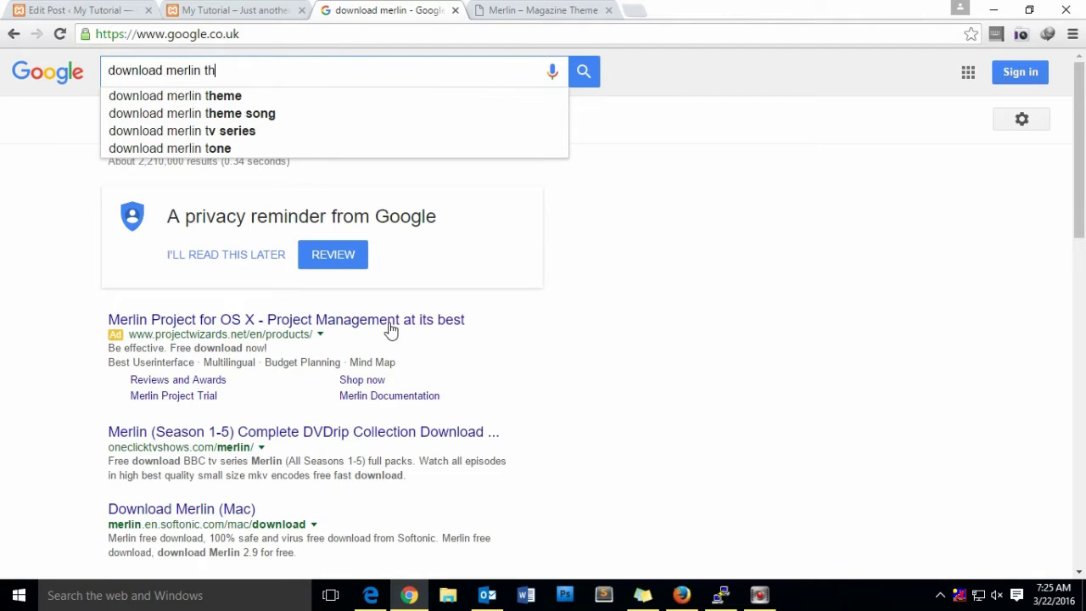
pyautogui.write('eme')
pyautogui.press('Return')
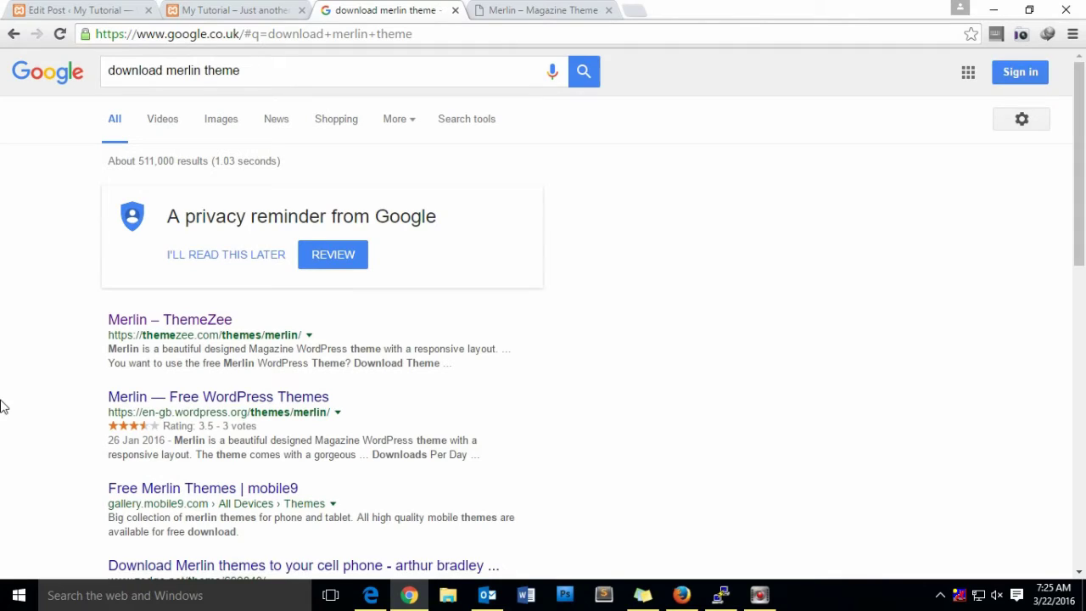
pyautogui.click(174, 328)
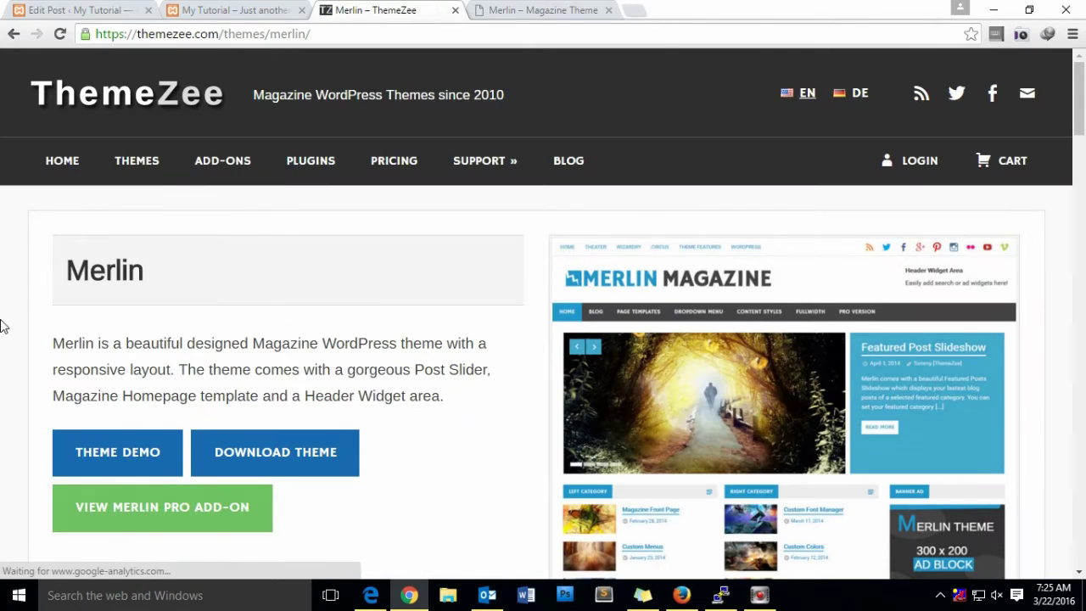
# Download the free Merlin theme archive merlin.1.1.0.zip, saving it as merlin.1.1.0_2.zip, and dismiss the download dialog
pyautogui.scroll(-1, 3, 326)
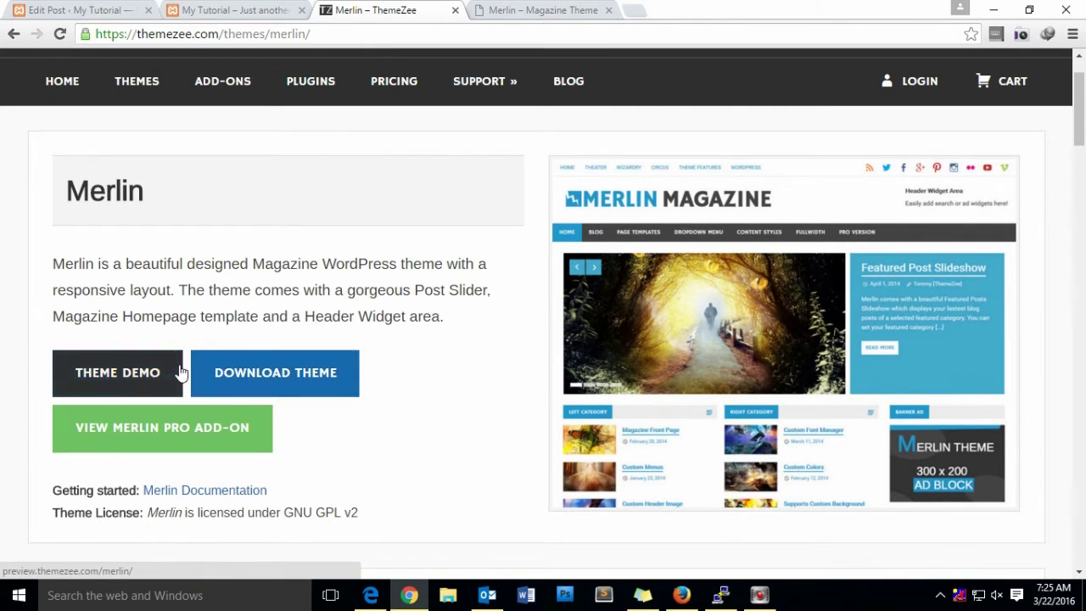
pyautogui.scroll(1, 433, 384)
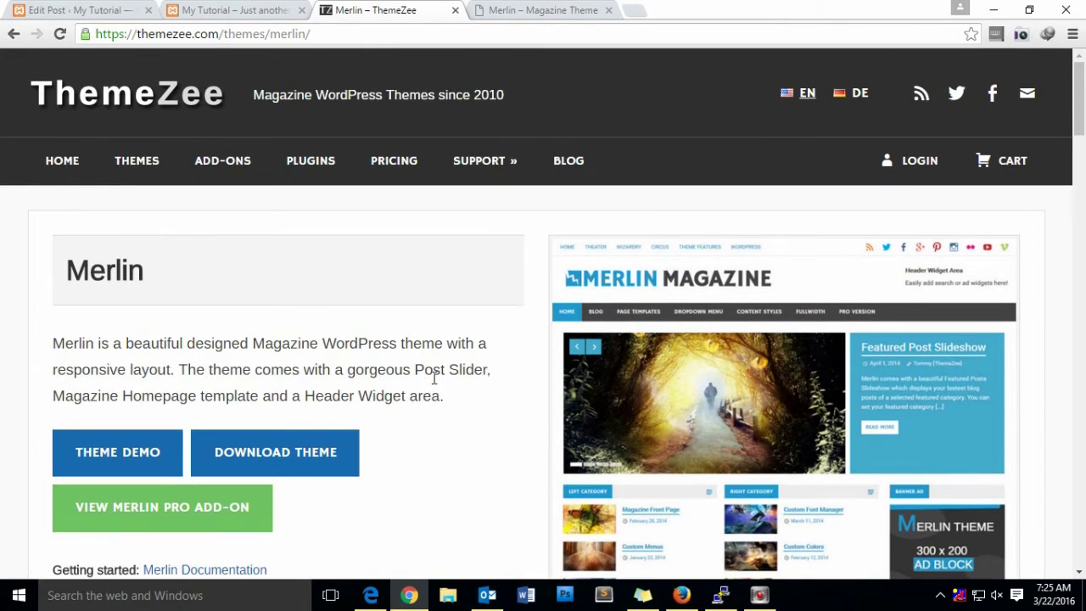
pyautogui.scroll(-1, 435, 378)
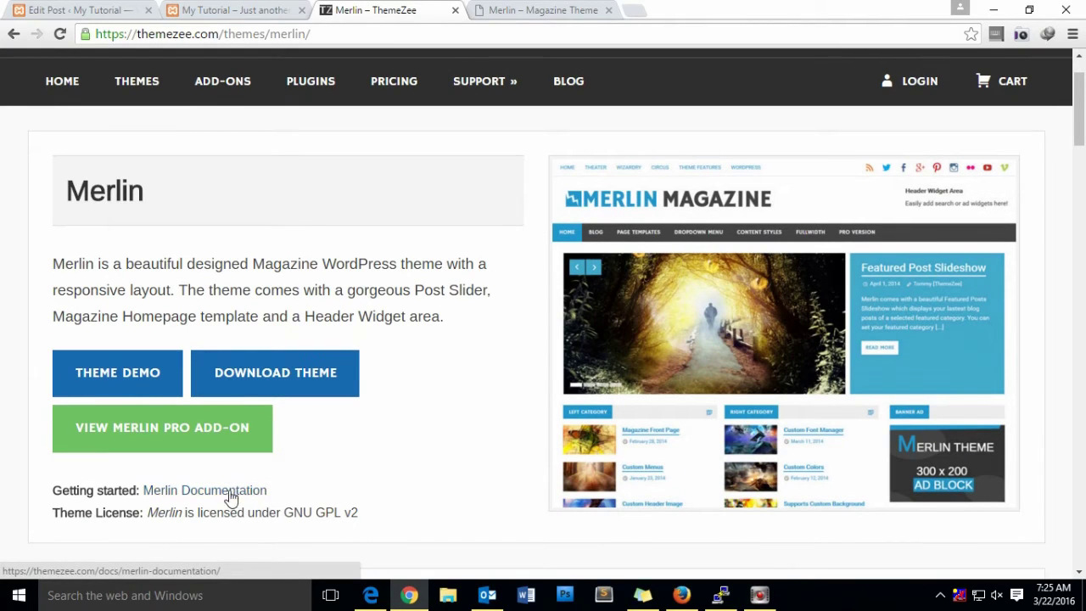
pyautogui.click(332, 377)
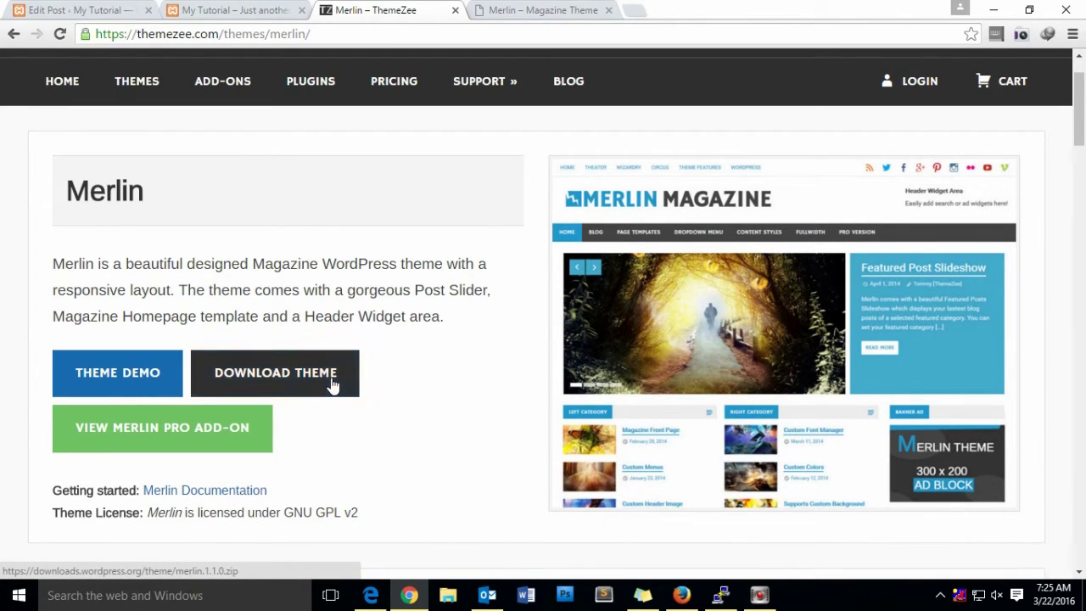
pyautogui.click(333, 384)
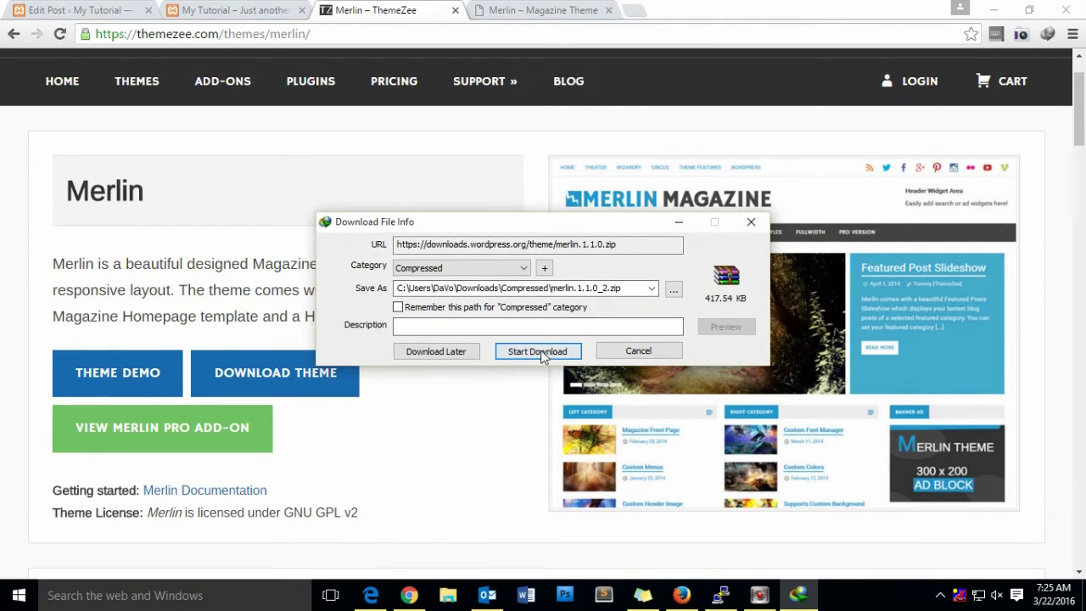
pyautogui.click(540, 352)
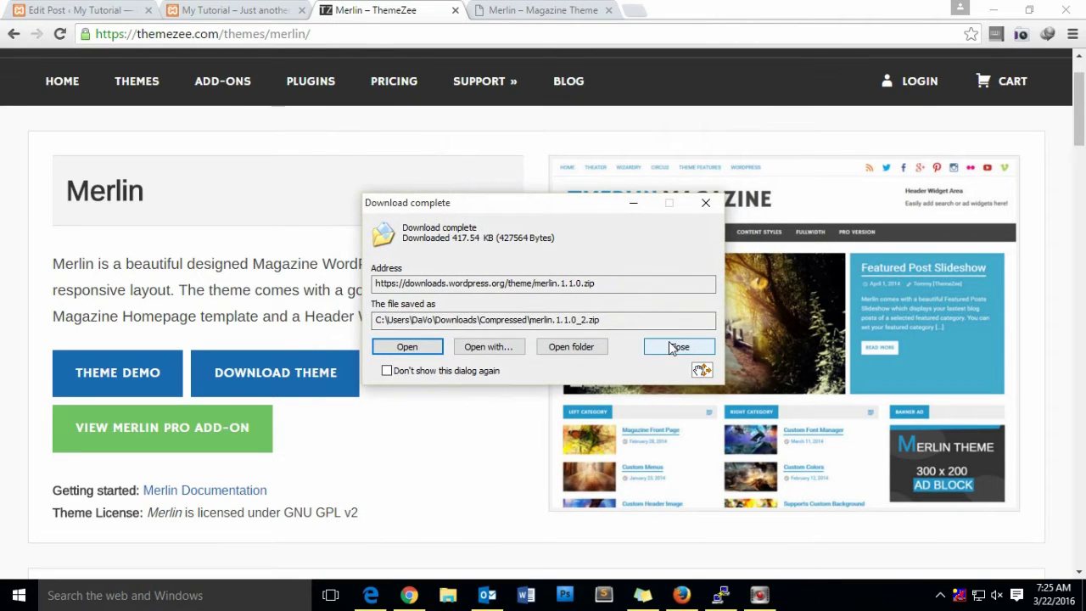
pyautogui.click(670, 348)
# Review the My Tutorial site's current front page from the site title down to the footer
pyautogui.click(216, 10)
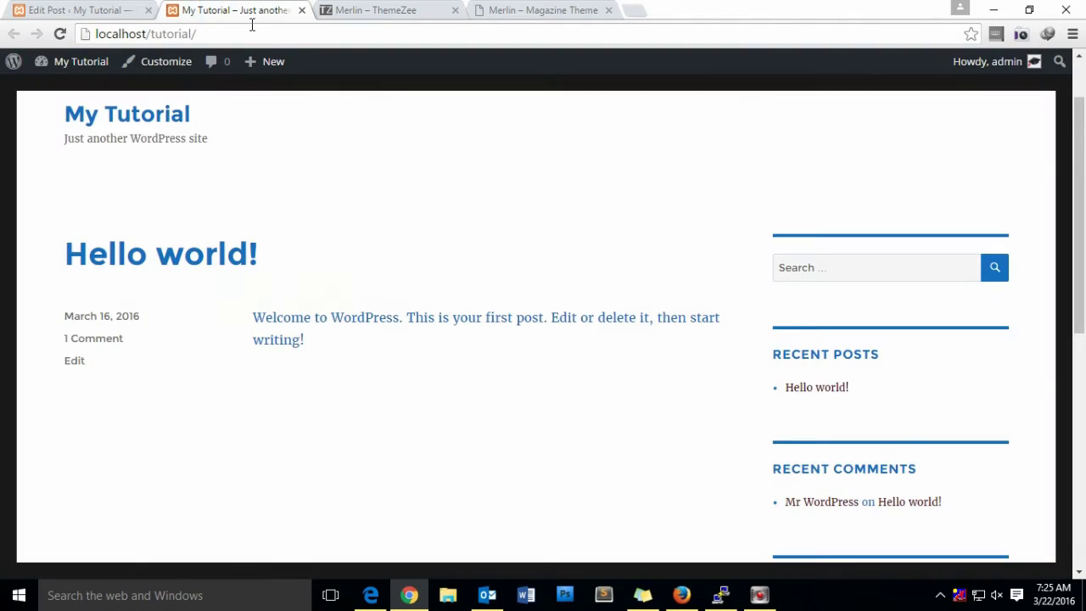
pyautogui.click(252, 26)
pyautogui.scroll(-10, 314, 220)
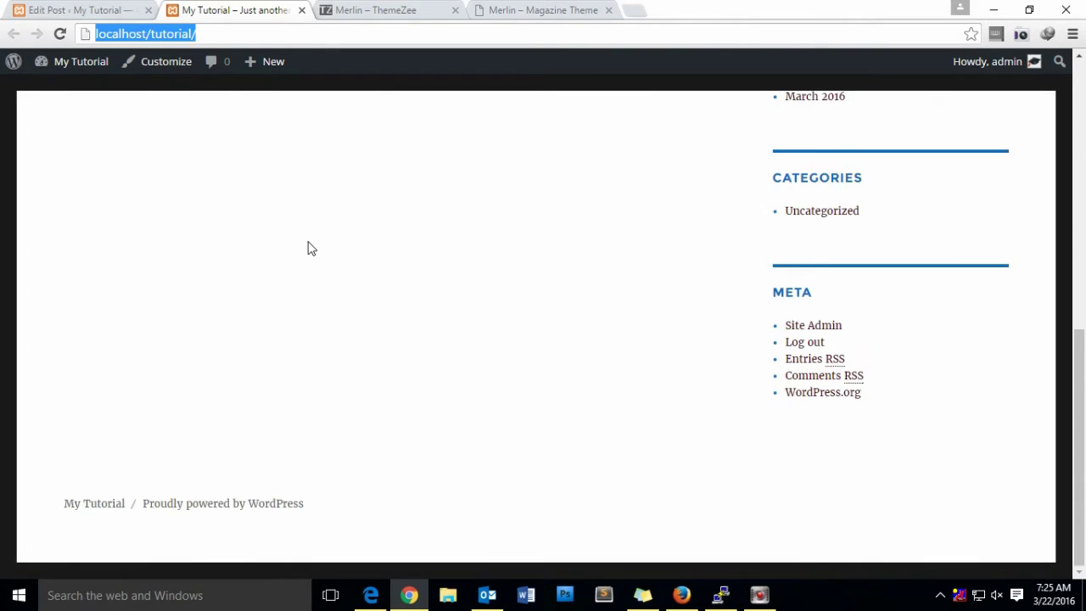
pyautogui.scroll(10, 308, 247)
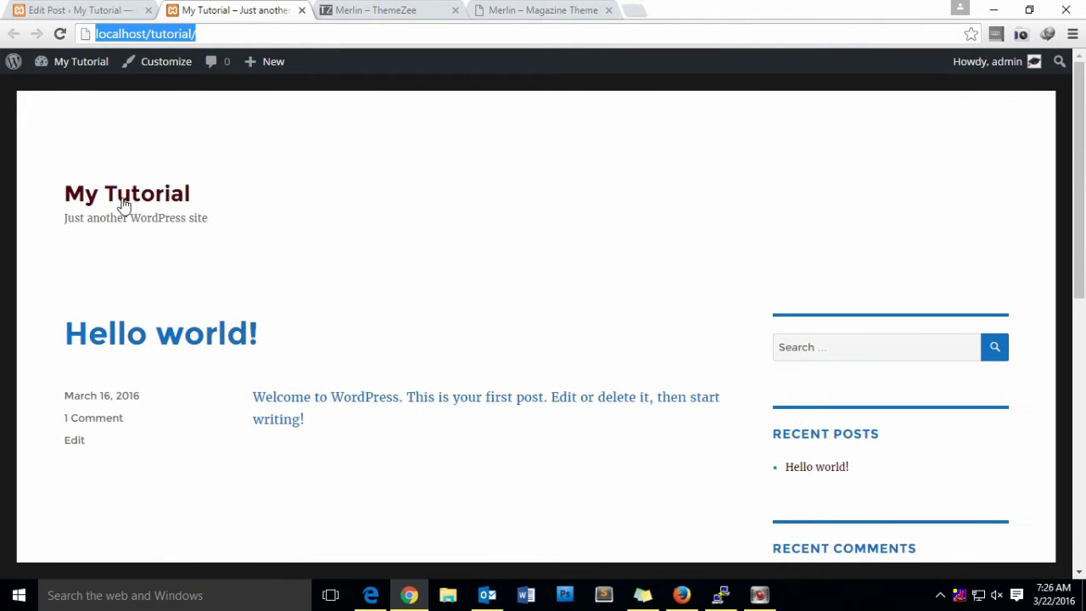
# Open the installed themes page in the My Tutorial site's WordPress admin area
pyautogui.click(104, 12)
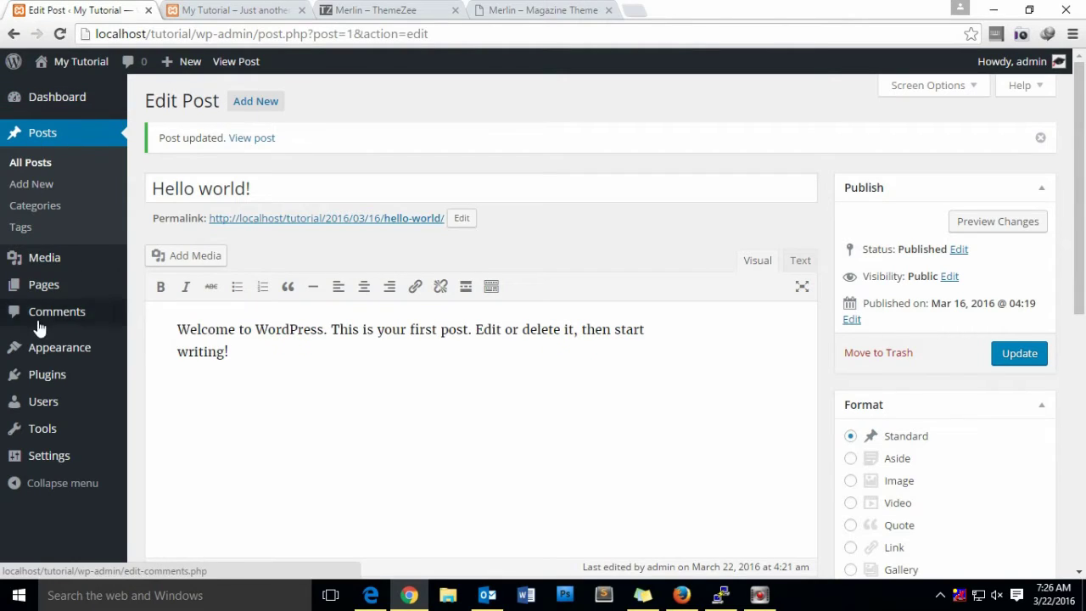
pyautogui.moveTo(43, 289)
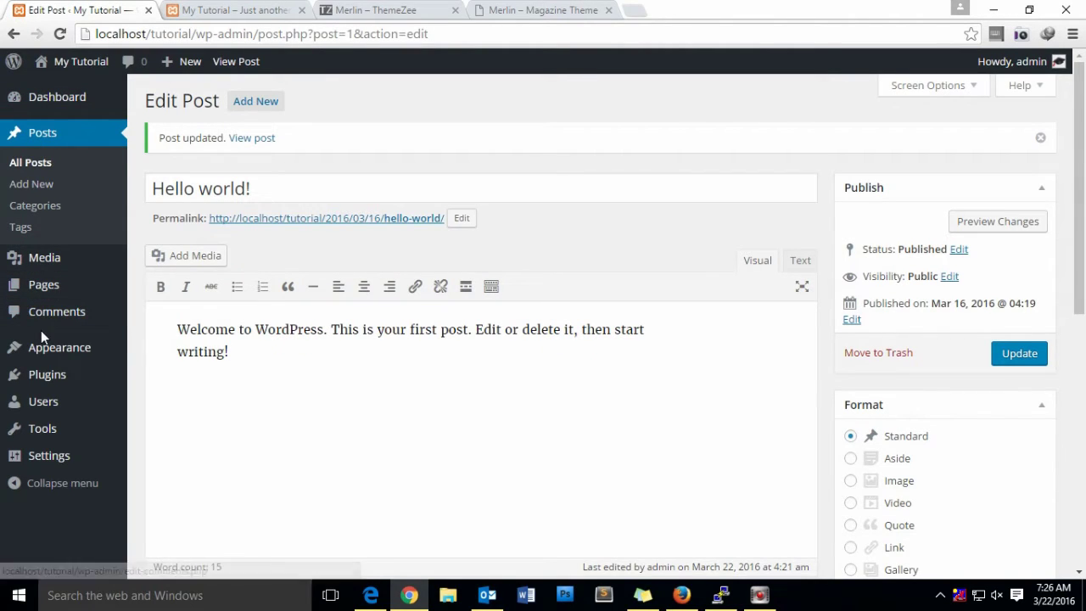
pyautogui.moveTo(80, 351)
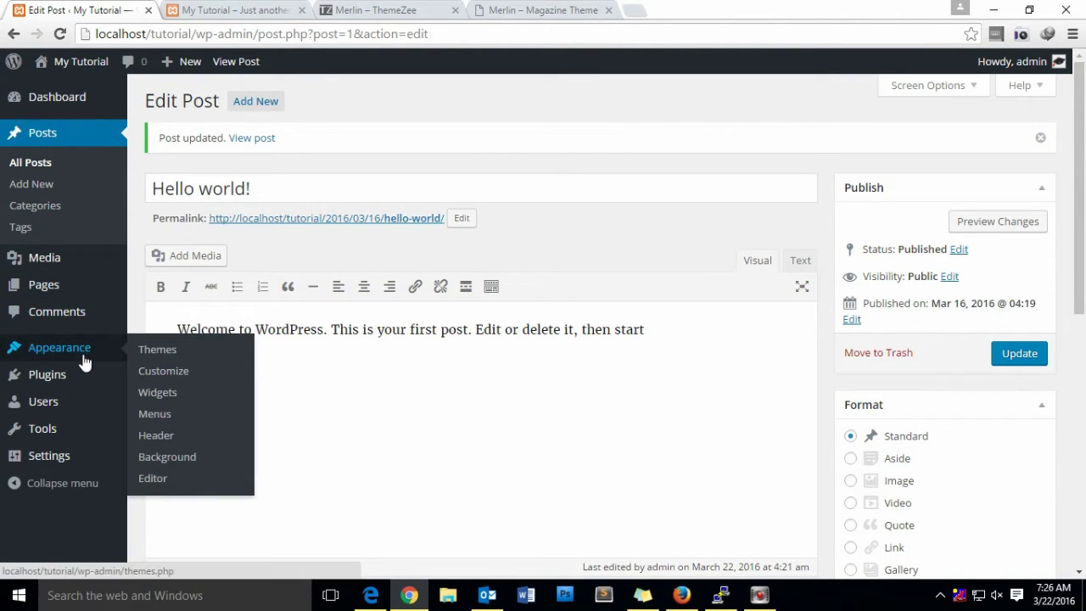
pyautogui.click(158, 352)
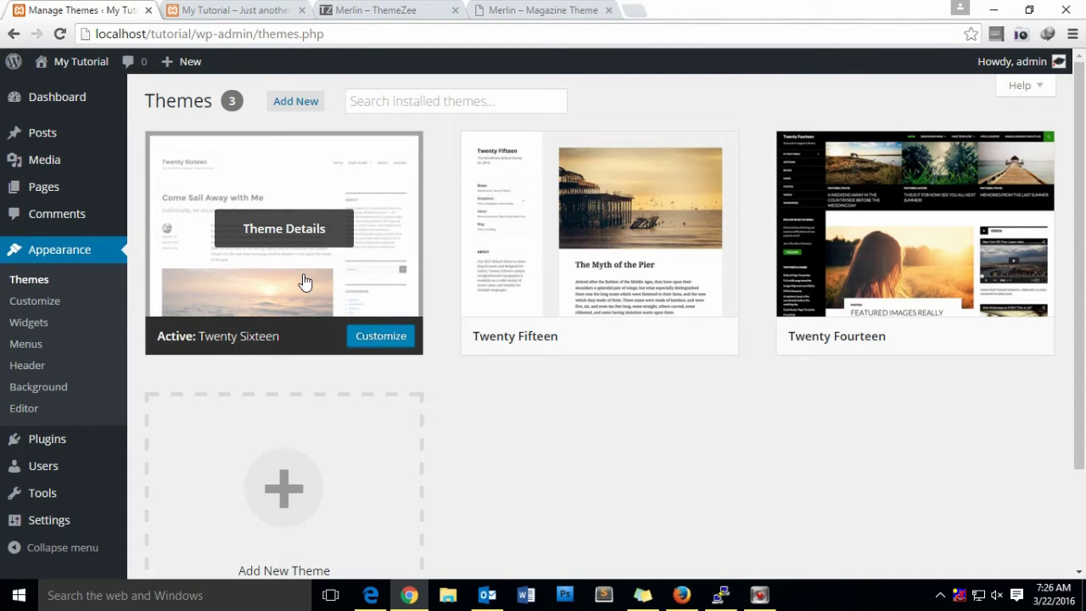
# Choose merlin.1.1.0_2 from the Compressed folder in Downloads as the theme archive to upload to WordPress
pyautogui.click(308, 106)
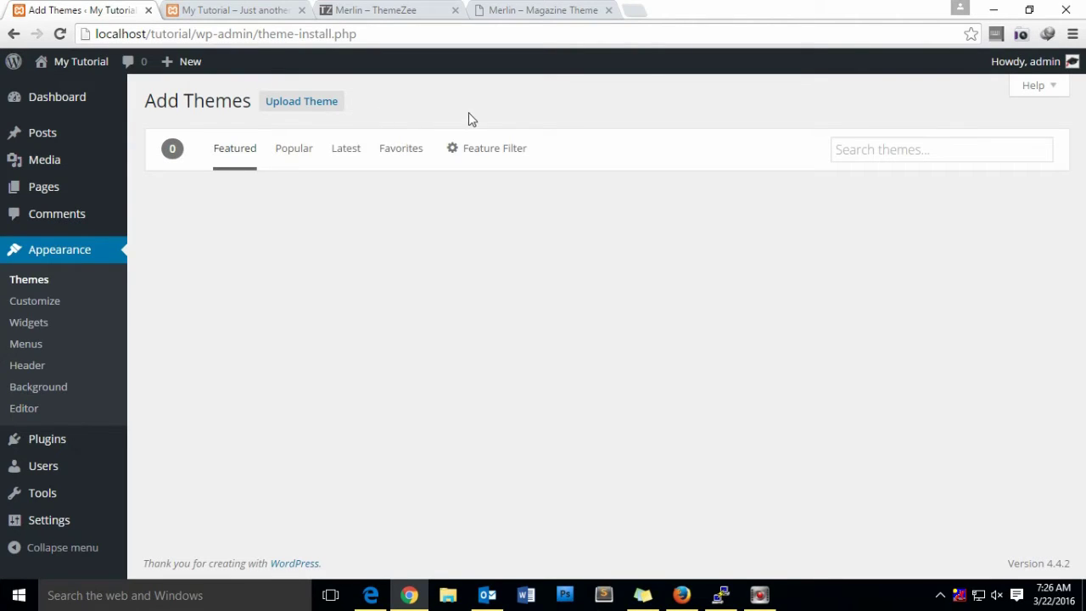
pyautogui.click(319, 106)
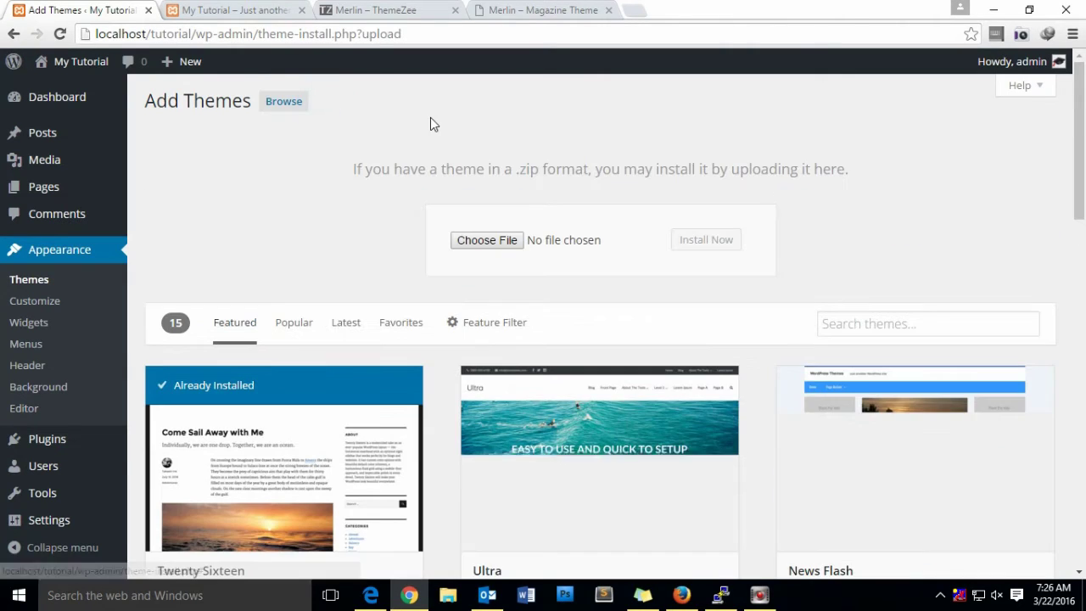
pyautogui.click(490, 241)
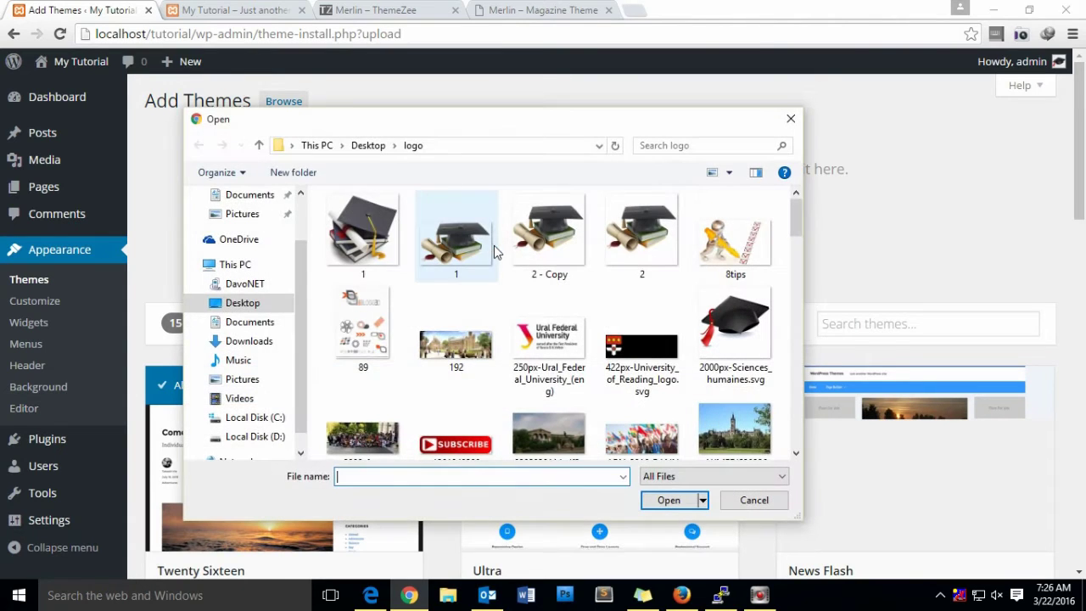
pyautogui.scroll(1, 246, 225)
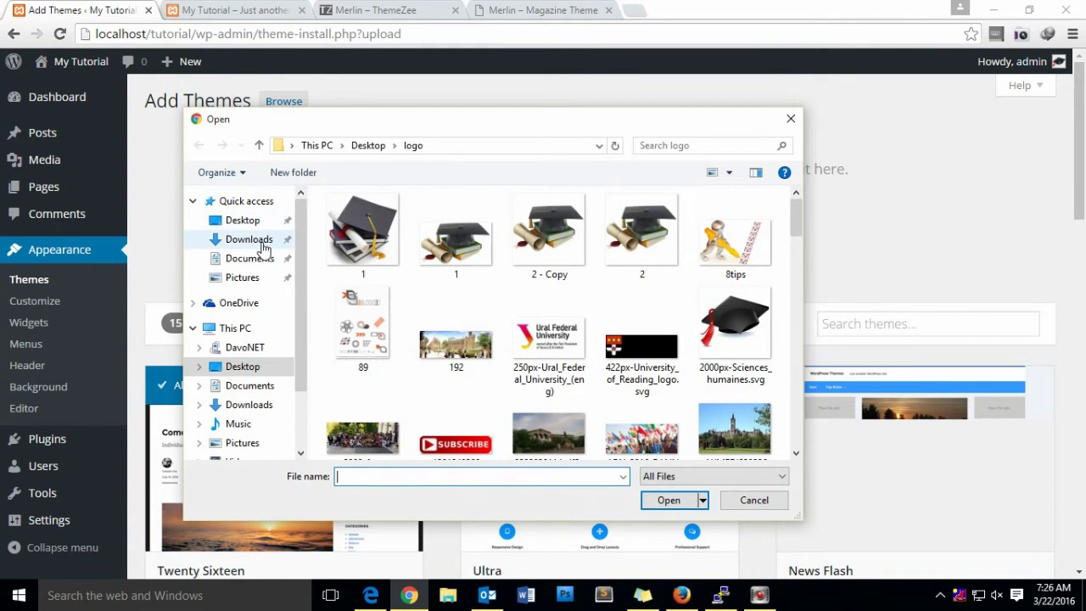
pyautogui.click(270, 241)
pyautogui.doubleClick(359, 219)
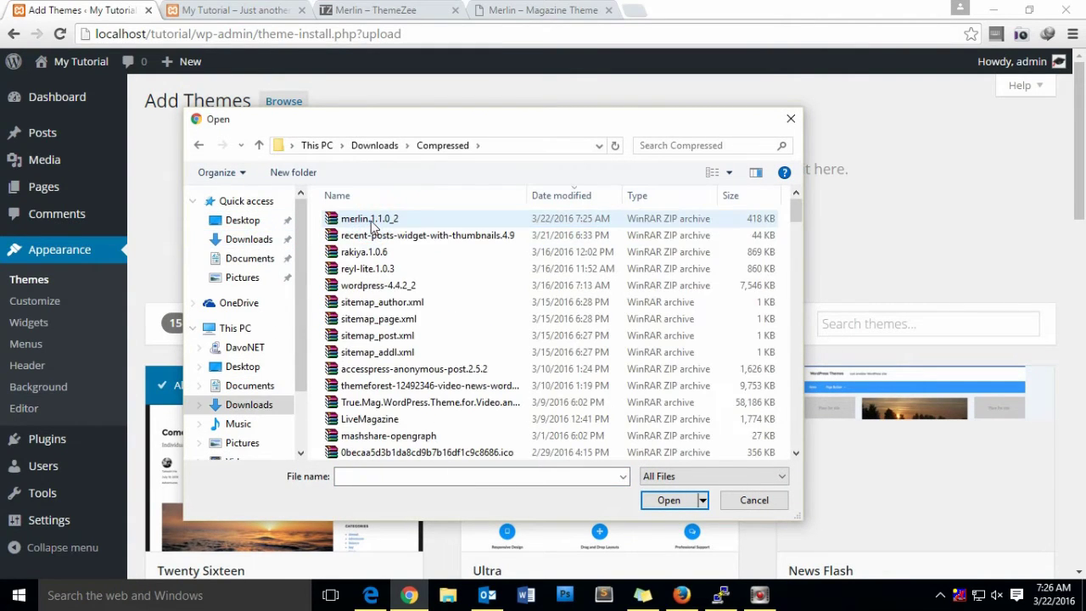
pyautogui.click(355, 219)
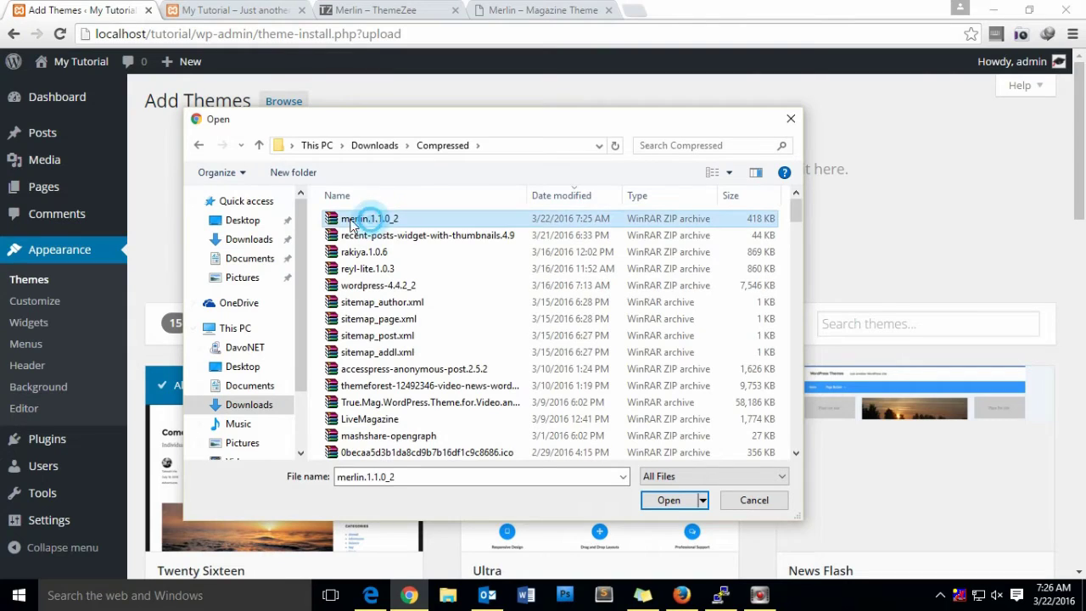
pyautogui.click(656, 503)
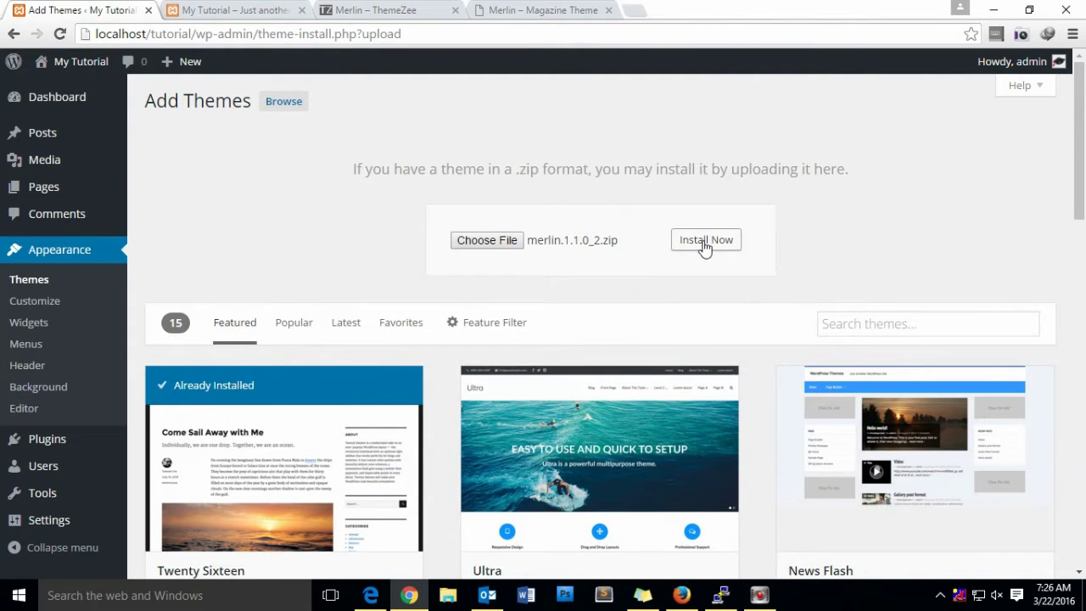
# Install the selected Merlin theme archive and activate the theme on the My Tutorial site
pyautogui.click(705, 244)
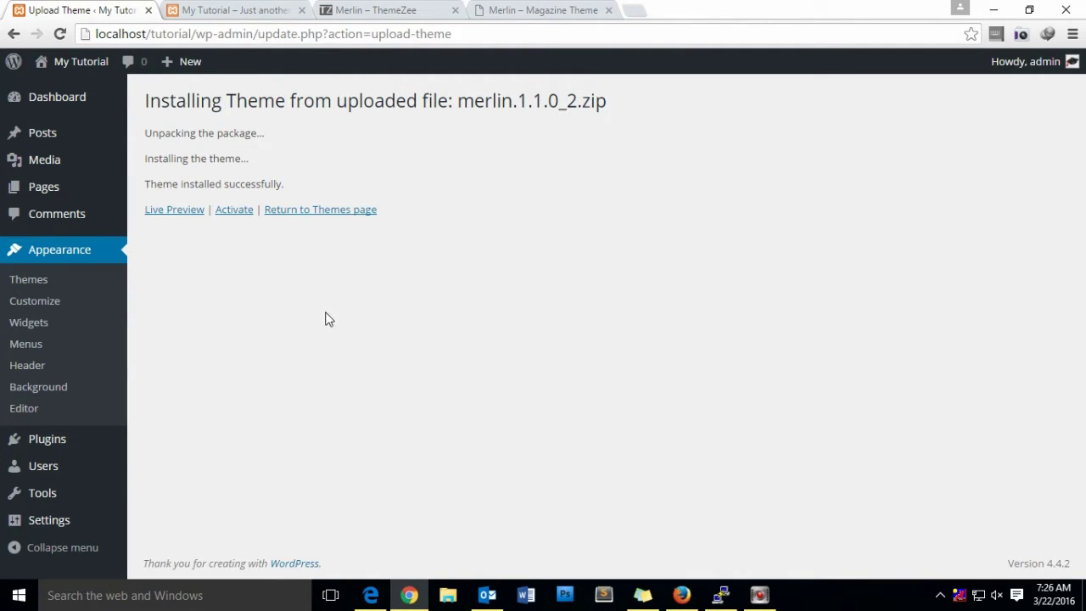
pyautogui.click(233, 211)
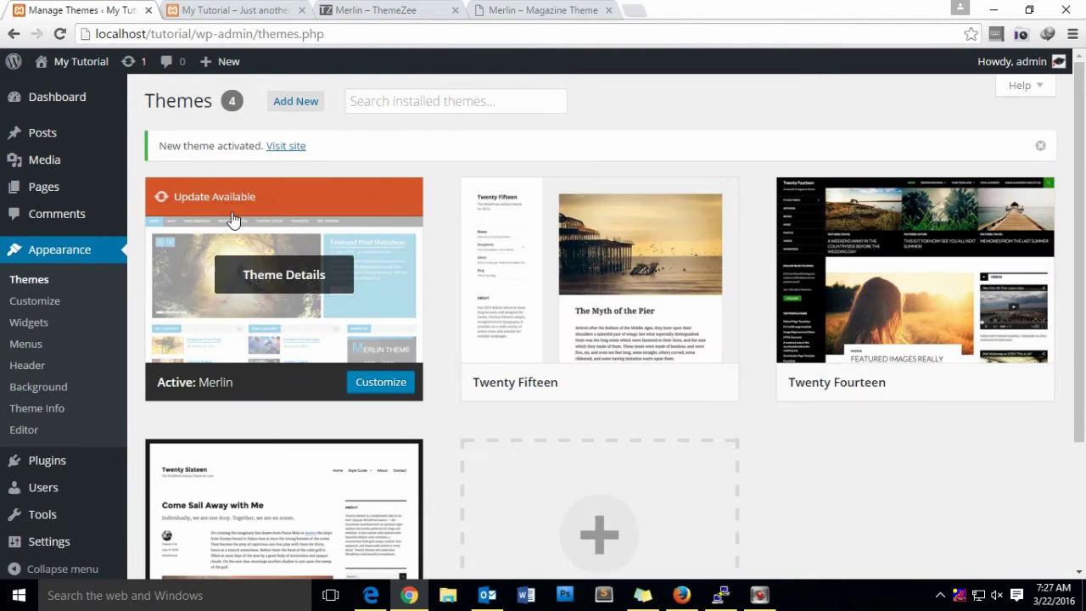
pyautogui.scroll(-3, 591, 172)
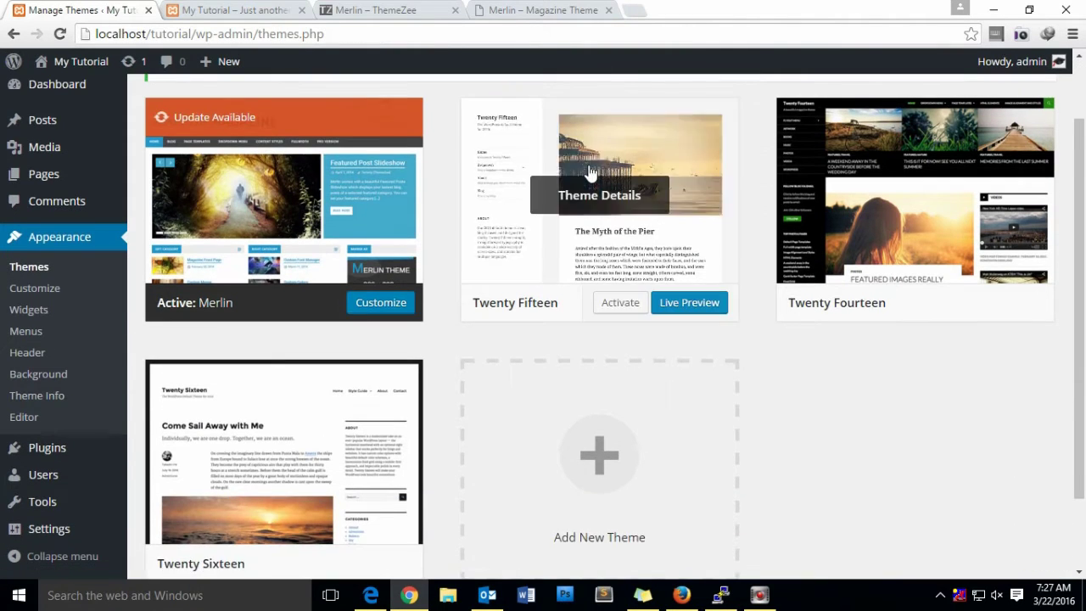
pyautogui.scroll(2, 462, 318)
pyautogui.scroll(1, 452, 323)
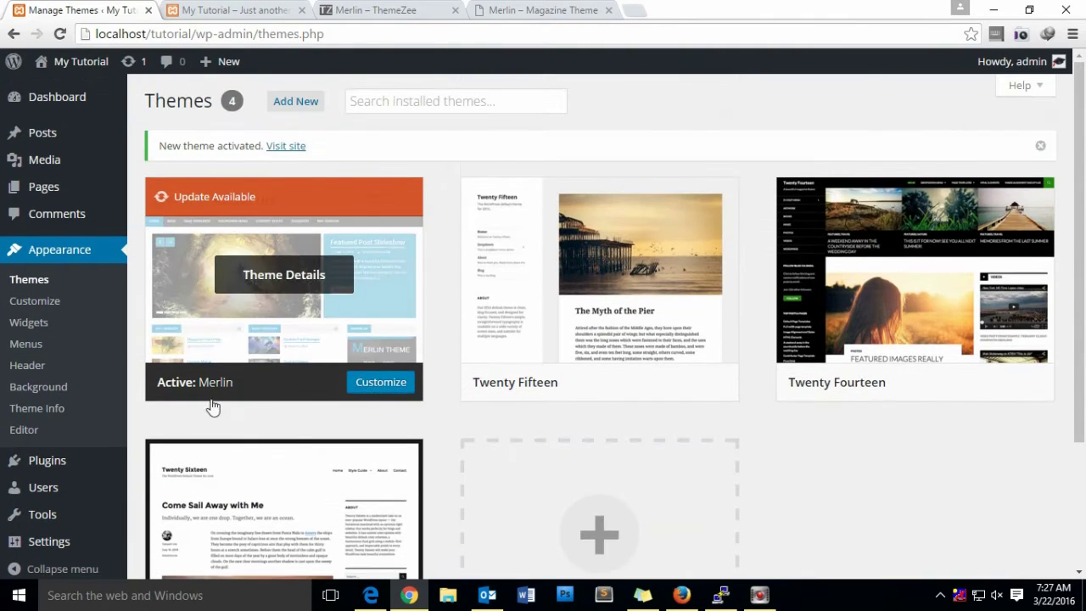
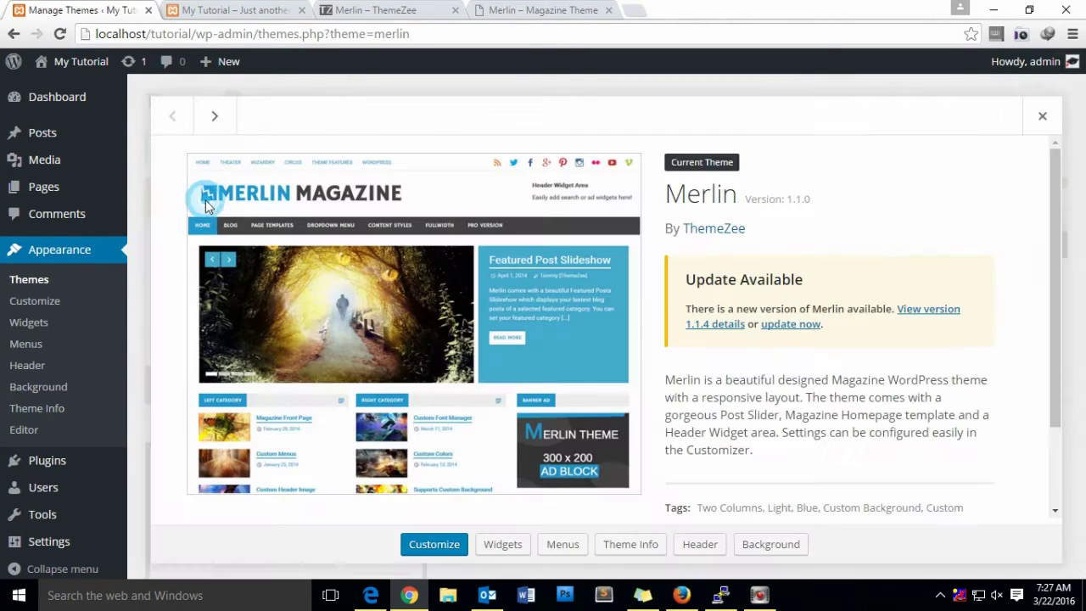
# Update the Merlin theme to version 1.1.4 from its theme details and go back to the installed themes page
pyautogui.scroll(-1, 321, 340)
pyautogui.scroll(-1, 321, 342)
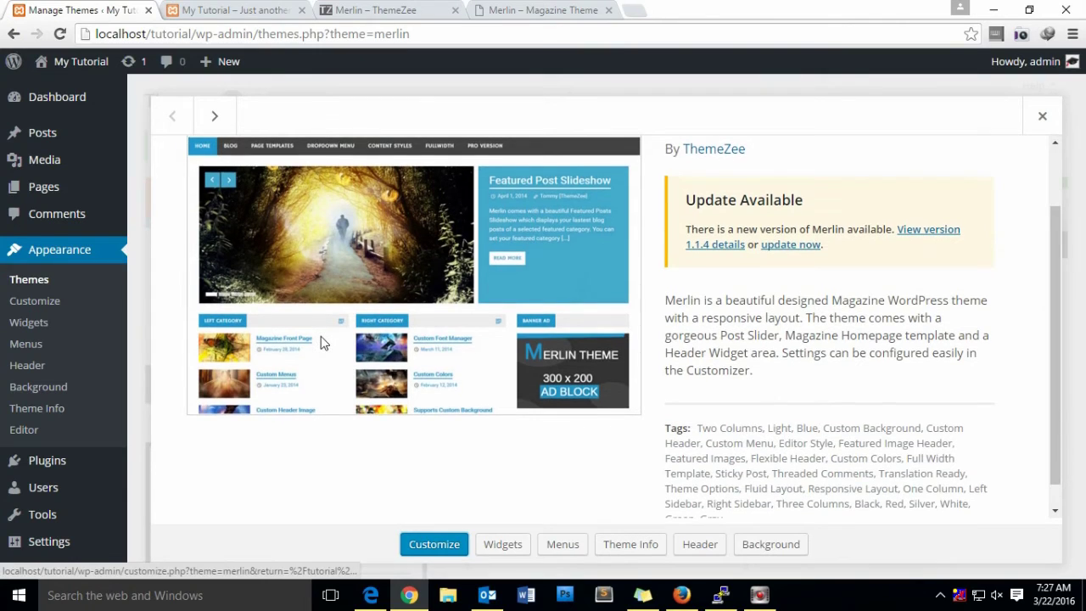
pyautogui.scroll(1, 321, 341)
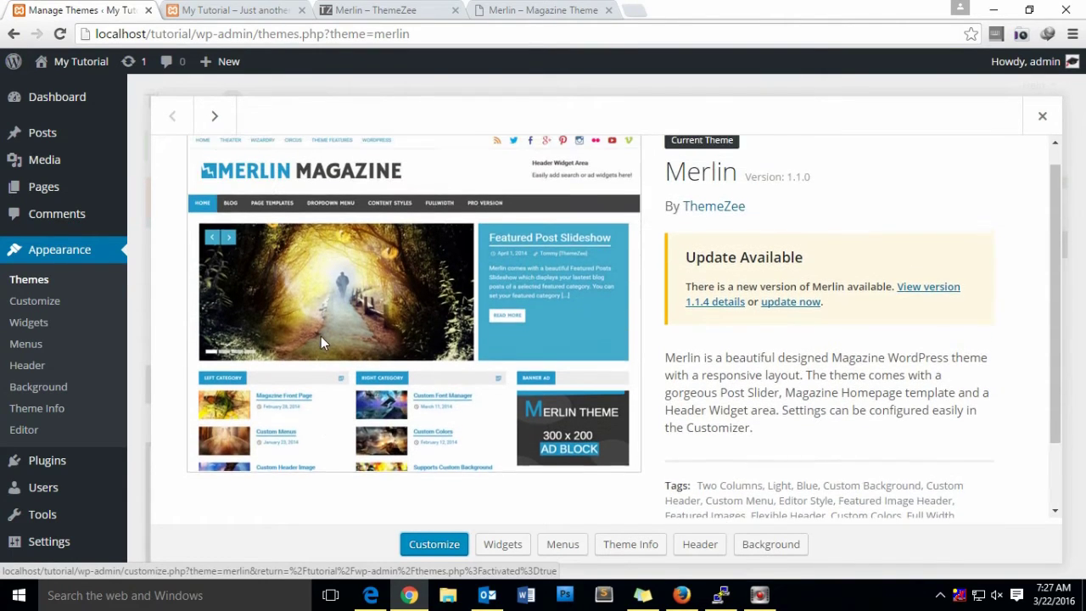
pyautogui.click(798, 331)
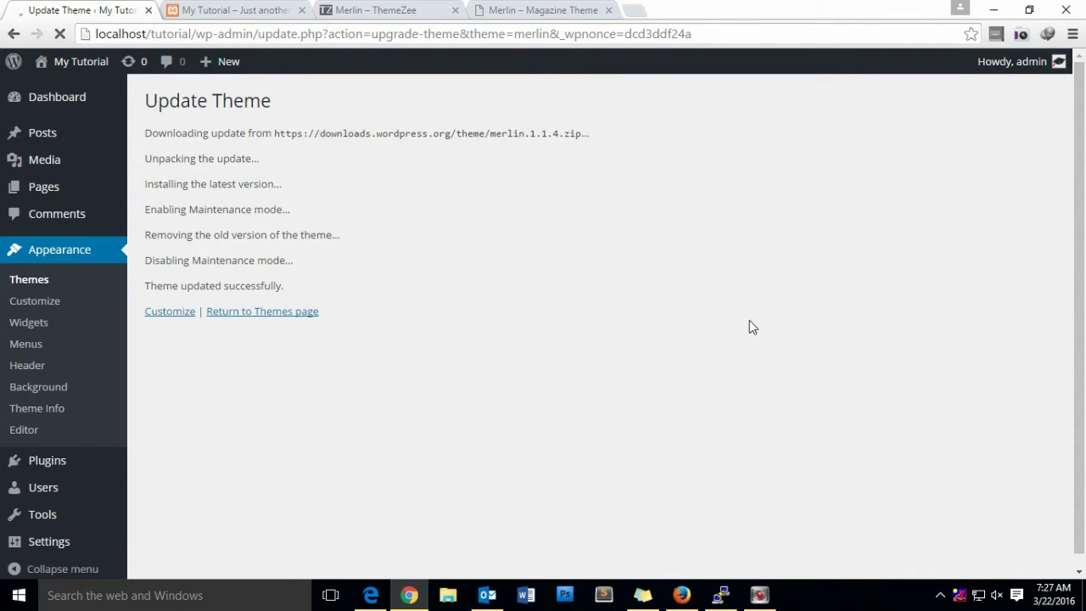
pyautogui.click(41, 283)
pyautogui.moveTo(101, 68)
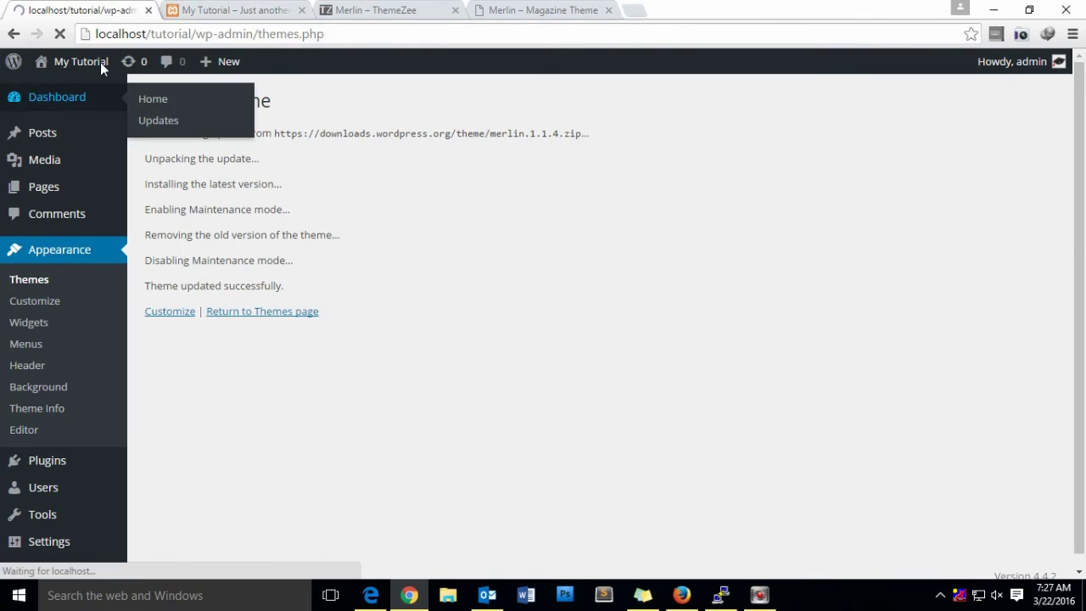
# Reload the My Tutorial front page and review its new look from the header down to the footer
pyautogui.click(240, 7)
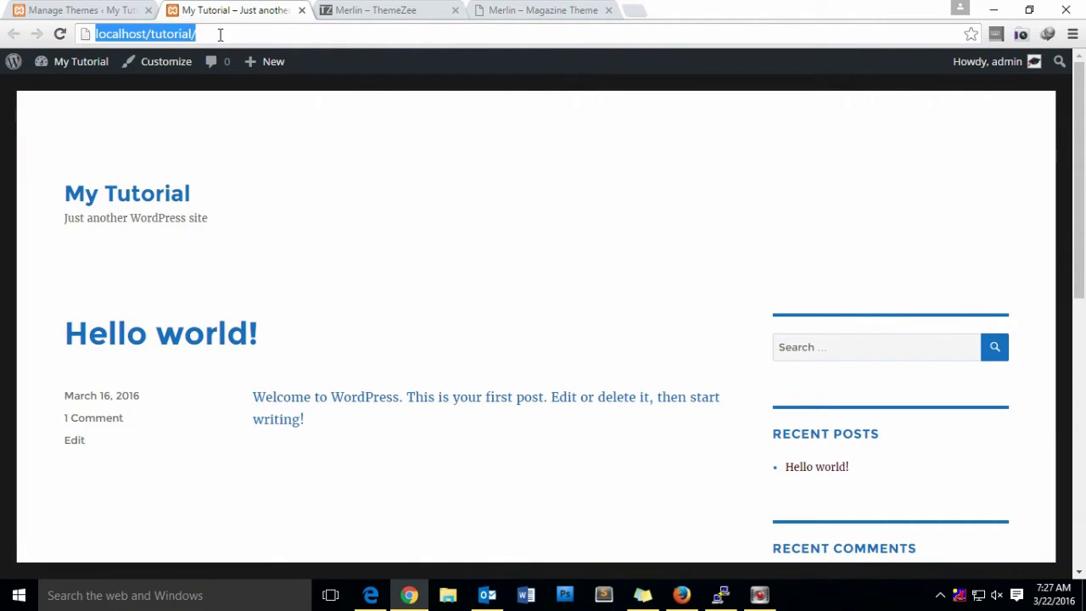
pyautogui.press('Return')
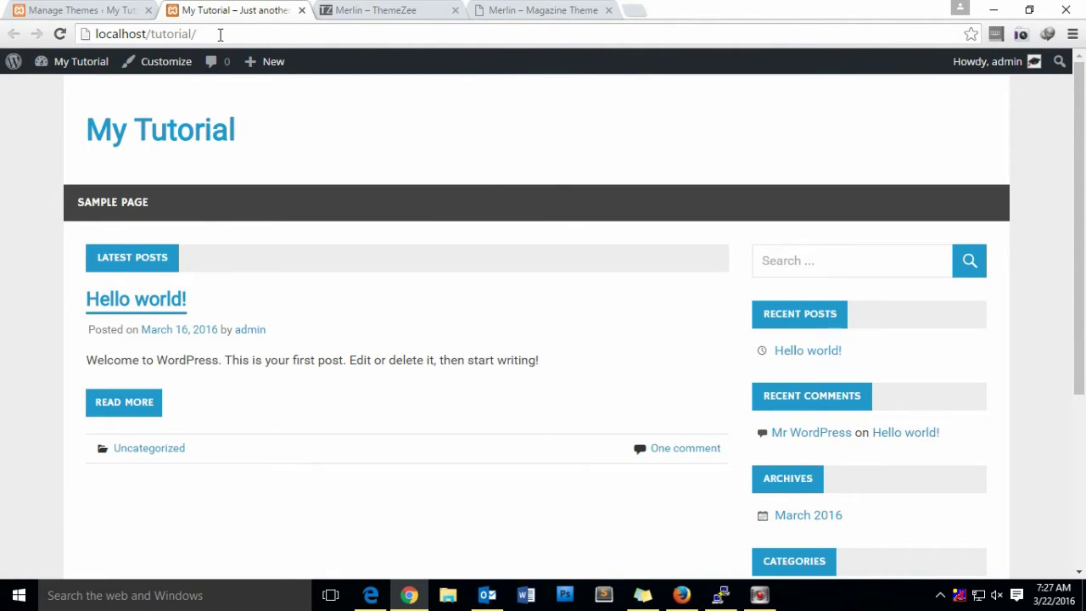
pyautogui.scroll(-3, 337, 418)
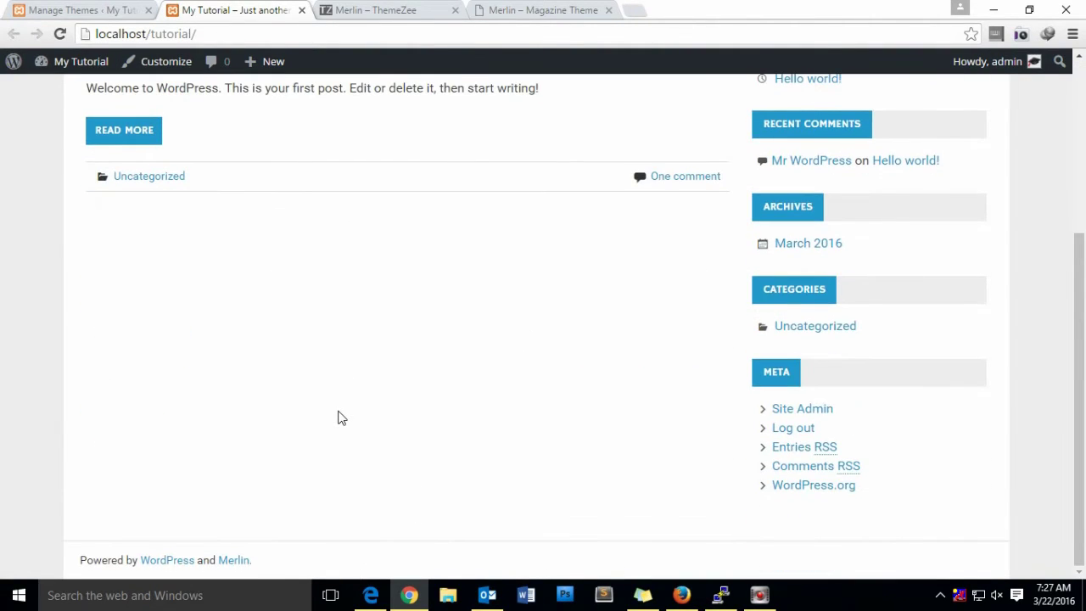
pyautogui.scroll(3, 337, 417)
pyautogui.scroll(-3, 337, 417)
pyautogui.scroll(3, 337, 418)
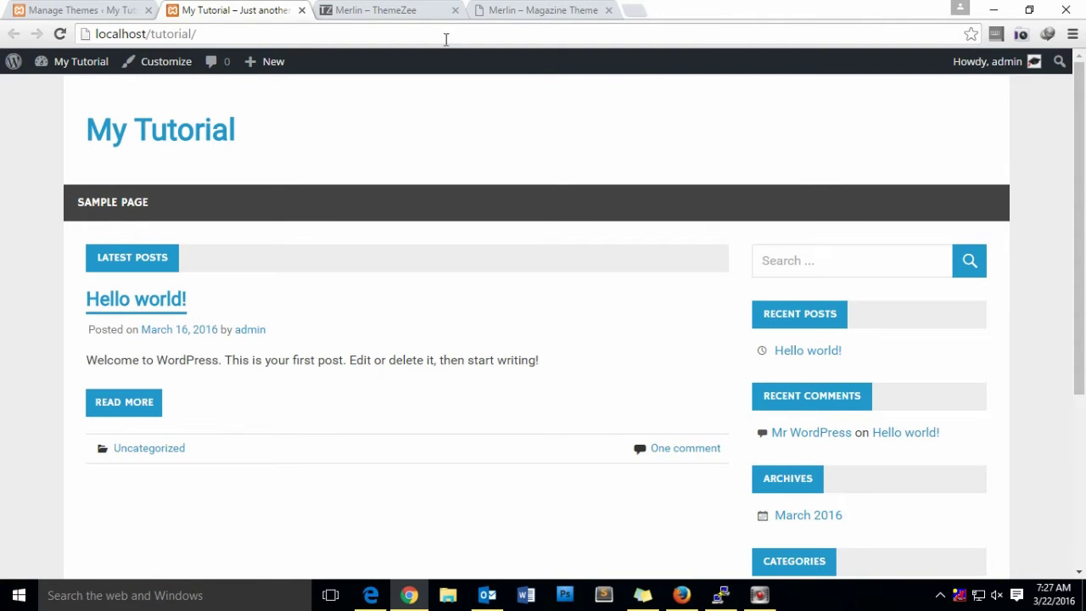
# Examine the layout of ThemeZee's Merlin demo page, including its slideshow, category post blocks and sidebar widgets
pyautogui.hotkey('ctrl', '4')
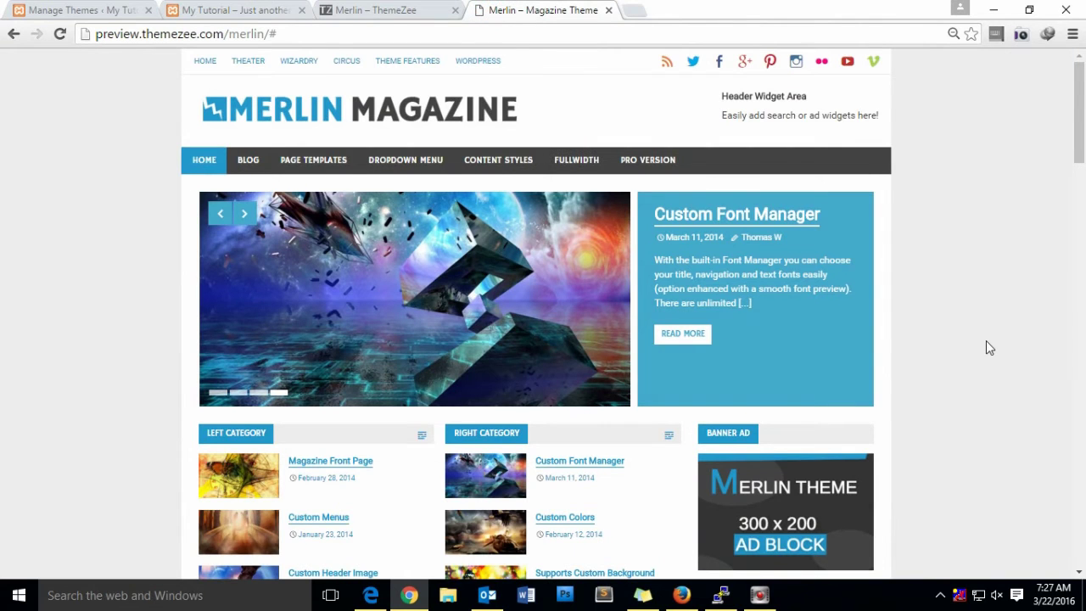
pyautogui.scroll(-9, 987, 347)
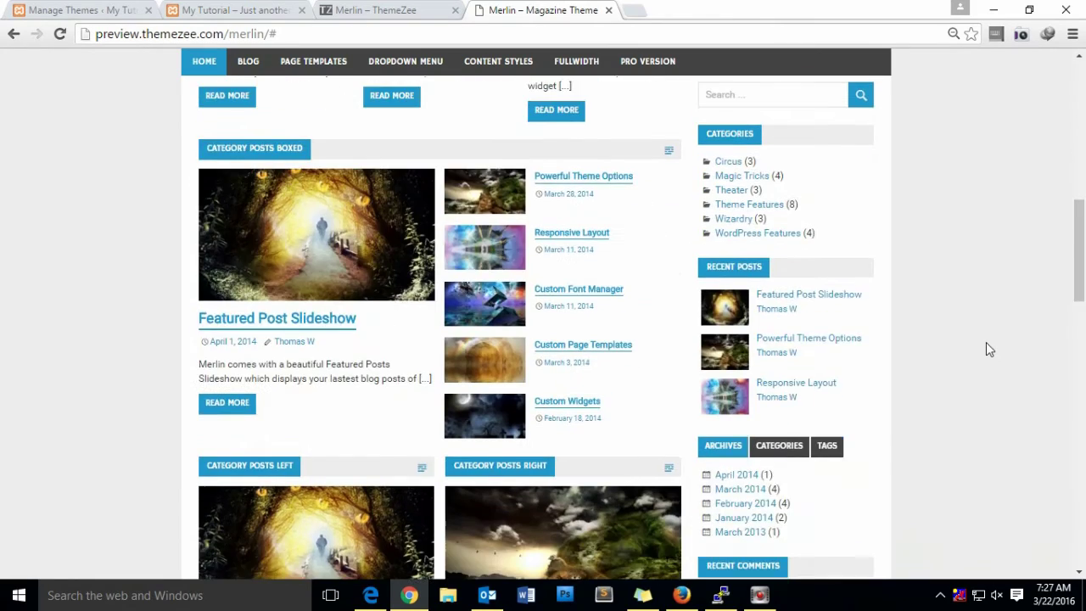
pyautogui.scroll(-3, 986, 342)
pyautogui.scroll(9, 984, 343)
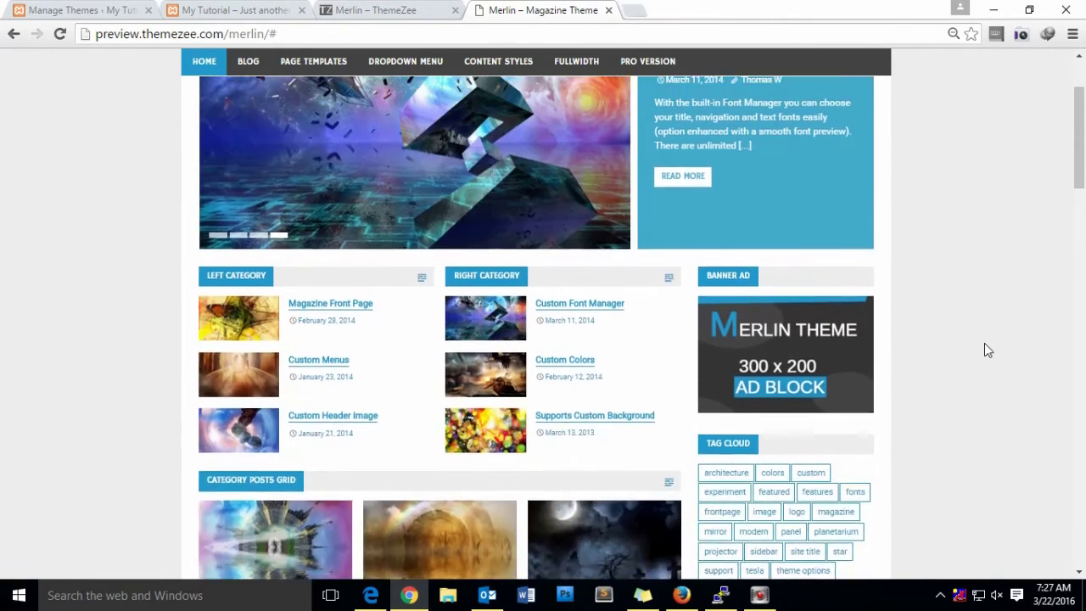
pyautogui.scroll(1, 984, 343)
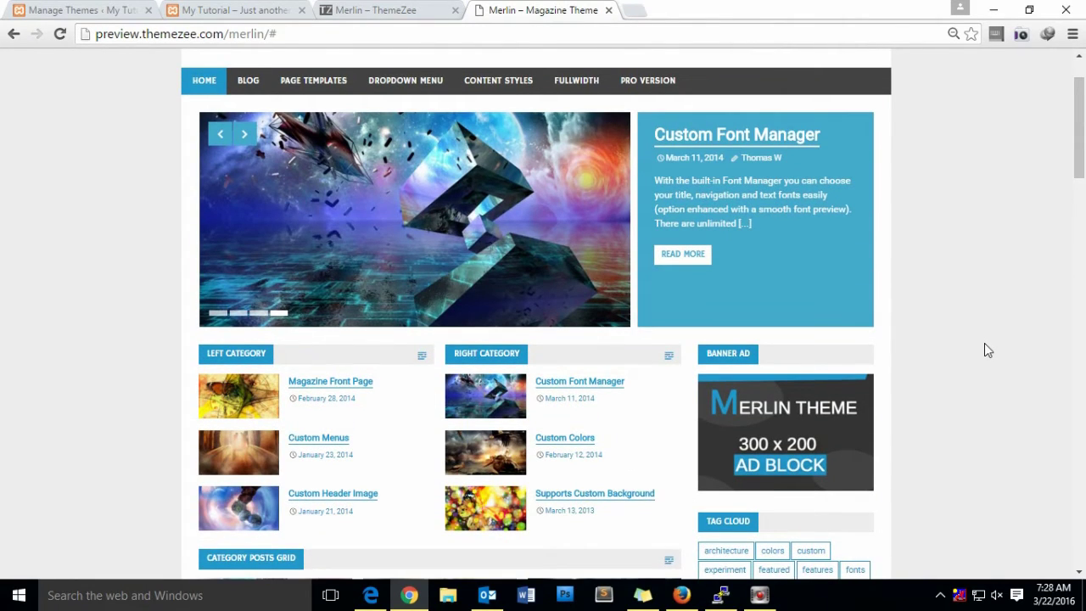
pyautogui.scroll(1, 985, 344)
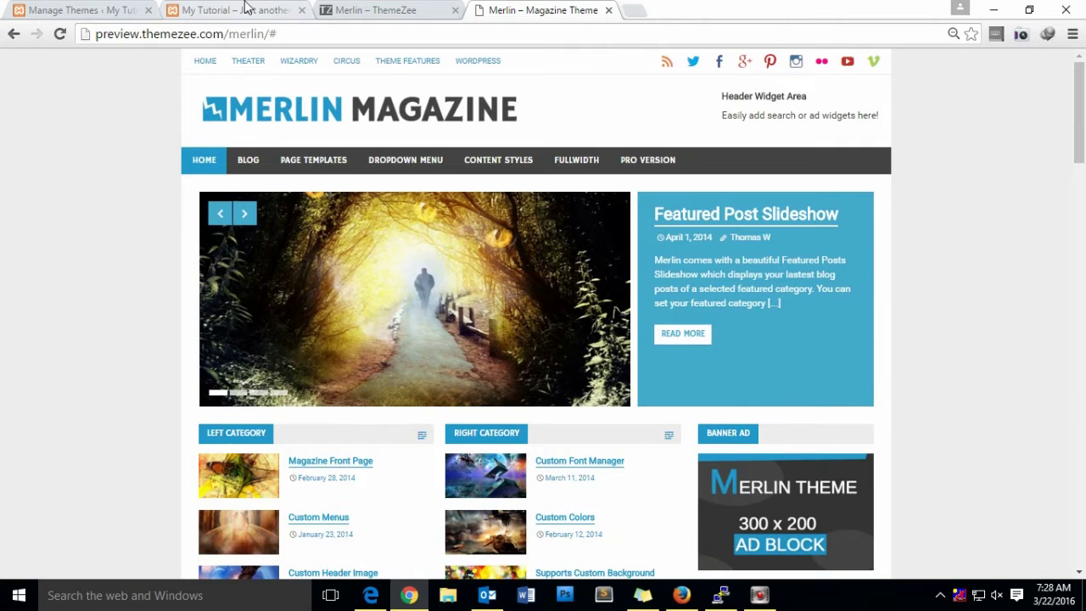
# Compare the My Tutorial front page with the demo, checking its post area, sidebar widgets and footer
pyautogui.click(246, 10)
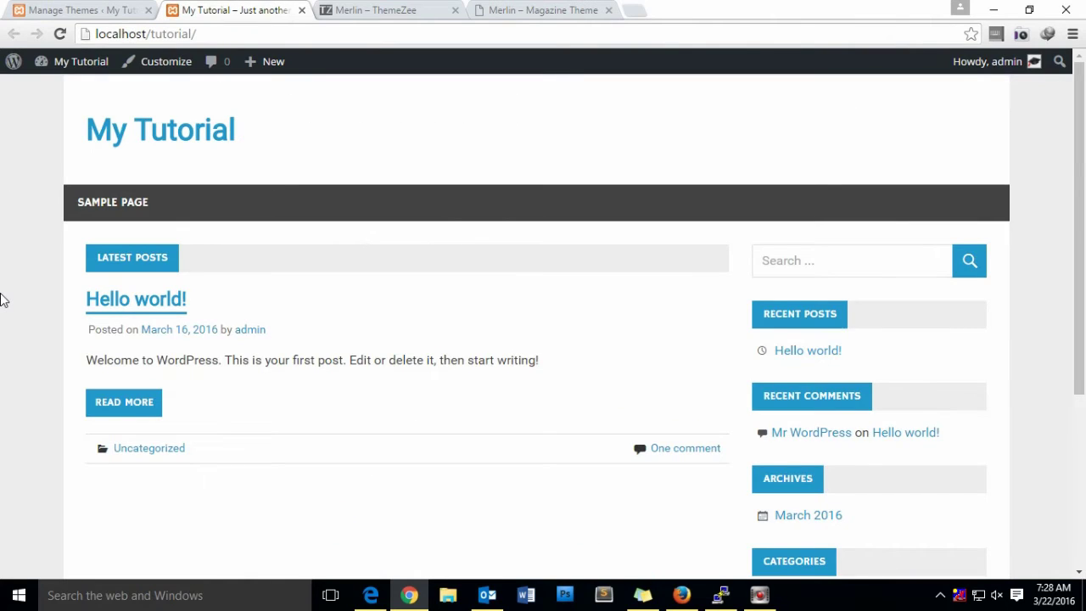
pyautogui.scroll(-3, 2, 299)
pyautogui.scroll(3, 13, 346)
pyautogui.scroll(-2, 330, 327)
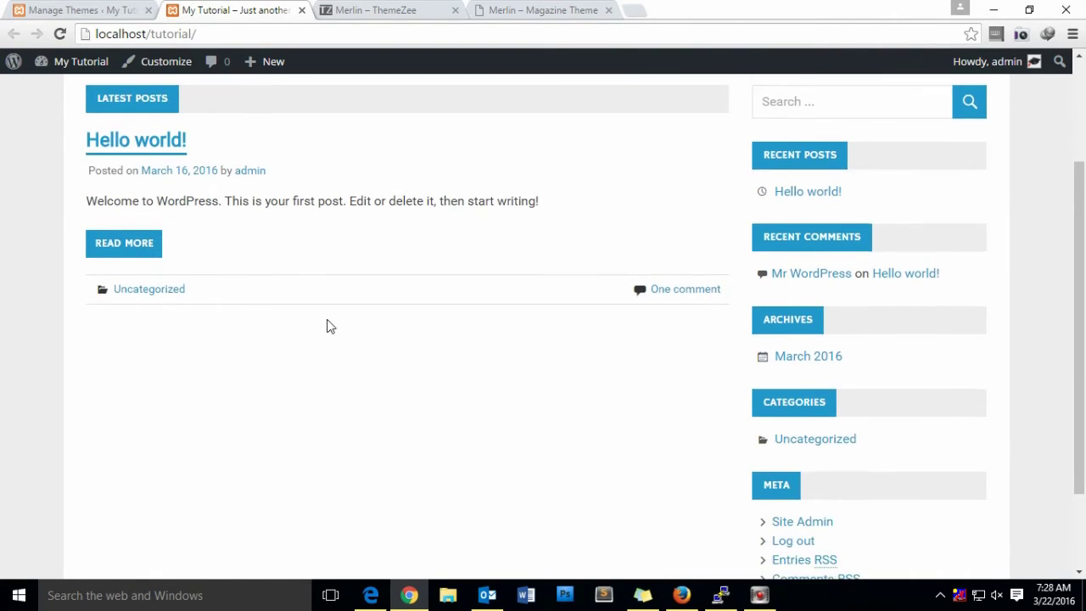
pyautogui.scroll(-2, 330, 327)
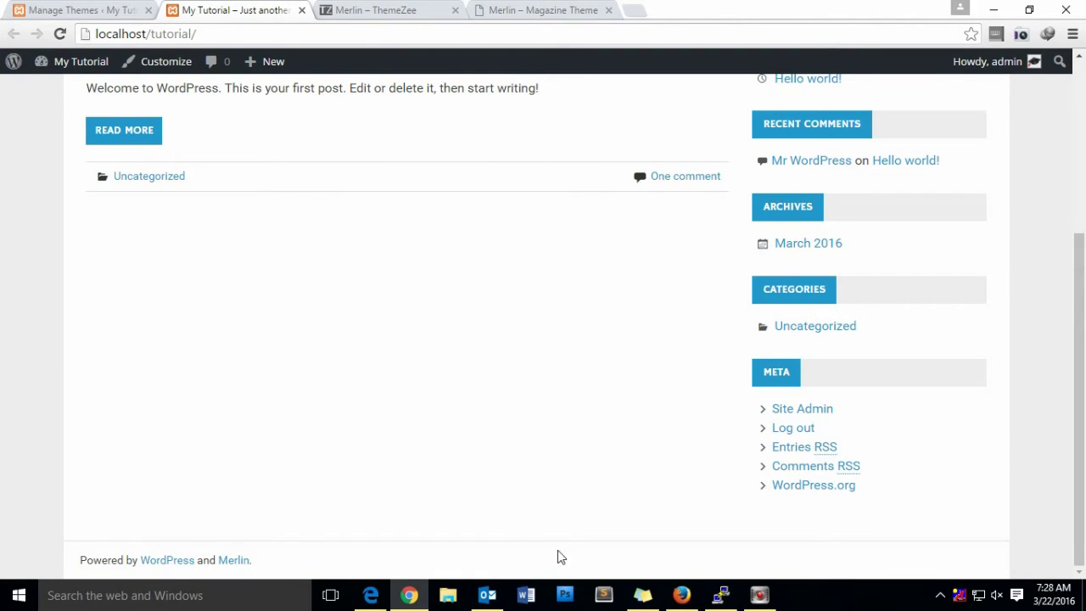
pyautogui.scroll(3, 561, 557)
pyautogui.scroll(1, 923, 408)
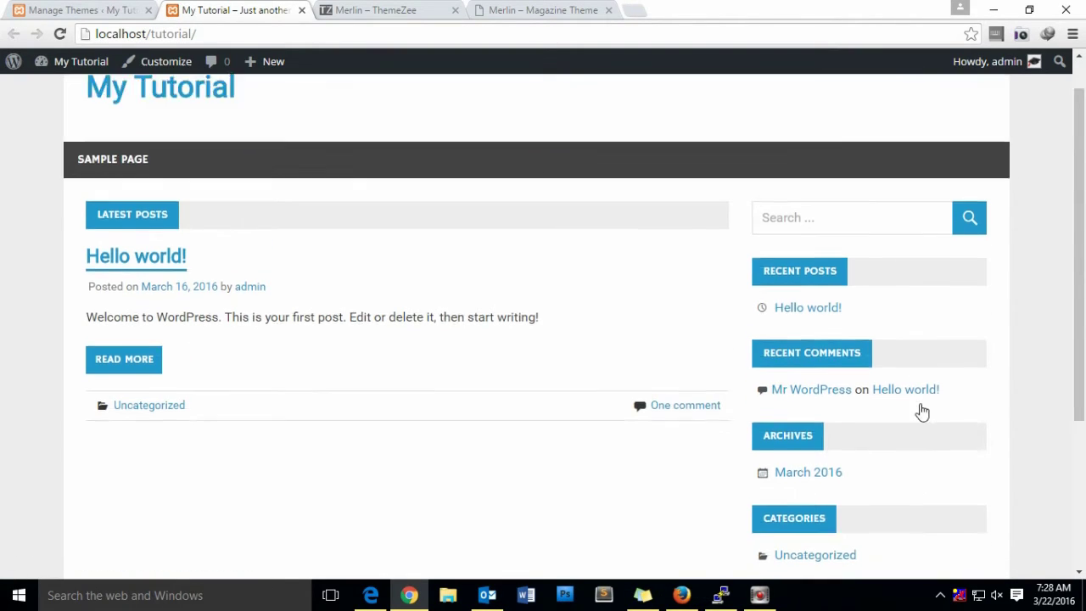
pyautogui.scroll(1, 922, 411)
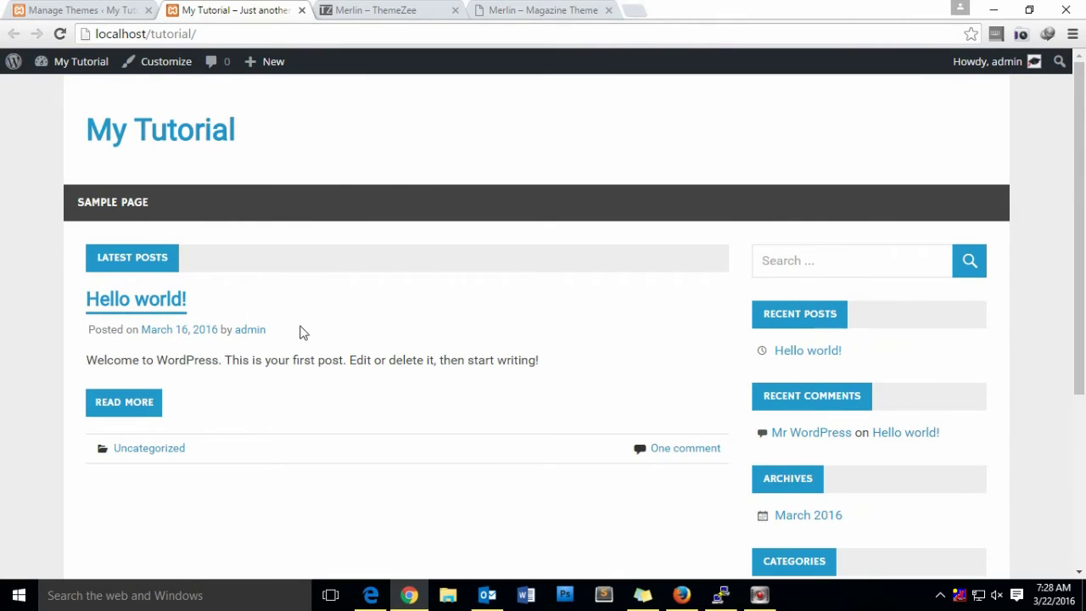
pyautogui.scroll(-3, 331, 443)
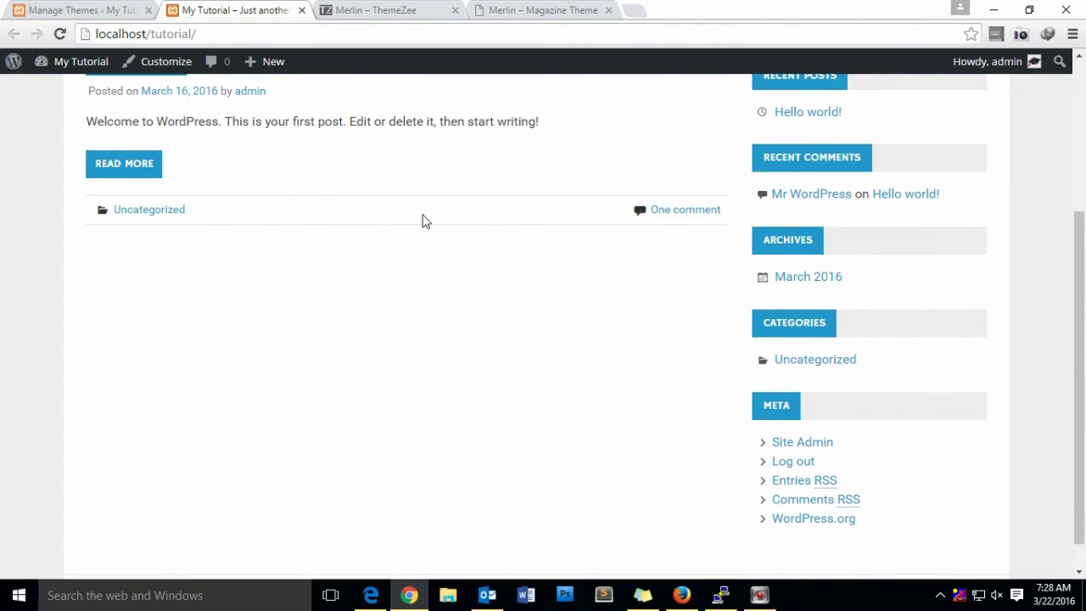
pyautogui.scroll(3, 424, 220)
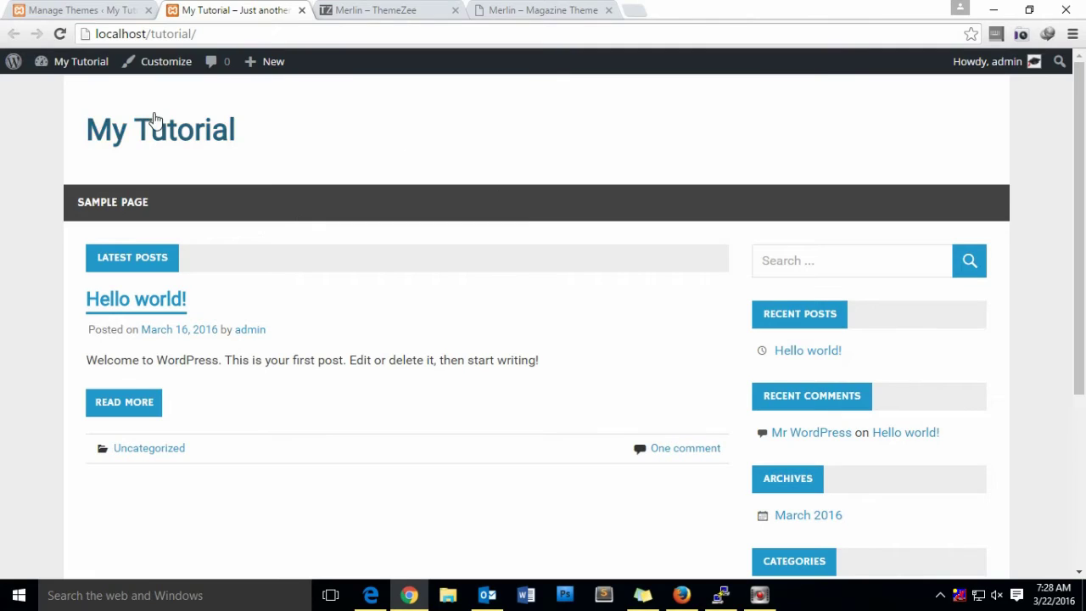
pyautogui.moveTo(236, 133); pyautogui.dragTo(130, 148)
pyautogui.click(298, 145)
pyautogui.click(65, 136)
pyautogui.click(32, 148)
pyautogui.click(73, 138)
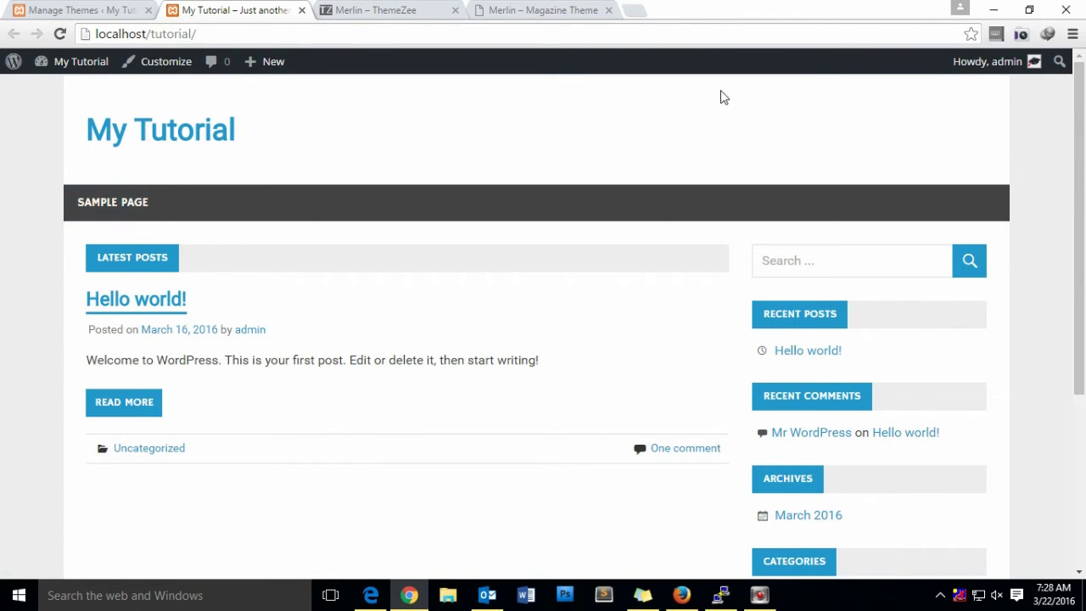
# Return to the installed themes page in the My Tutorial site's WordPress admin area
pyautogui.click(83, 7)
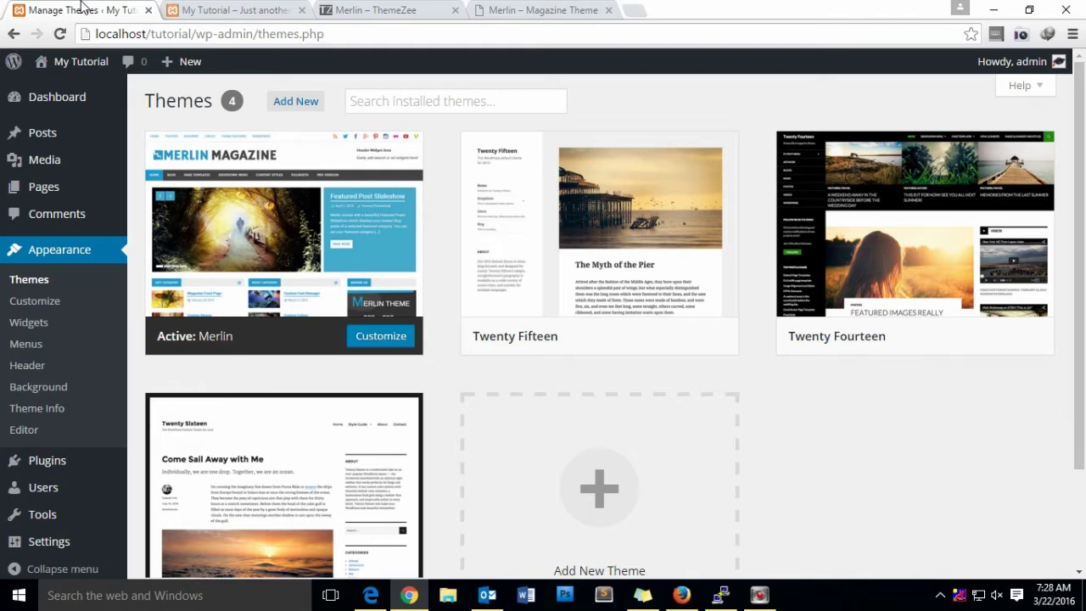
pyautogui.moveTo(149, 268)
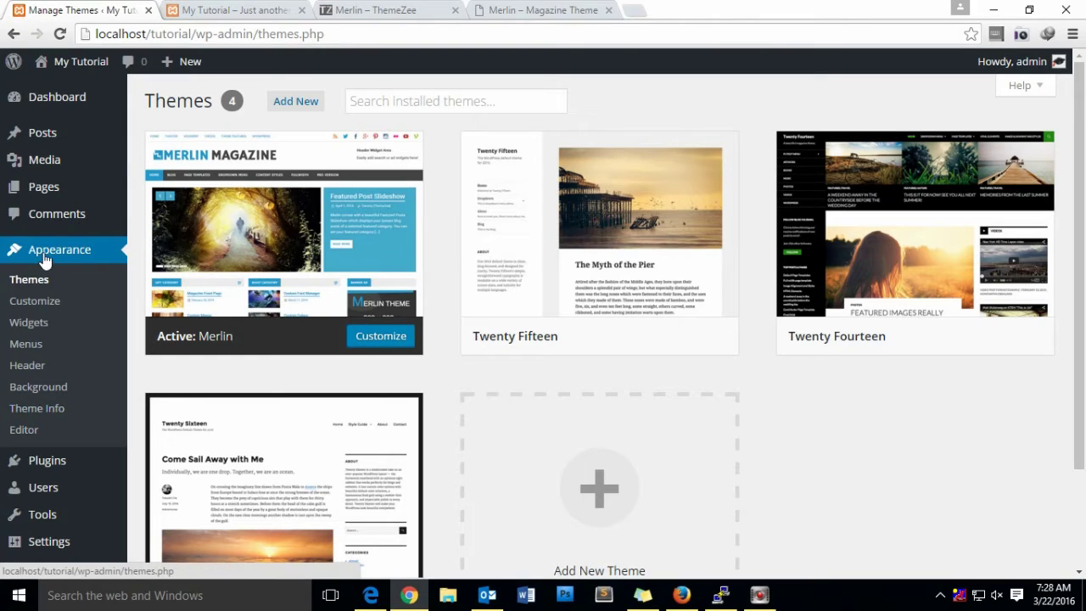
# Try changing the site title to "My Tutorial 1" in the customizer's Site Identity settings and check it in the preview header
pyautogui.click(36, 301)
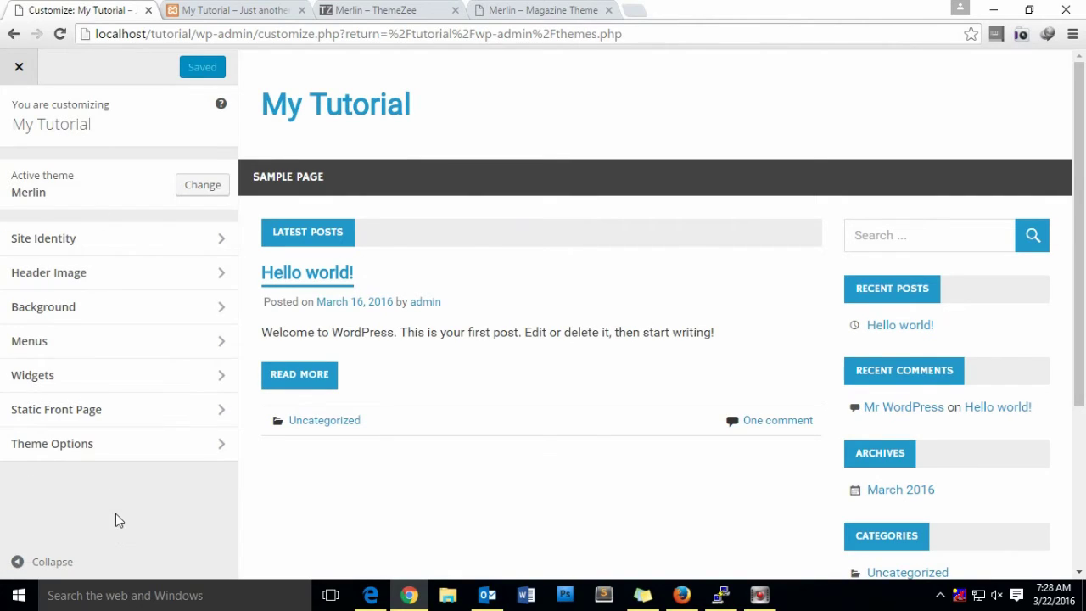
pyautogui.click(60, 246)
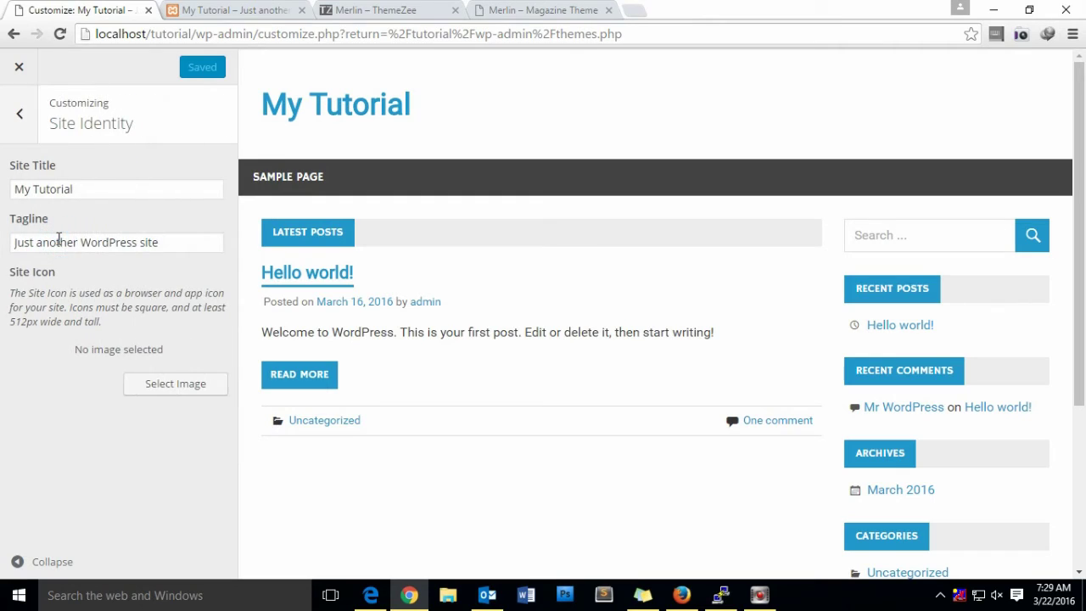
pyautogui.click(93, 189)
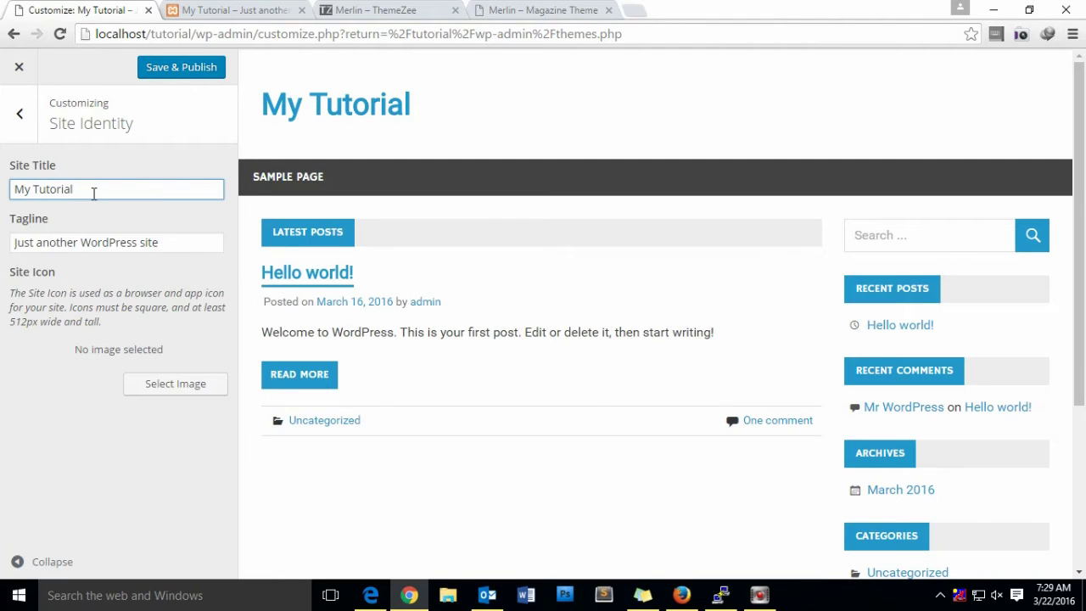
pyautogui.write('1')
pyautogui.moveTo(461, 110); pyautogui.dragTo(262, 121)
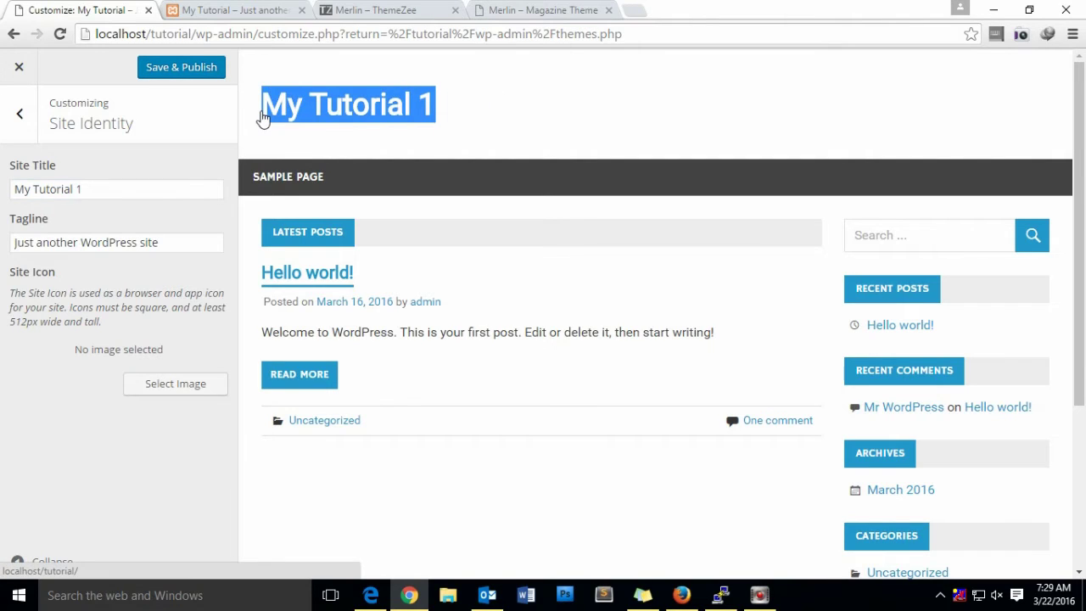
# Restore the site title to "My Tutorial" and leave the customizer without saving
pyautogui.click(118, 181)
pyautogui.press('BackSpace')
pyautogui.press('BackSpace')
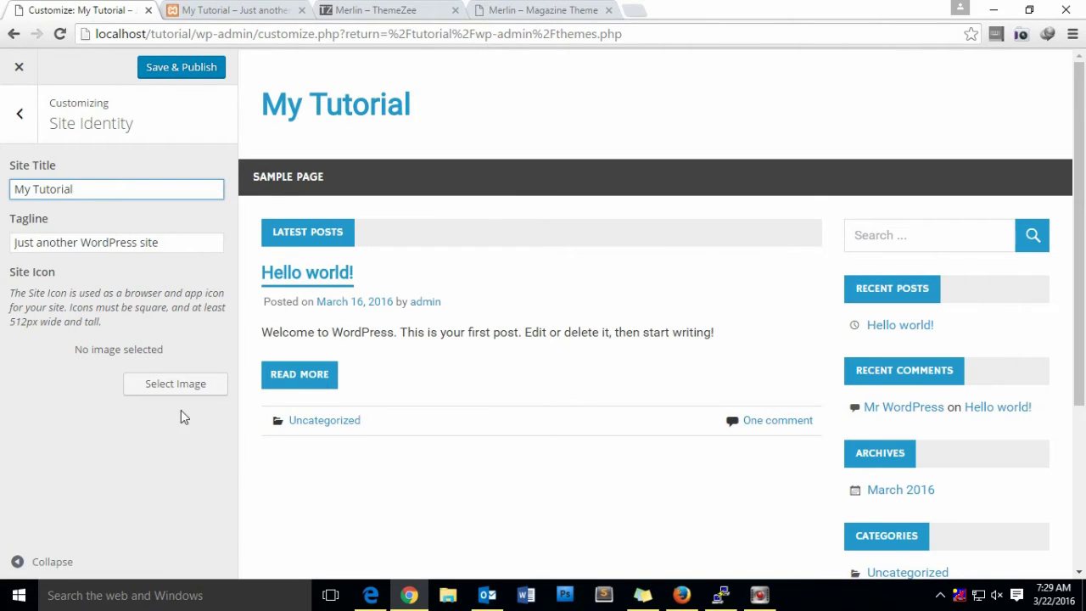
pyautogui.click(20, 115)
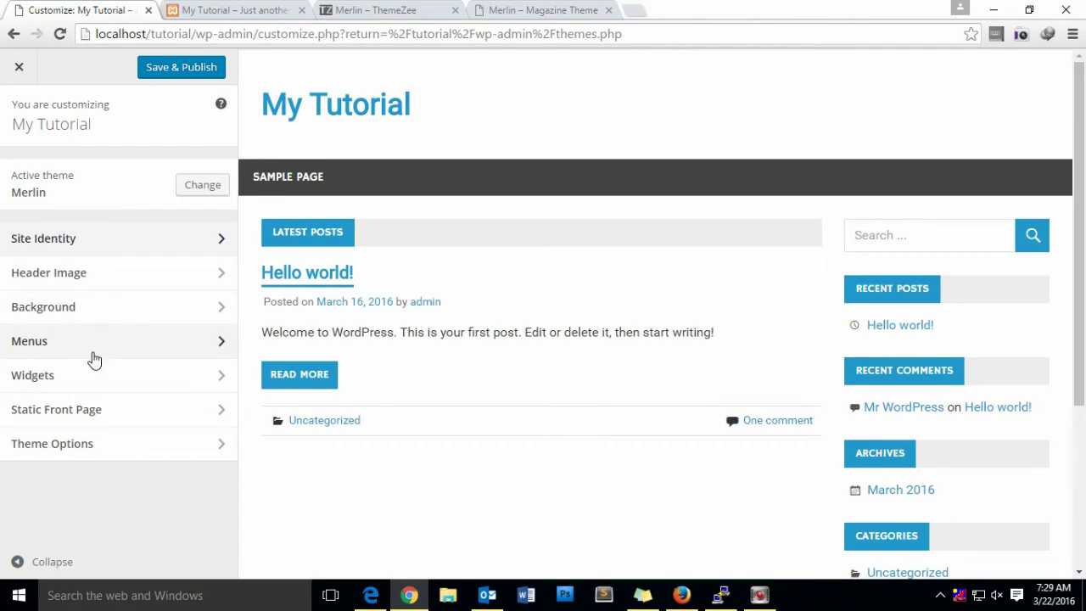
pyautogui.click(19, 66)
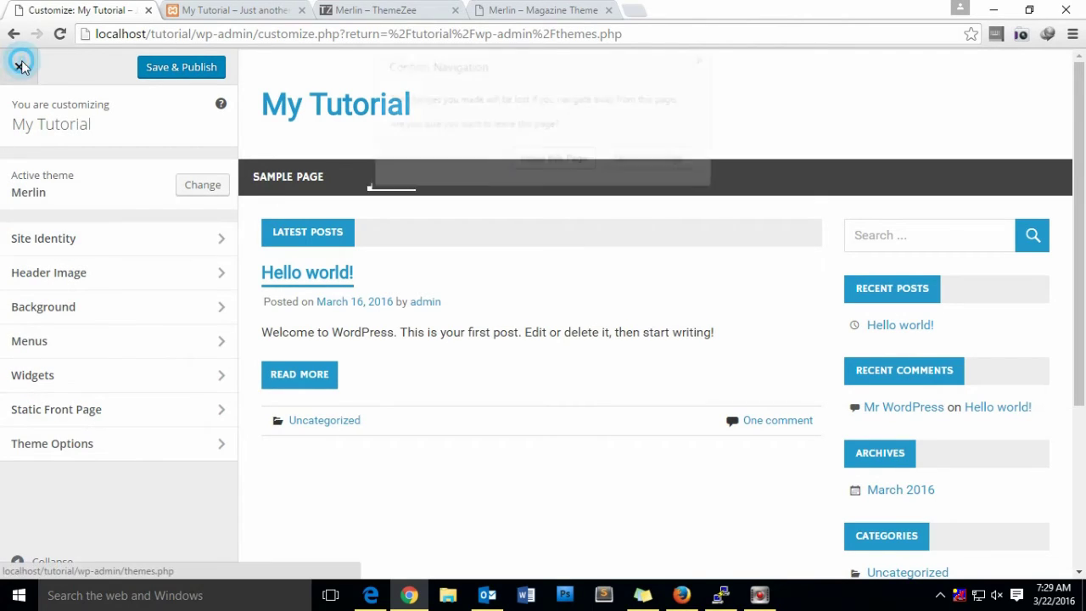
pyautogui.click(542, 162)
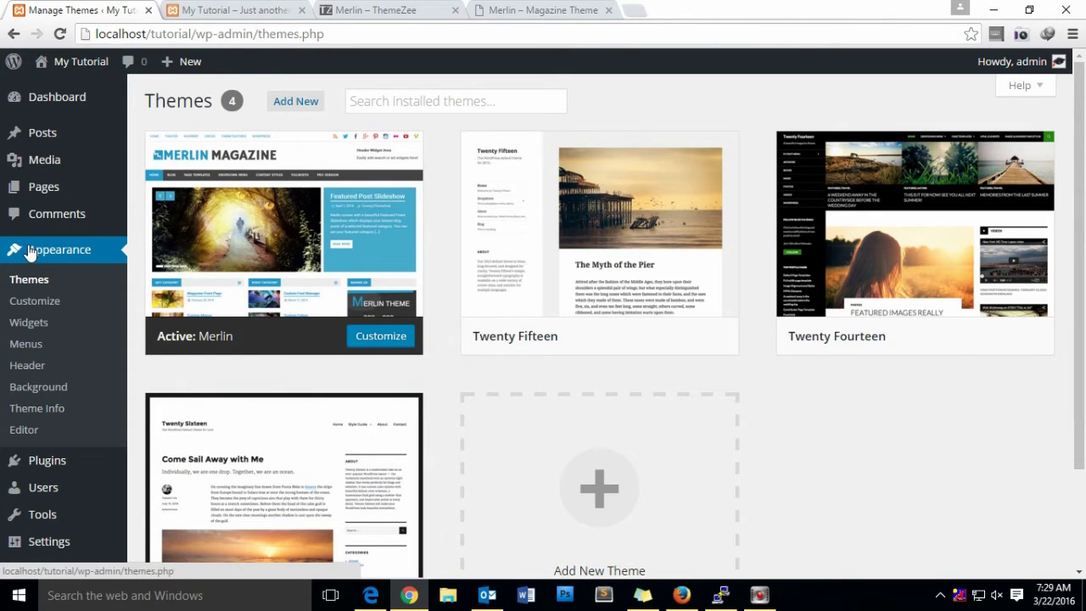
# Create two navigation menus named "Primary Menu" and "Footer Menu"
pyautogui.click(40, 348)
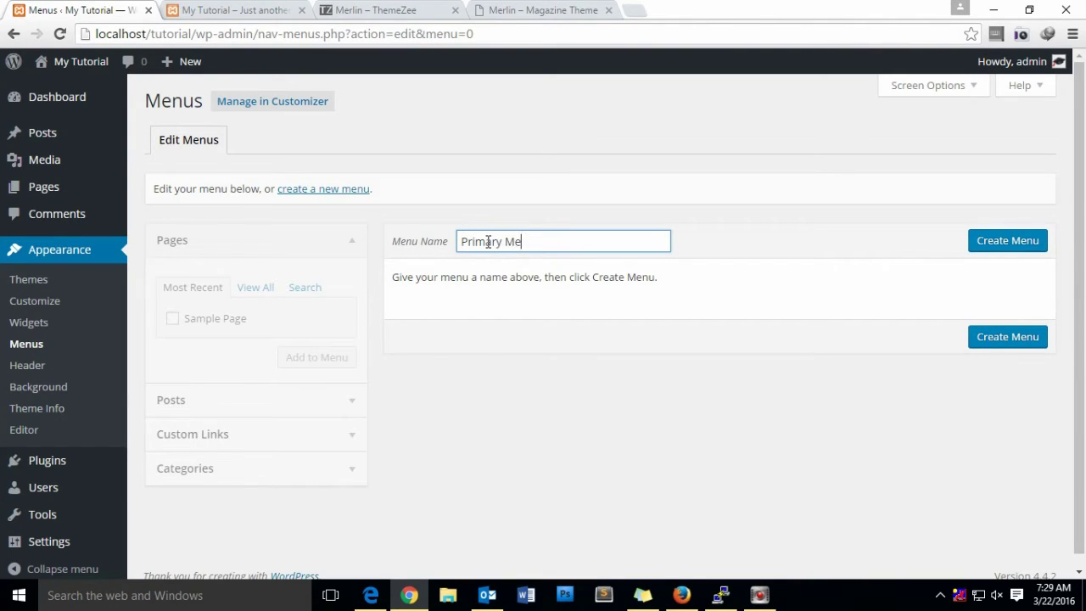
pyautogui.click(1007, 242)
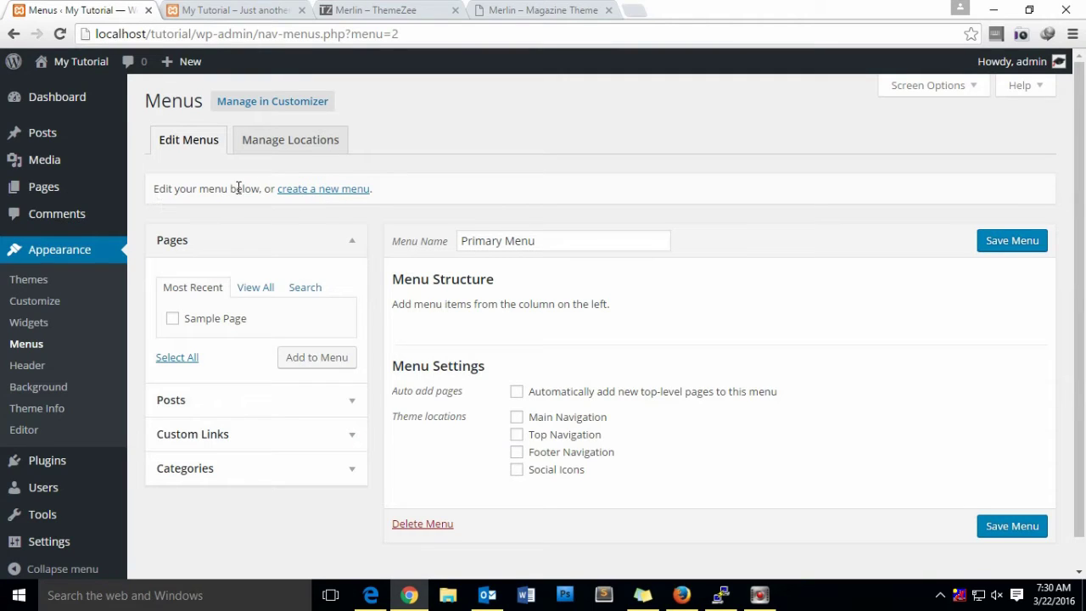
pyautogui.click(312, 192)
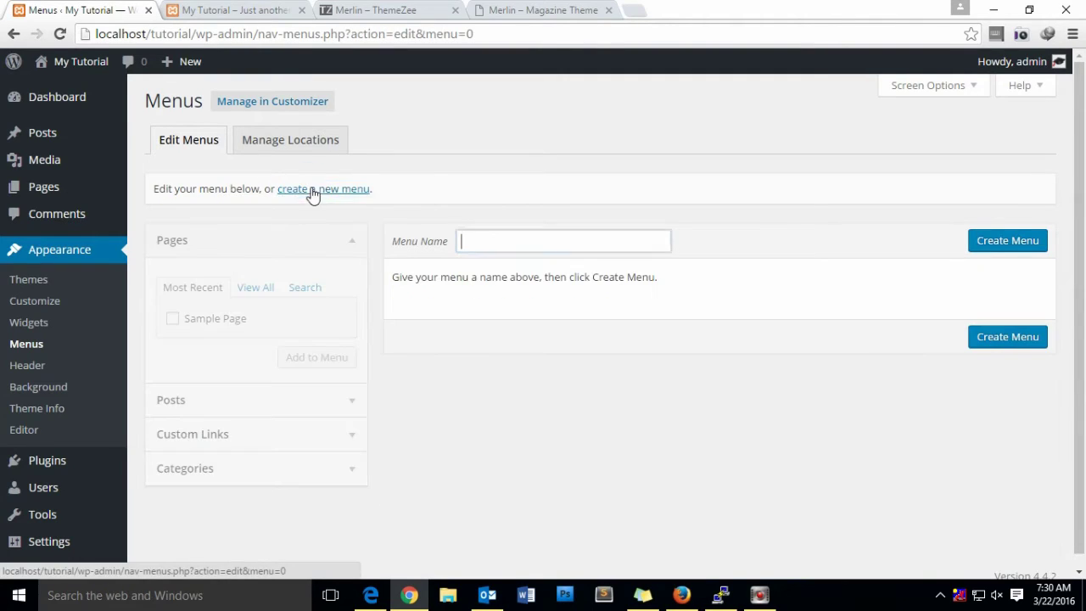
pyautogui.write('Footer Menu')
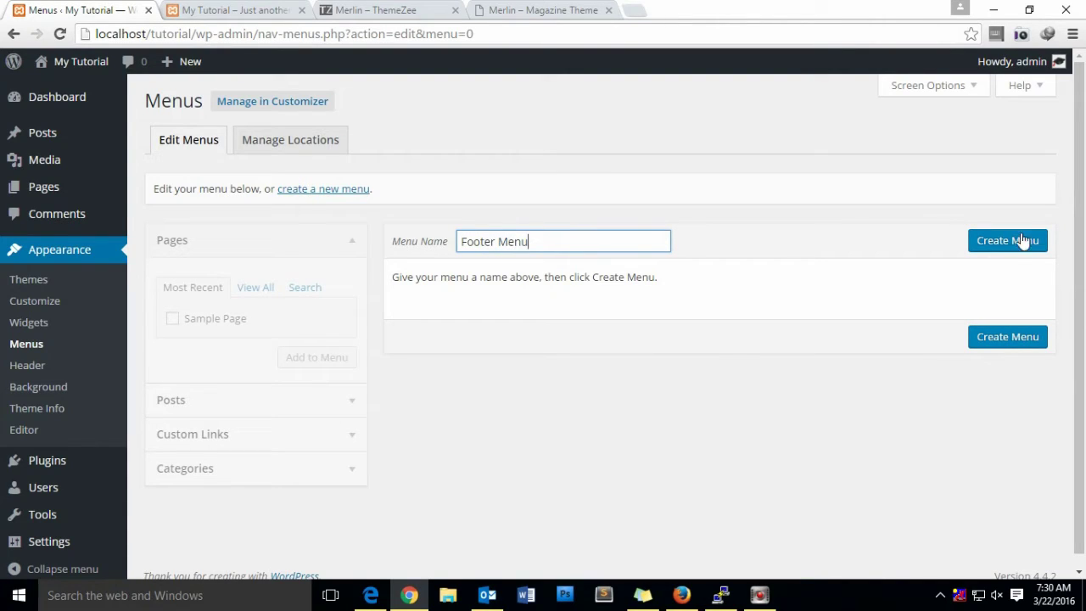
pyautogui.click(1013, 242)
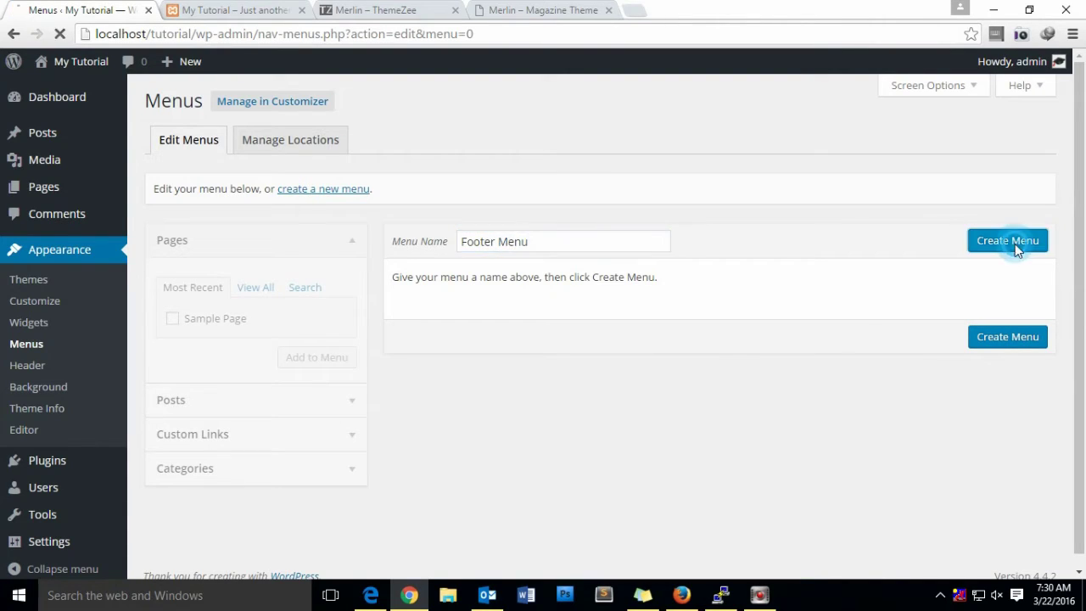
# Create another navigation menu named "Social menu"
pyautogui.click(474, 192)
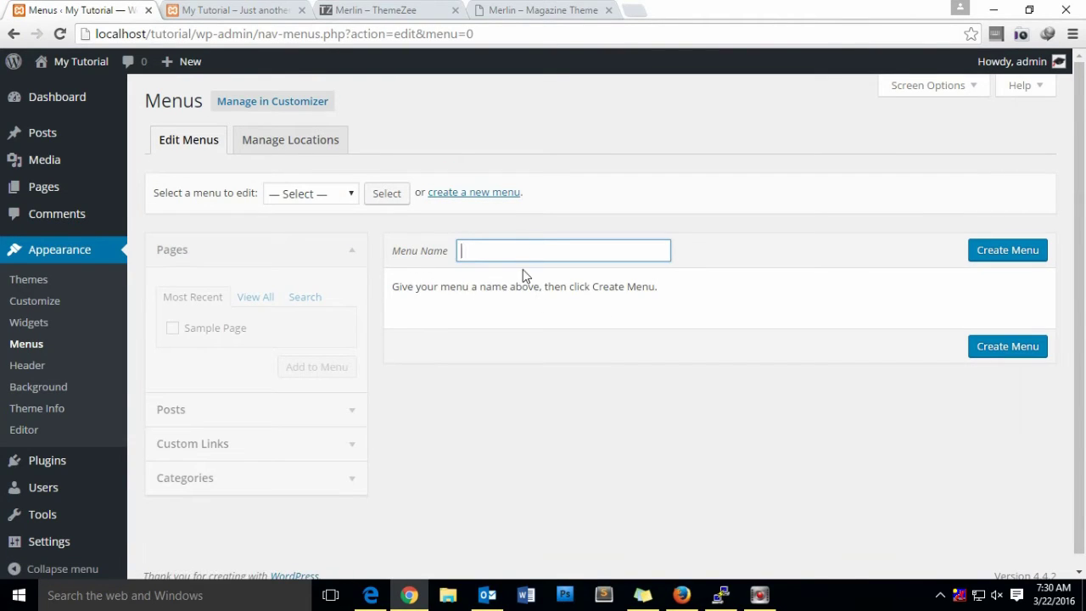
pyautogui.write('Social menu')
pyautogui.click(997, 254)
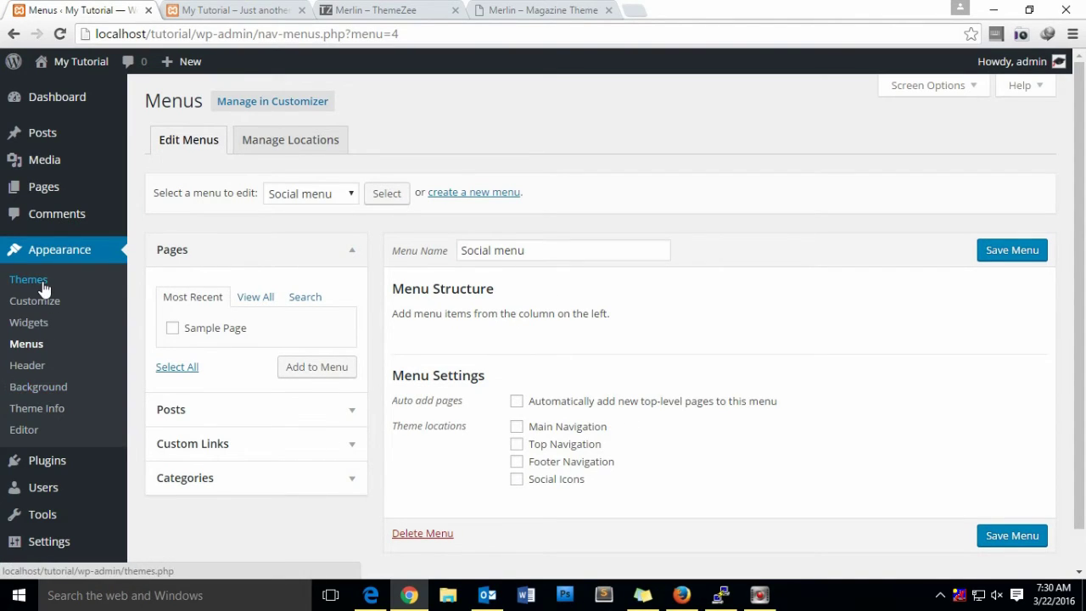
# Reopen the menu editor and list the menus available for editing
pyautogui.click(68, 251)
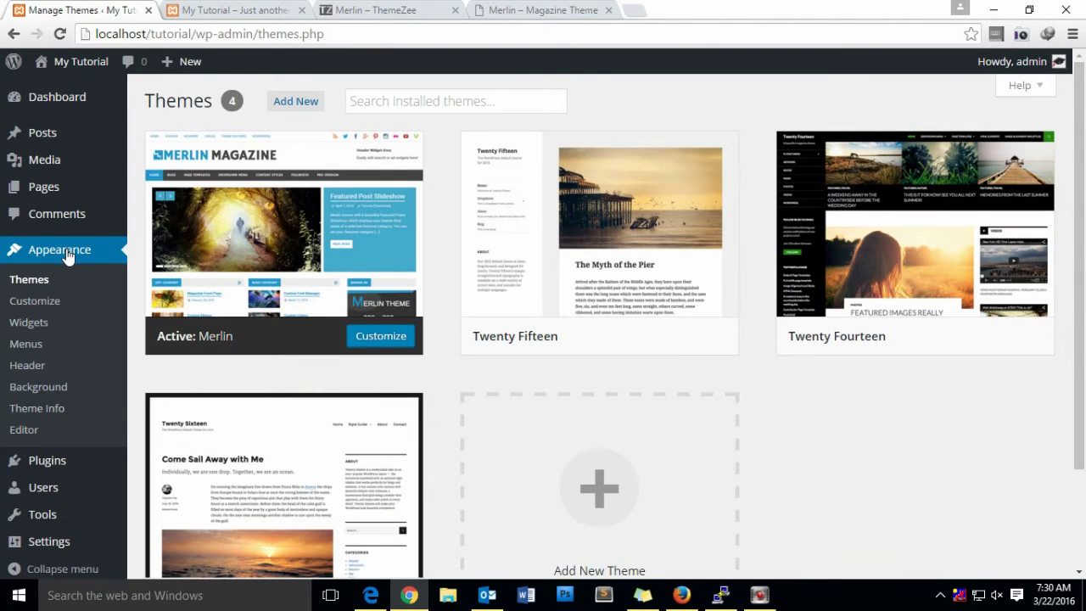
pyautogui.click(32, 344)
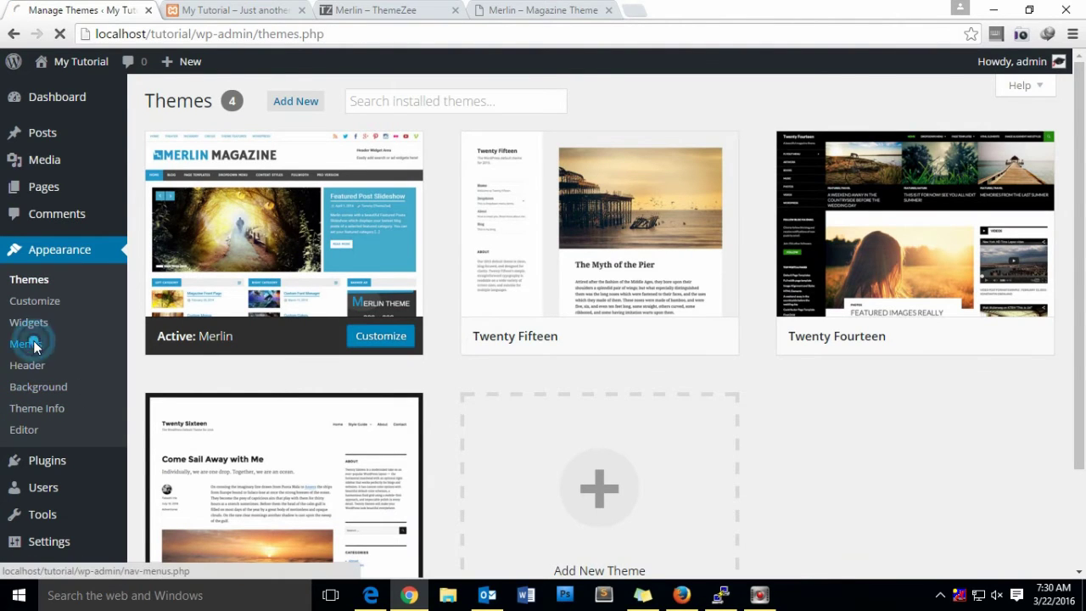
pyautogui.click(320, 194)
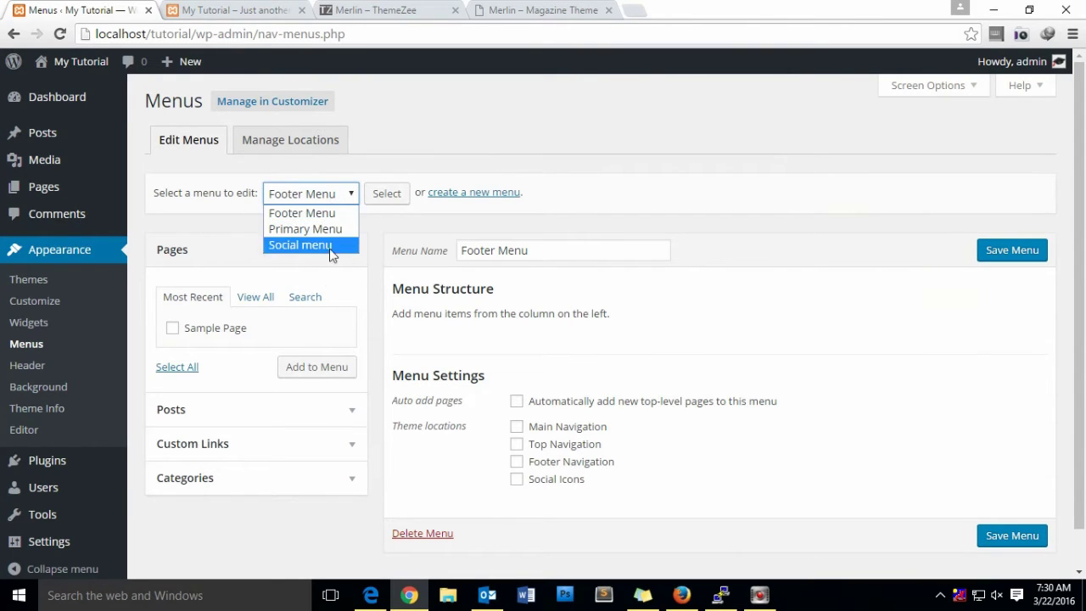
# Reload the My Tutorial front page to check its navigation bar, and return to the menu editor
pyautogui.click(238, 10)
pyautogui.click(238, 33)
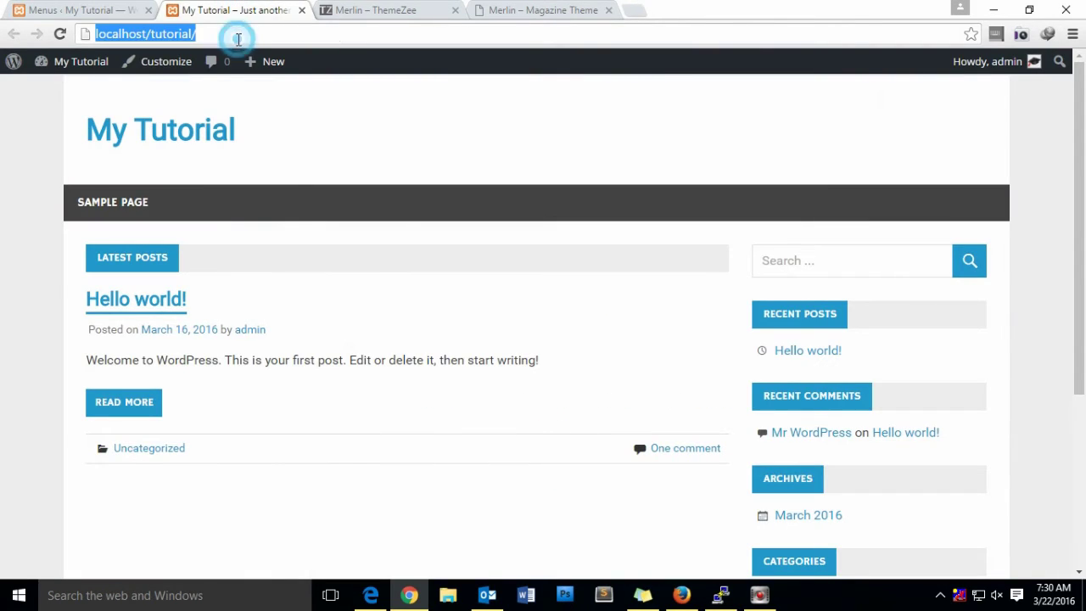
pyautogui.press('Return')
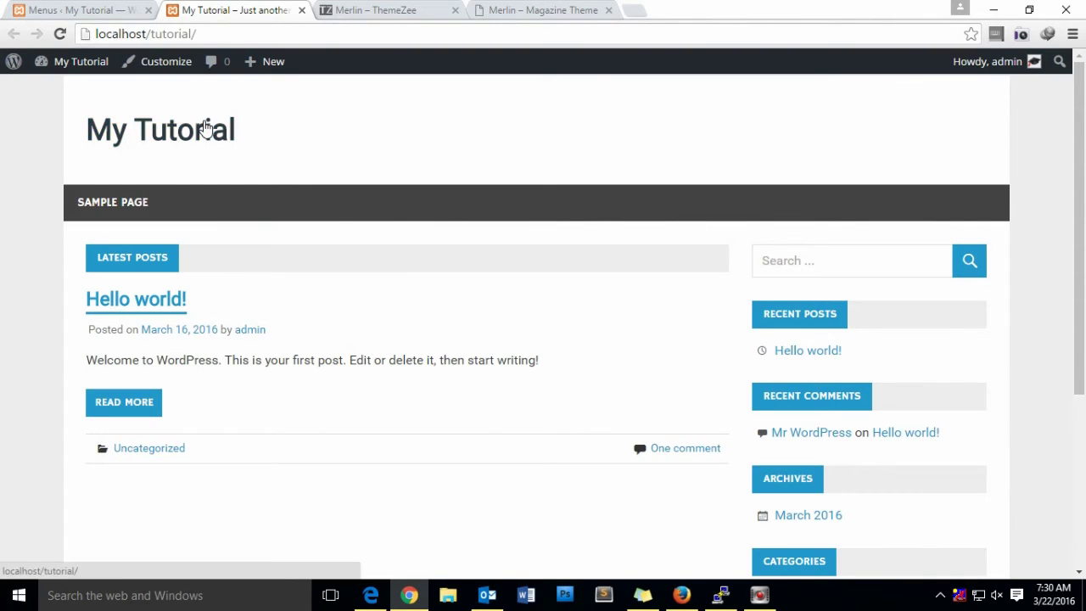
pyautogui.click(78, 7)
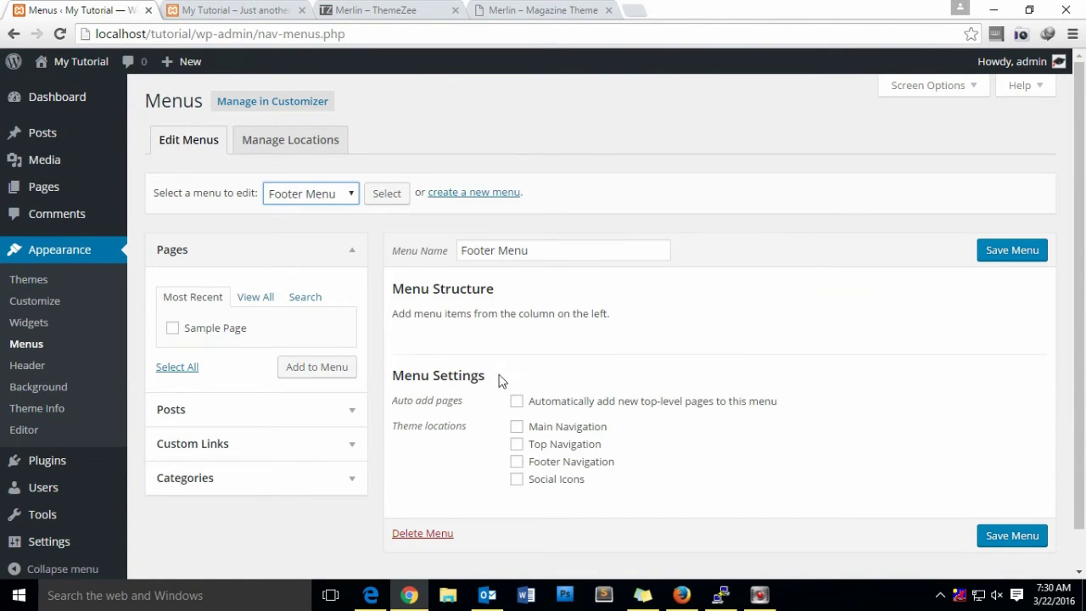
# Start a new page titled "Home" with an empty body
pyautogui.moveTo(53, 189)
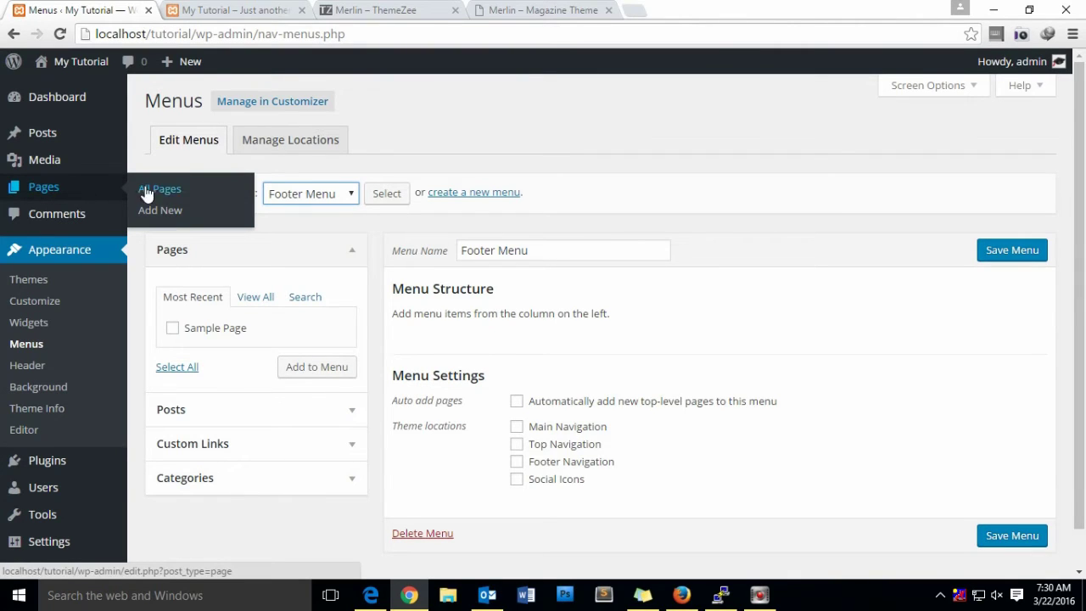
pyautogui.click(168, 209)
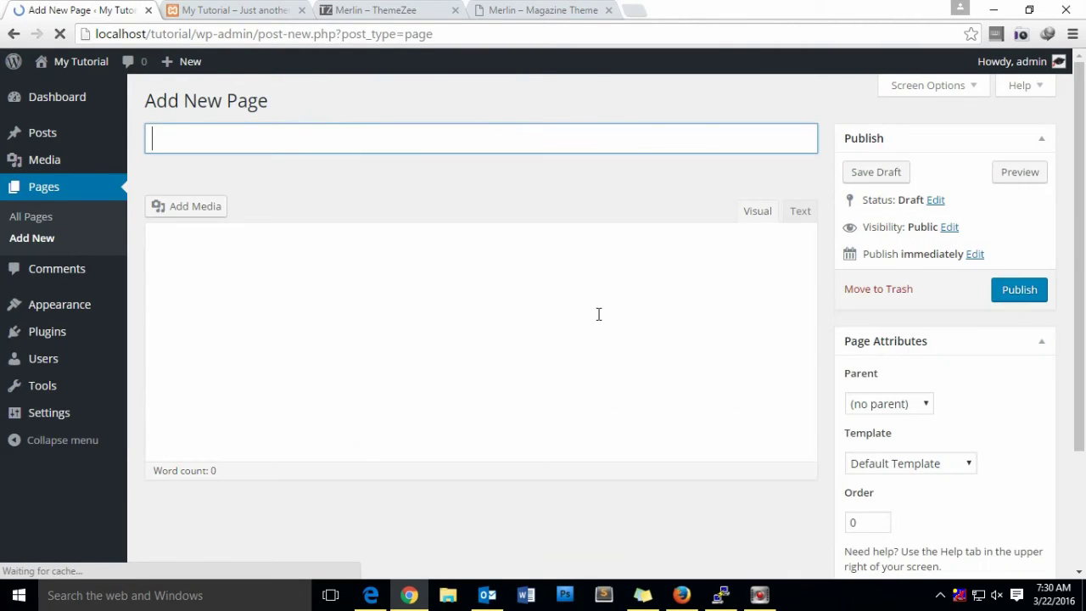
pyautogui.click(180, 141)
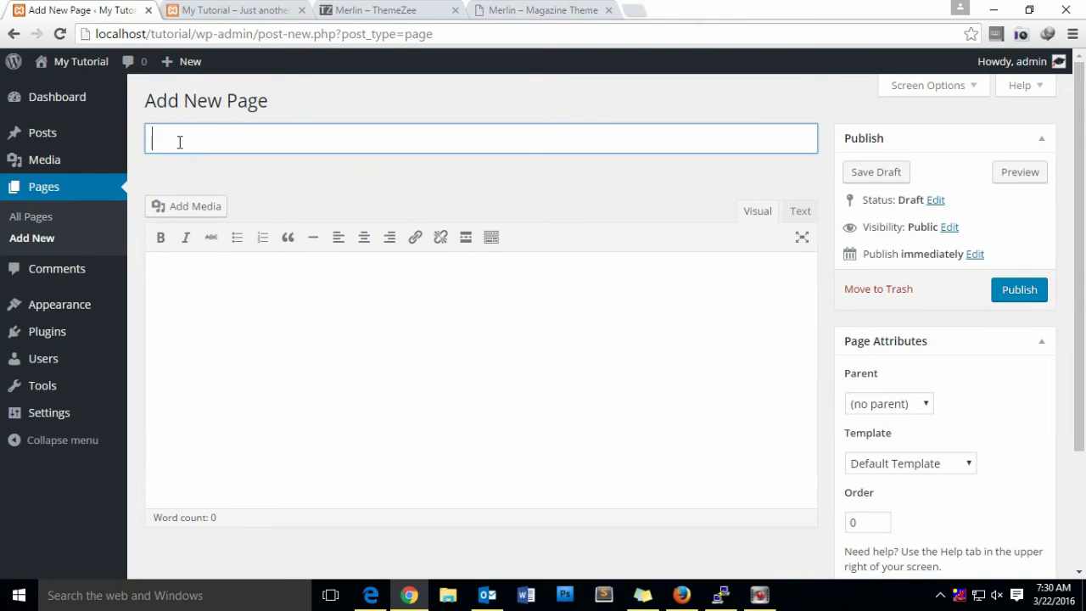
pyautogui.write('Home')
pyautogui.click(308, 308)
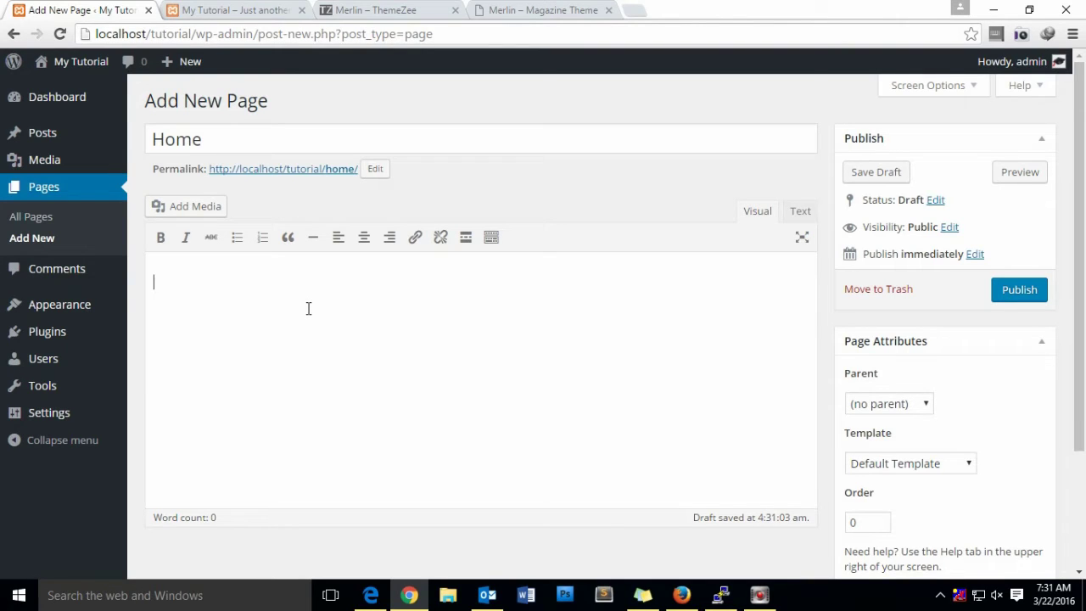
# Look over the Home page's attributes and template options, and publish the page with the default template
pyautogui.scroll(-2, 309, 308)
pyautogui.scroll(2, 548, 349)
pyautogui.scroll(-2, 550, 349)
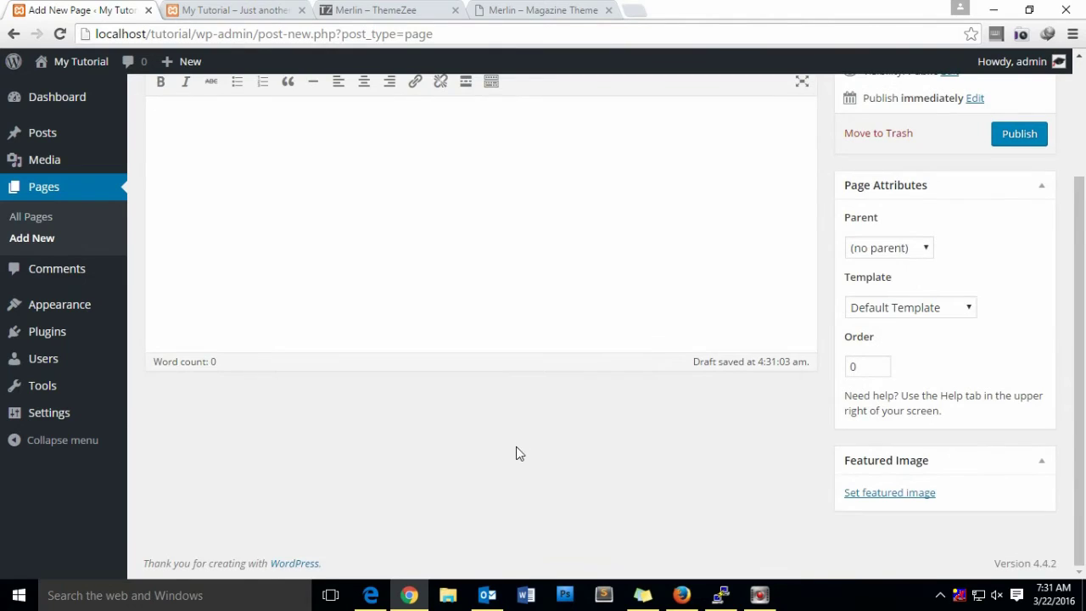
pyautogui.scroll(2, 516, 447)
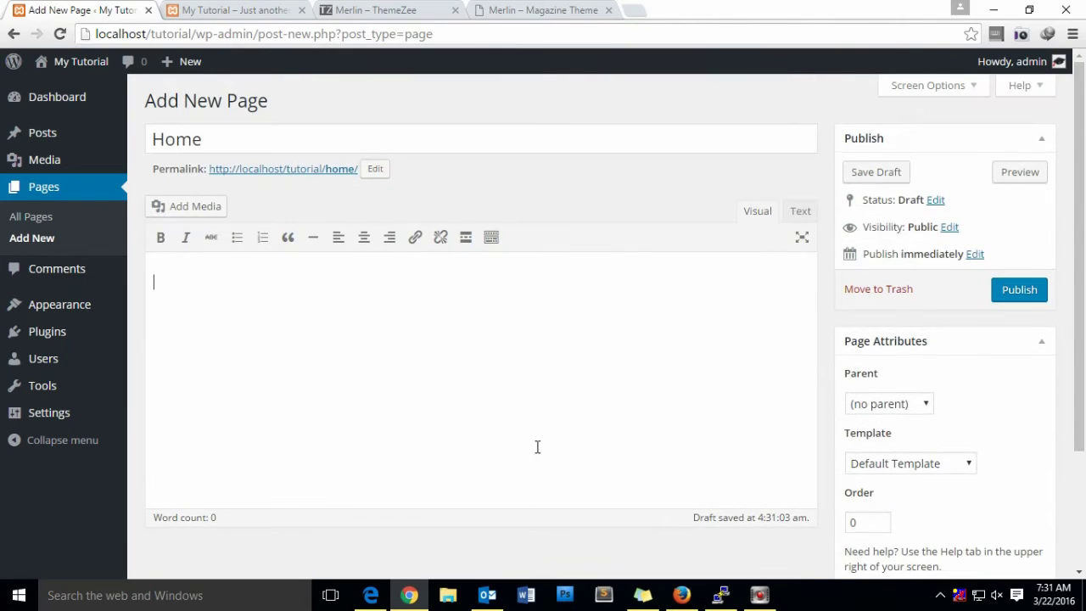
pyautogui.click(934, 465)
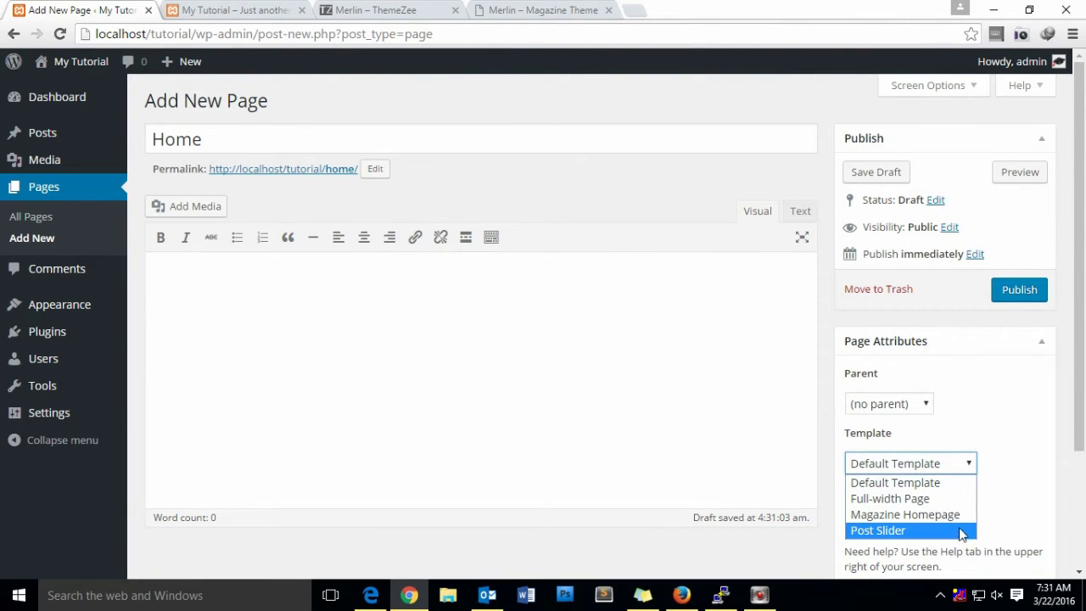
pyautogui.click(1040, 471)
pyautogui.click(1020, 290)
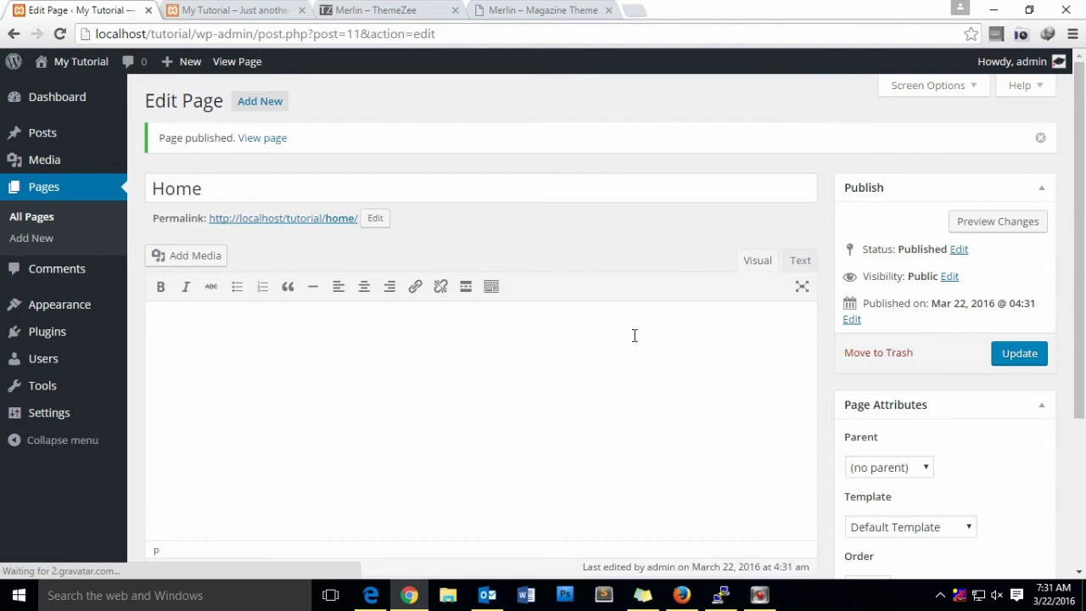
# Set the Home page's template to Magazine Homepage and update the page
pyautogui.scroll(-3, 628, 357)
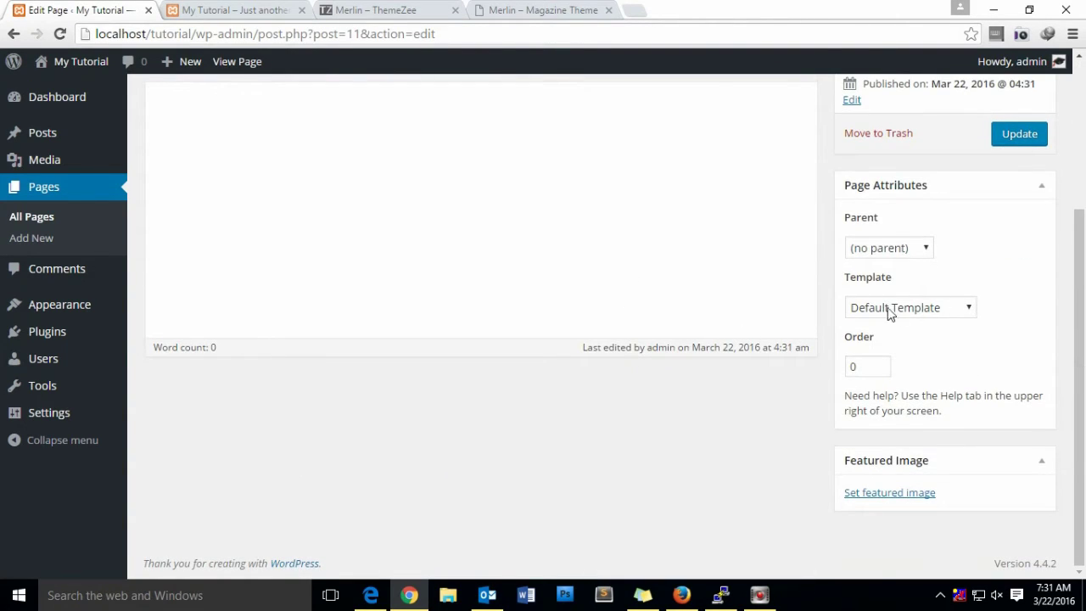
pyautogui.click(891, 316)
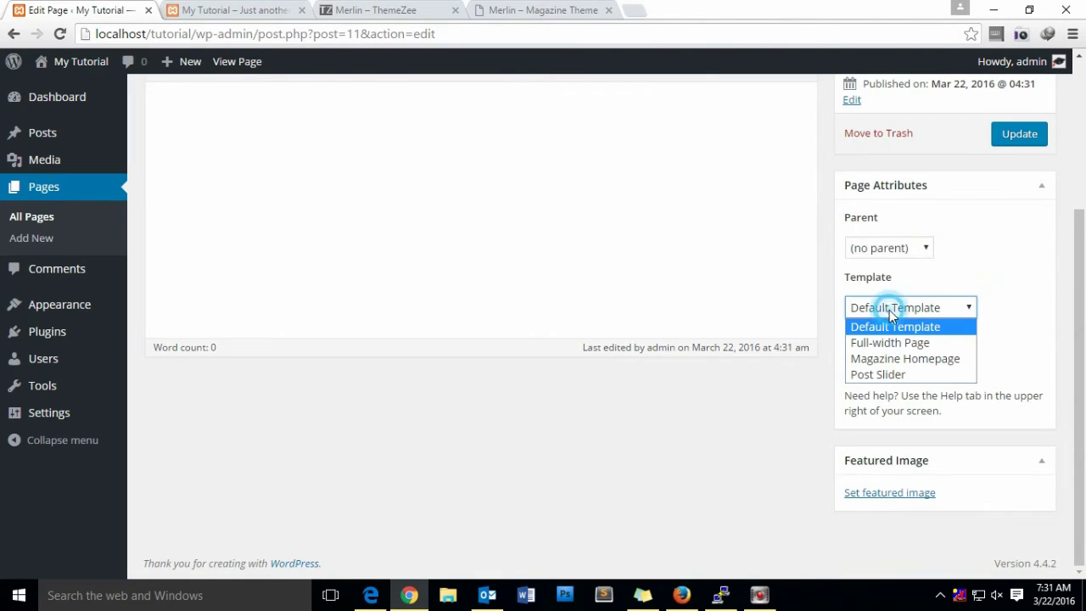
pyautogui.click(929, 360)
pyautogui.click(1033, 137)
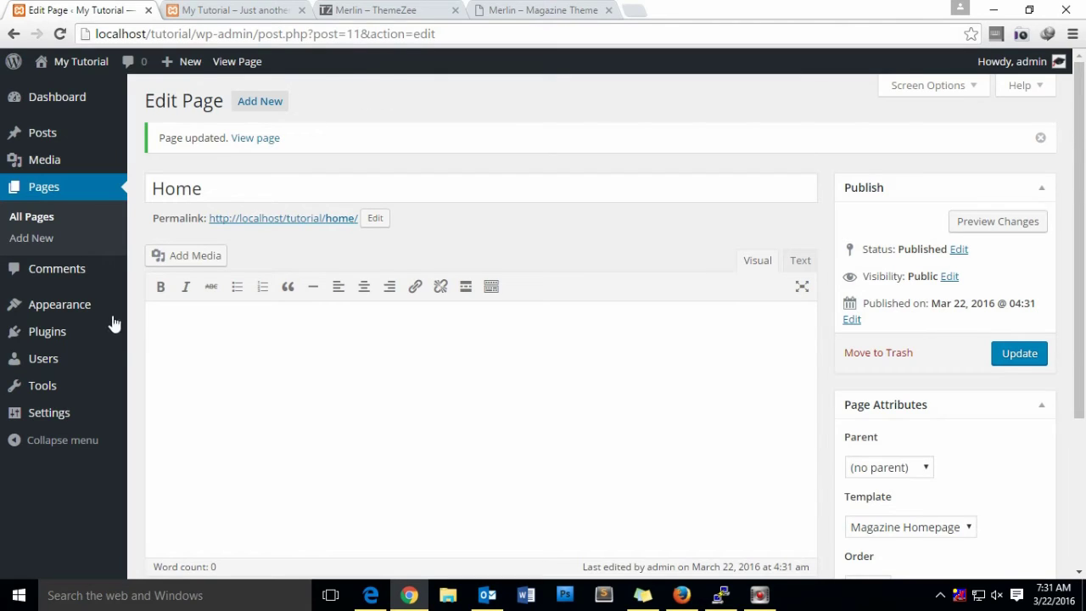
# Reload the My Tutorial front page, open the Home page from its navigation and read the text in the content area
pyautogui.click(218, 9)
pyautogui.press('F5')
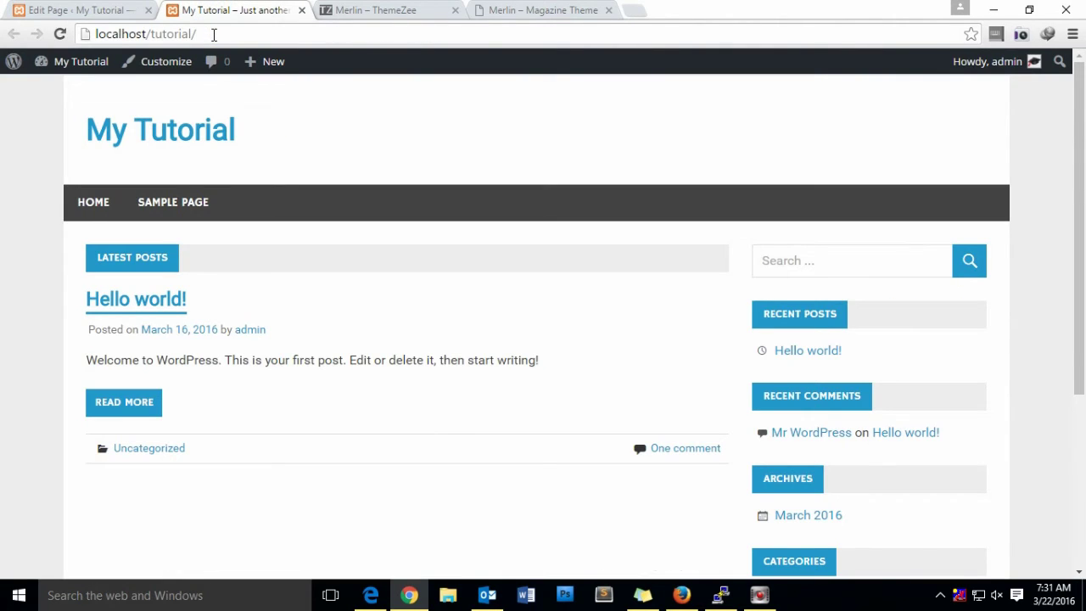
pyautogui.click(105, 202)
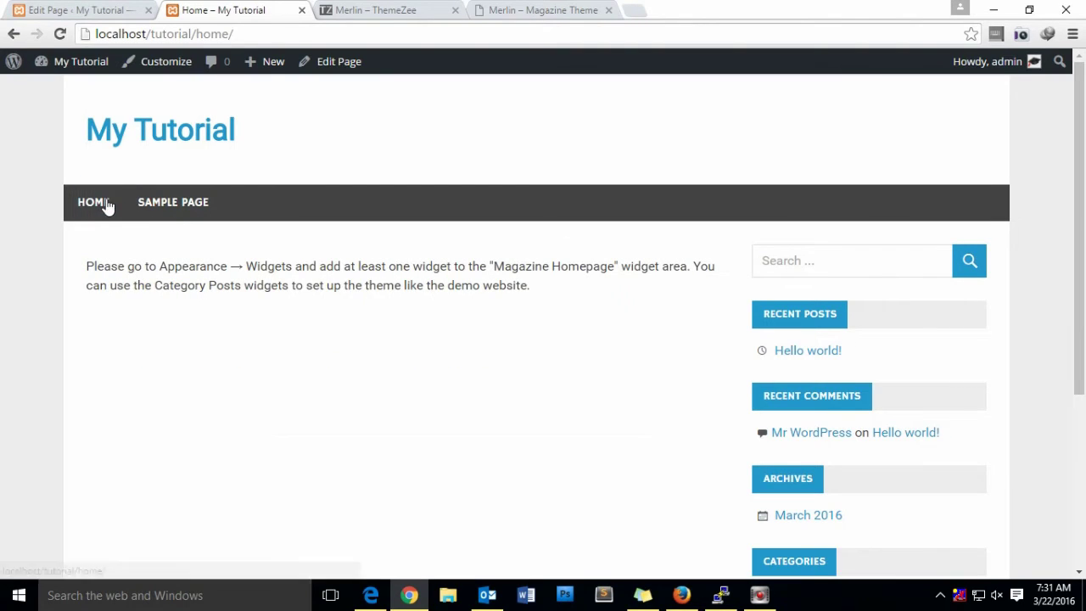
pyautogui.moveTo(541, 298); pyautogui.dragTo(78, 258)
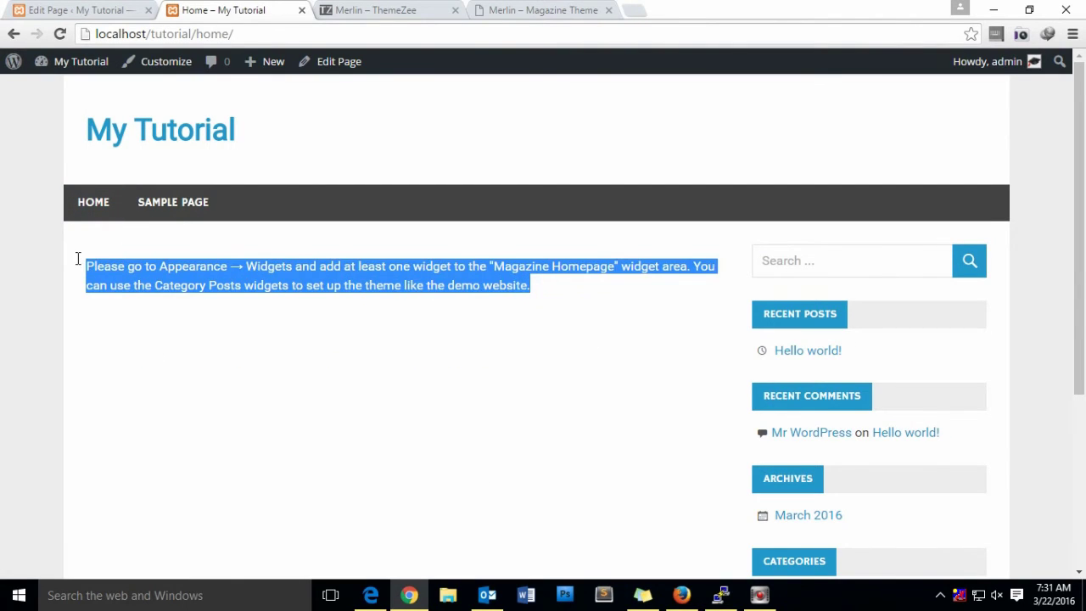
# Load the Primary Menu in the site's menu settings and add the Home page to it
pyautogui.click(105, 289)
pyautogui.click(81, 9)
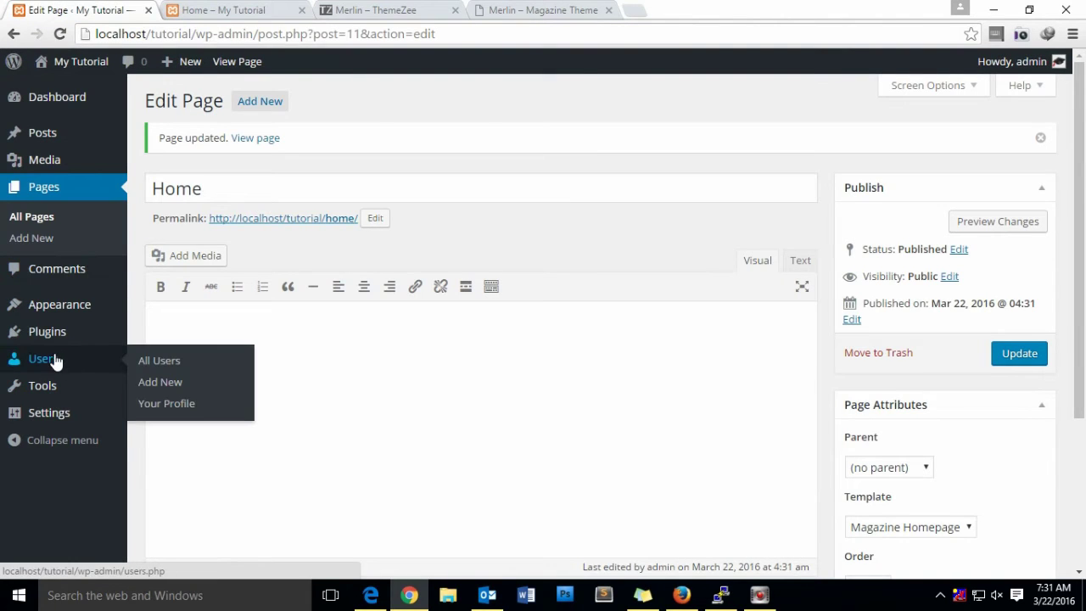
pyautogui.moveTo(75, 310)
pyautogui.click(160, 371)
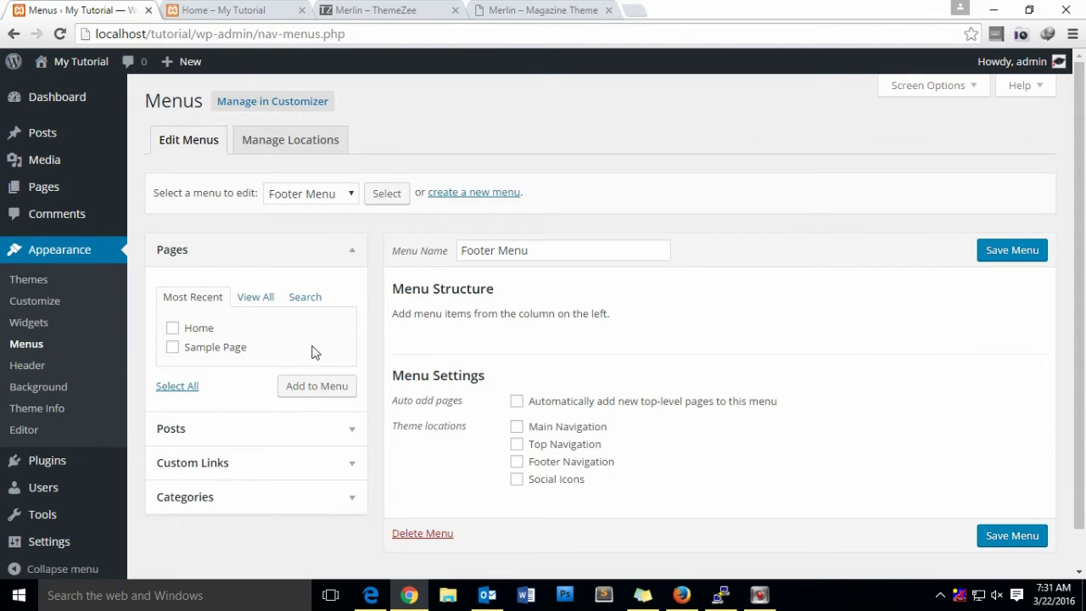
pyautogui.click(316, 195)
pyautogui.click(321, 229)
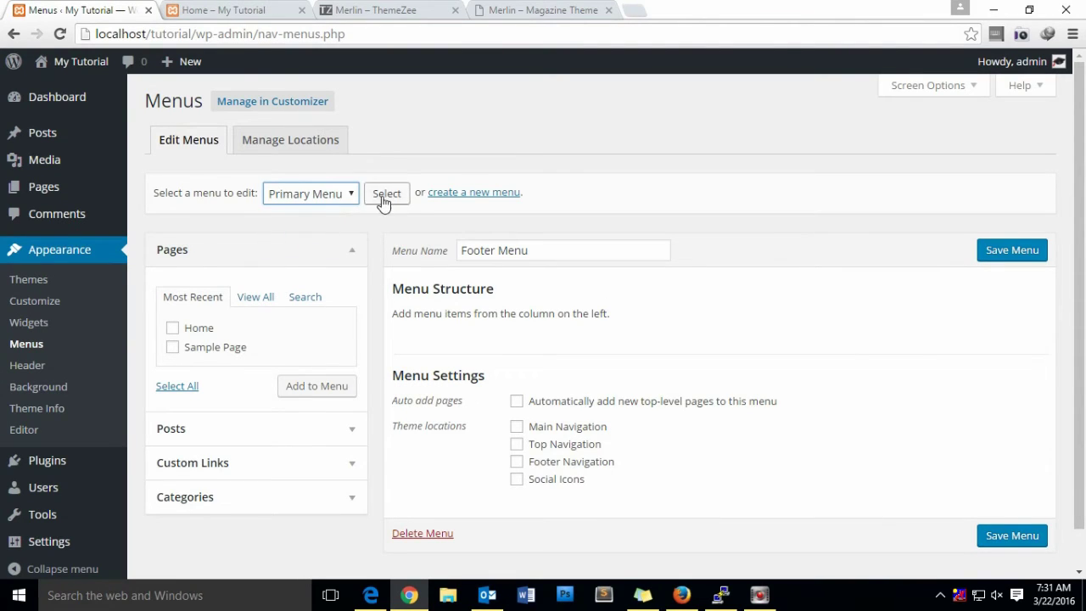
pyautogui.click(381, 197)
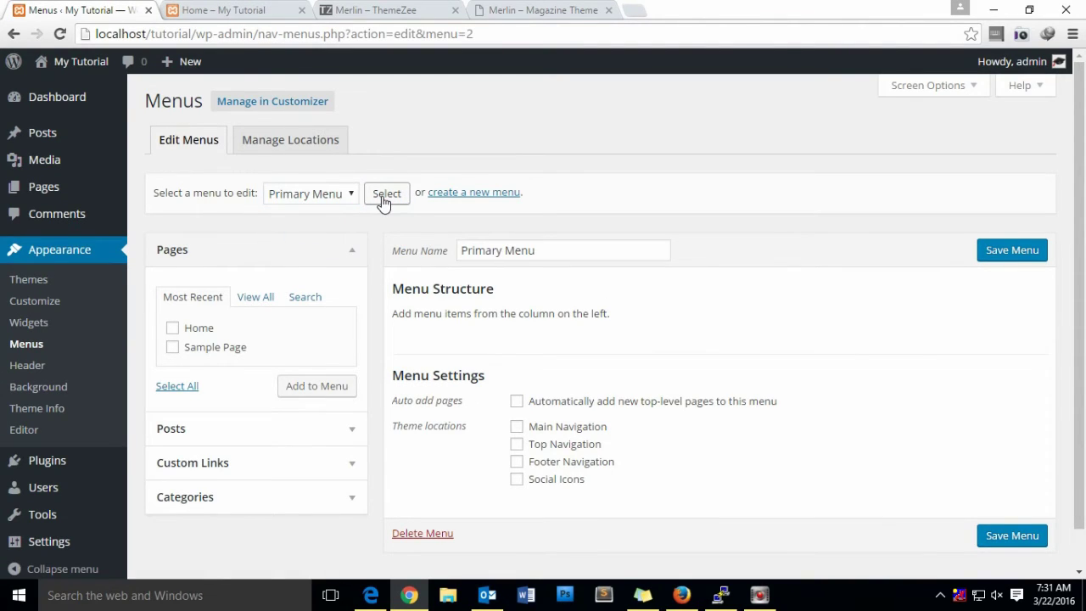
pyautogui.click(172, 327)
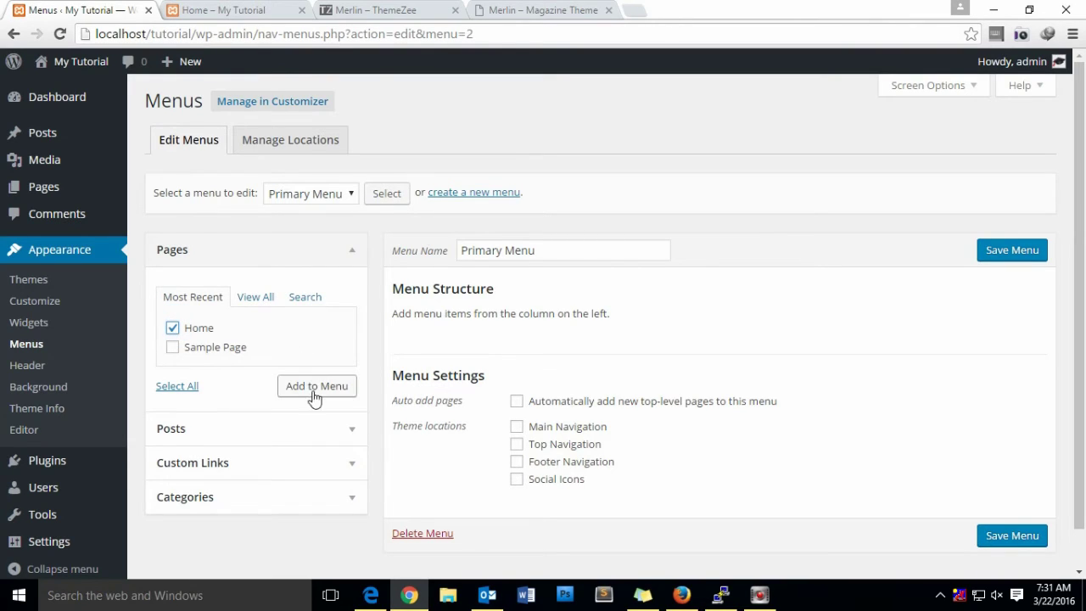
pyautogui.click(172, 327)
pyautogui.click(174, 328)
pyautogui.click(320, 390)
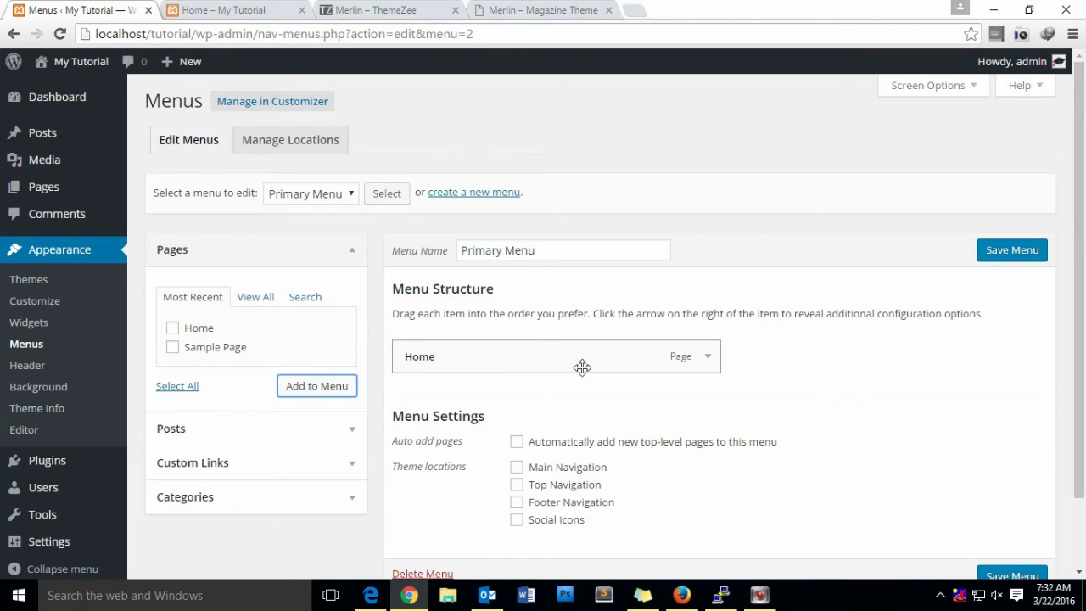
# Assign the Primary Menu to the Main Navigation theme location and save the menu
pyautogui.scroll(-2, 580, 398)
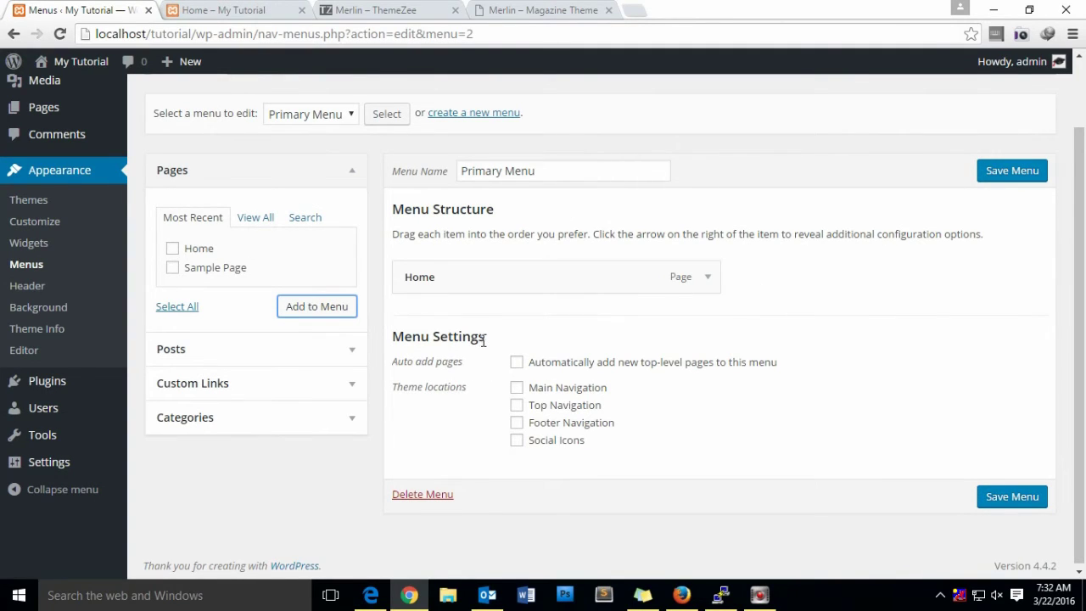
pyautogui.moveTo(484, 340); pyautogui.dragTo(393, 341)
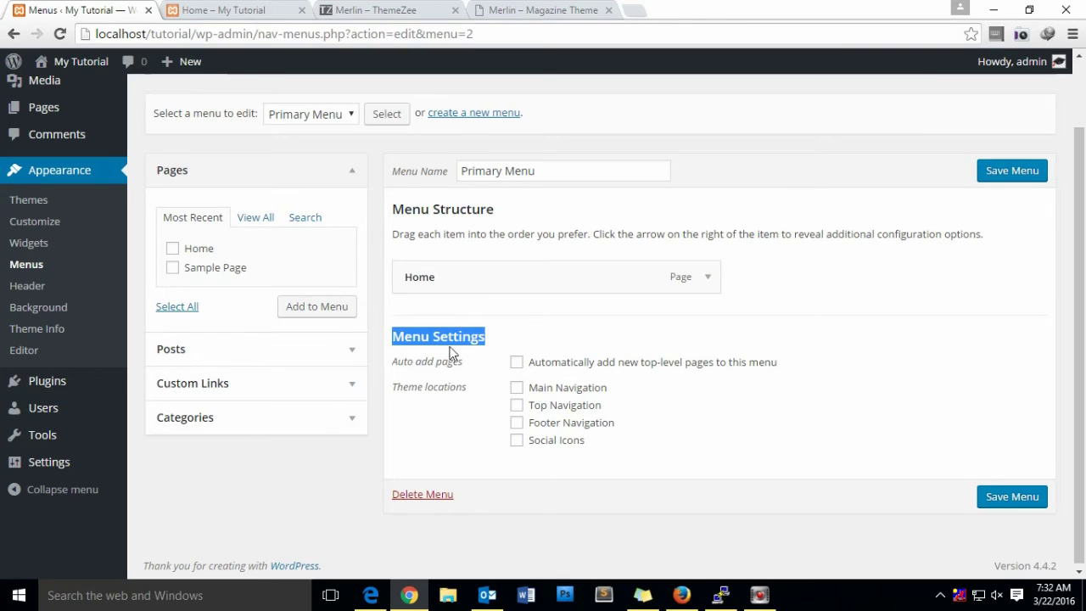
pyautogui.click(505, 339)
pyautogui.click(517, 388)
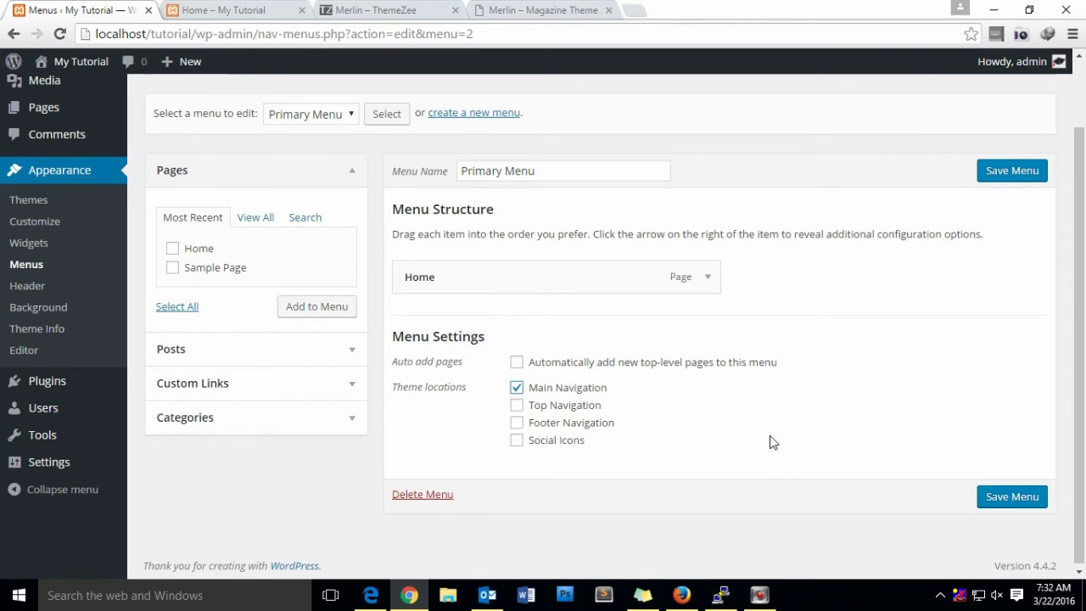
pyautogui.click(1012, 496)
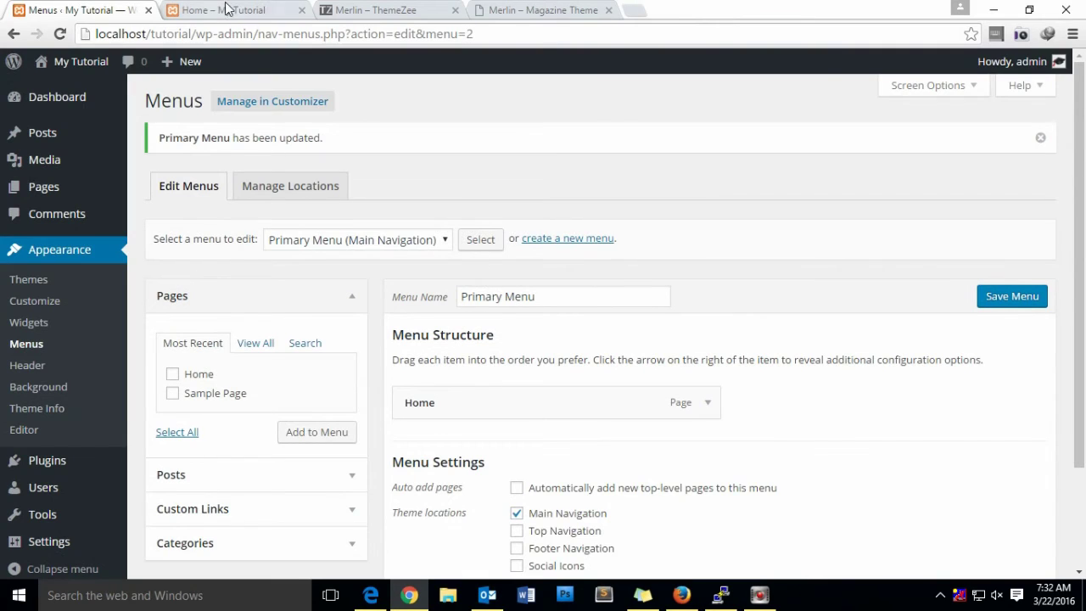
# Load the site's front page at localhost/tutorial/ and look over its navigation bar, posts and sidebar
pyautogui.click(226, 8)
pyautogui.click(223, 34)
pyautogui.click(199, 33)
pyautogui.moveTo(224, 34); pyautogui.dragTo(235, 34)
pyautogui.press('BackSpace')
pyautogui.press('Return')
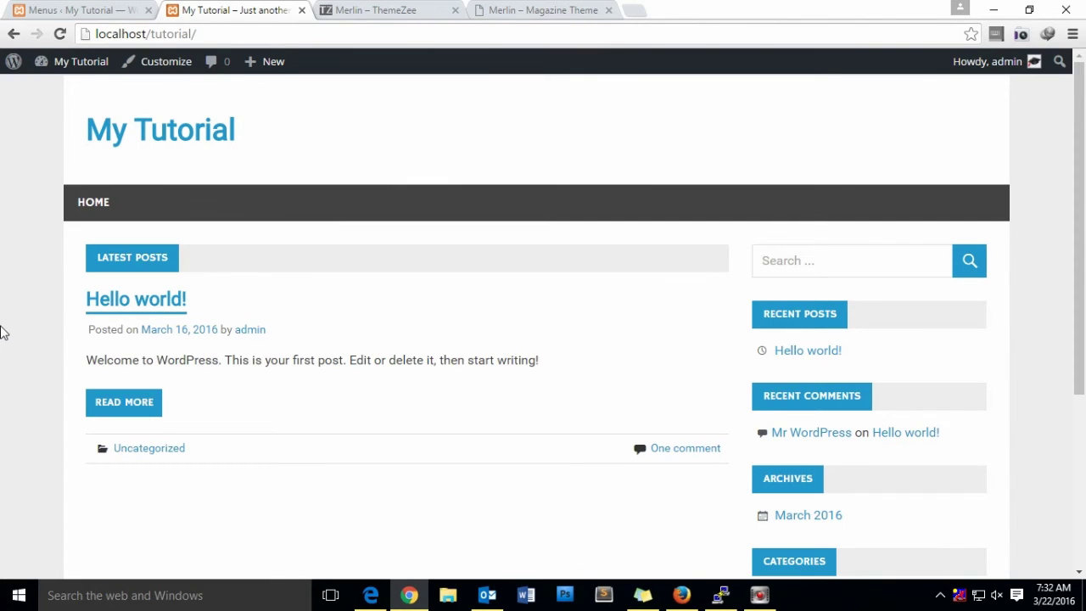
pyautogui.scroll(-1, 5, 338)
pyautogui.scroll(1, 7, 337)
pyautogui.scroll(-3, 381, 404)
pyautogui.scroll(3, 376, 431)
pyautogui.scroll(-3, 377, 431)
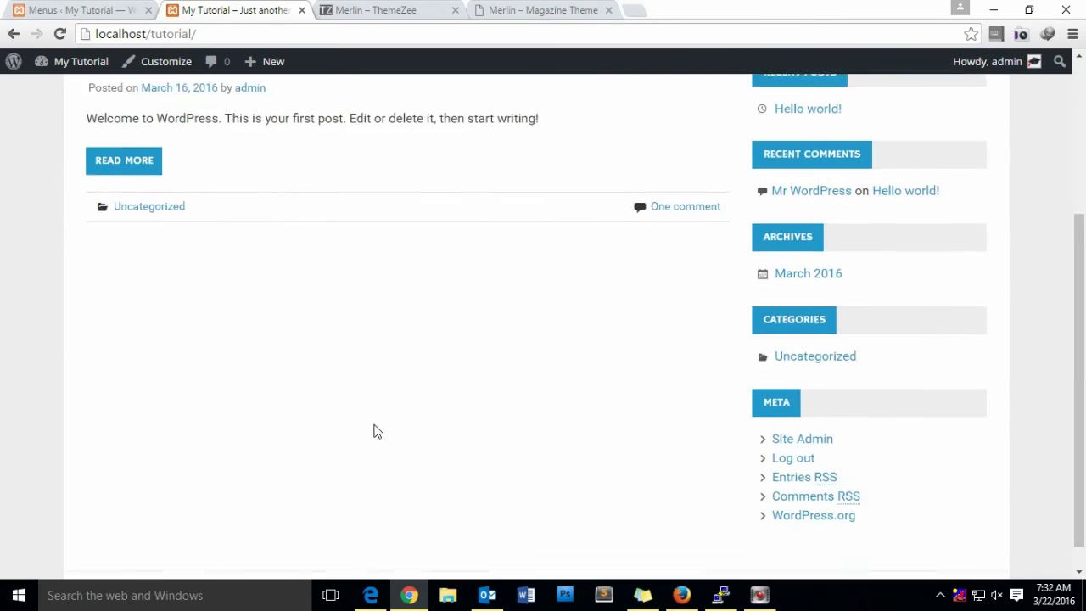
pyautogui.scroll(3, 378, 431)
pyautogui.scroll(1, 989, 279)
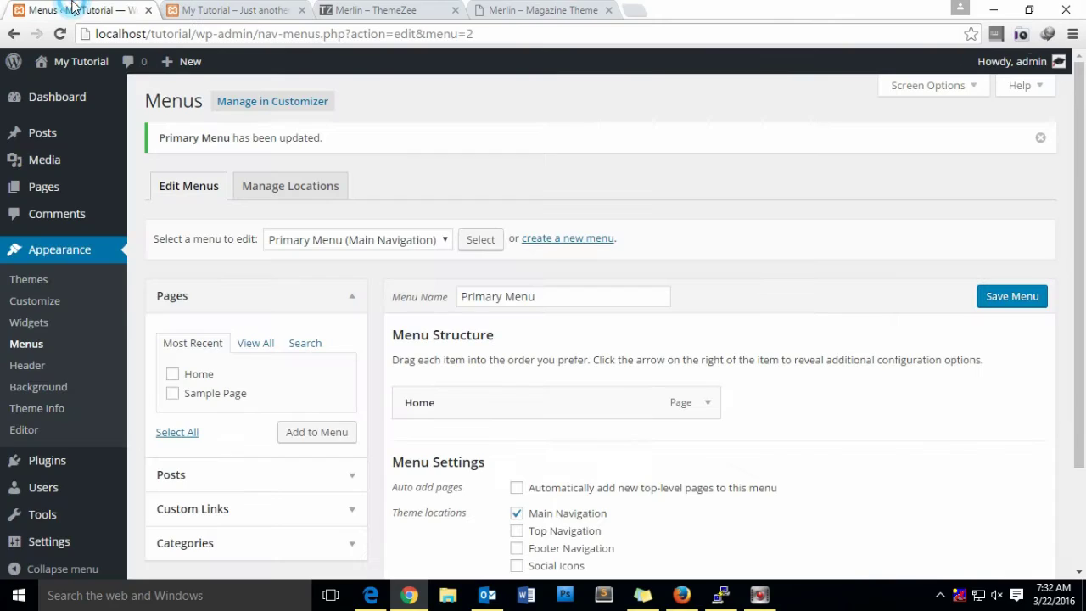
pyautogui.click(75, 9)
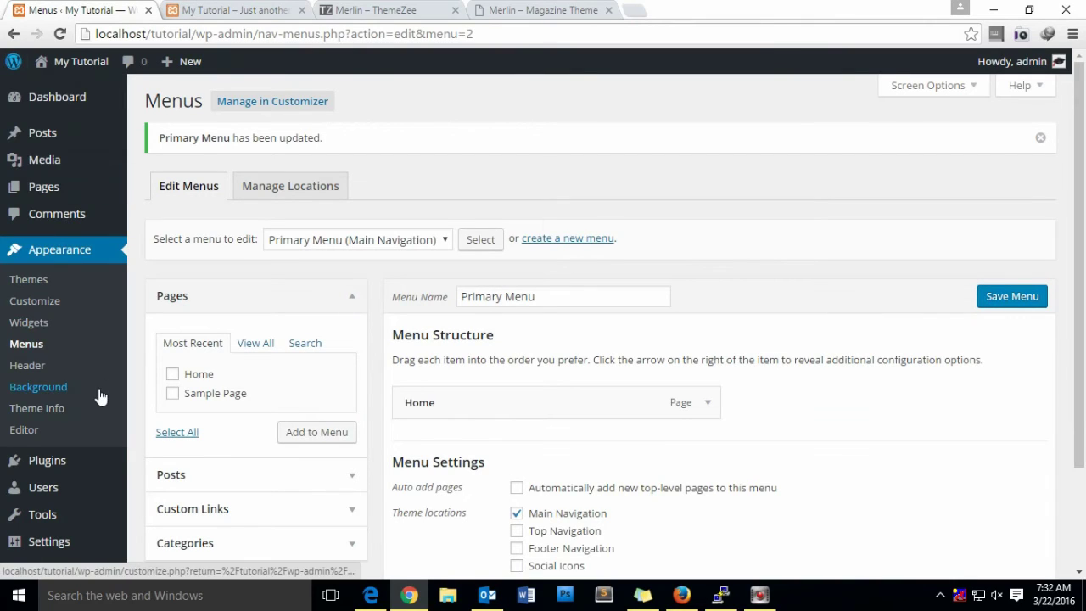
pyautogui.click(353, 242)
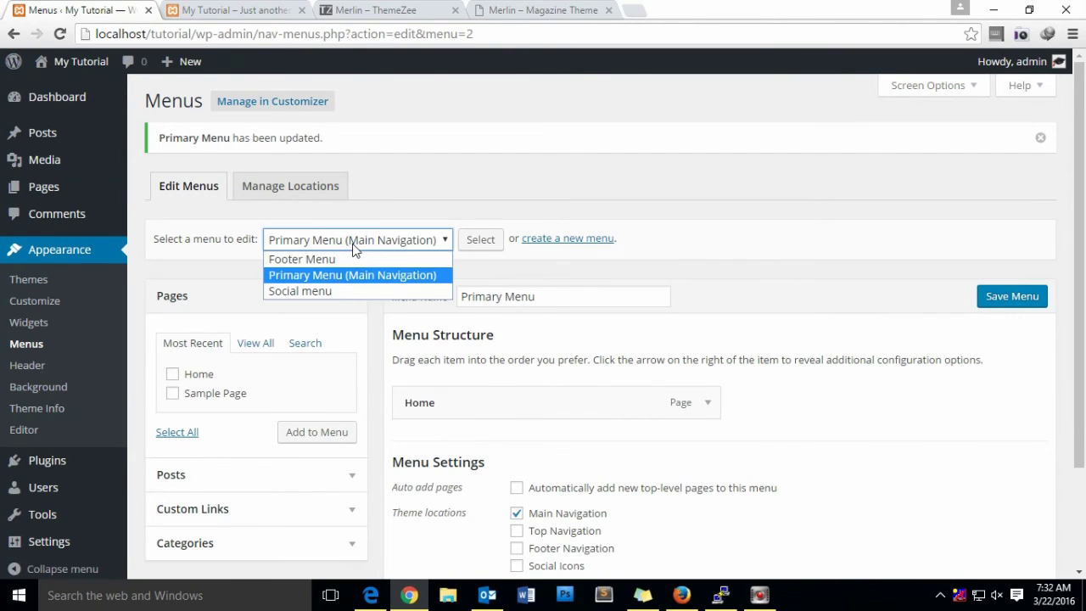
pyautogui.click(302, 291)
pyautogui.click(499, 242)
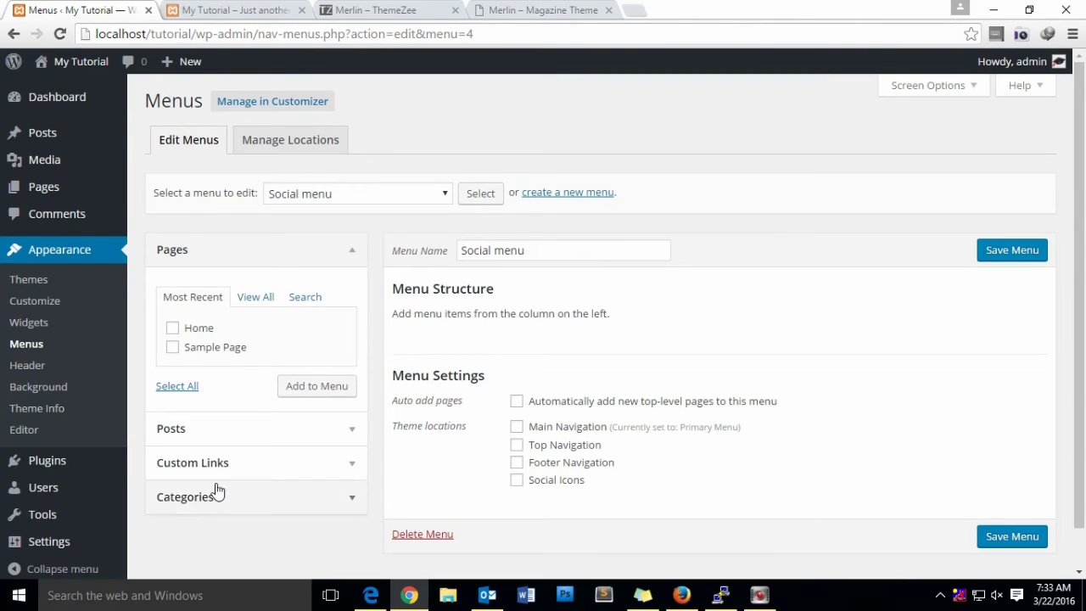
pyautogui.click(235, 465)
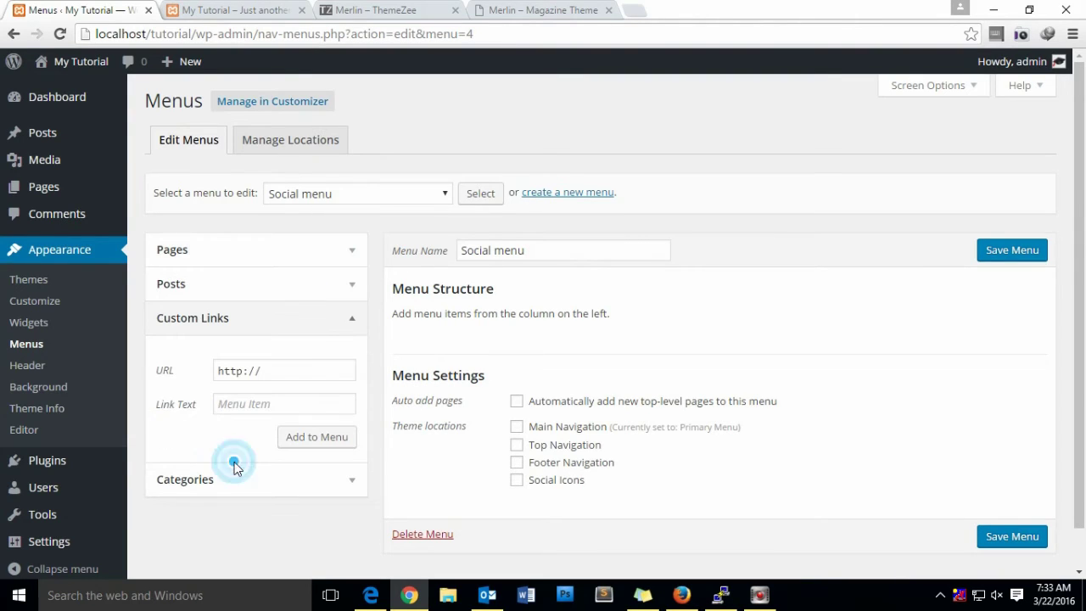
pyautogui.click(289, 371)
pyautogui.press('End')
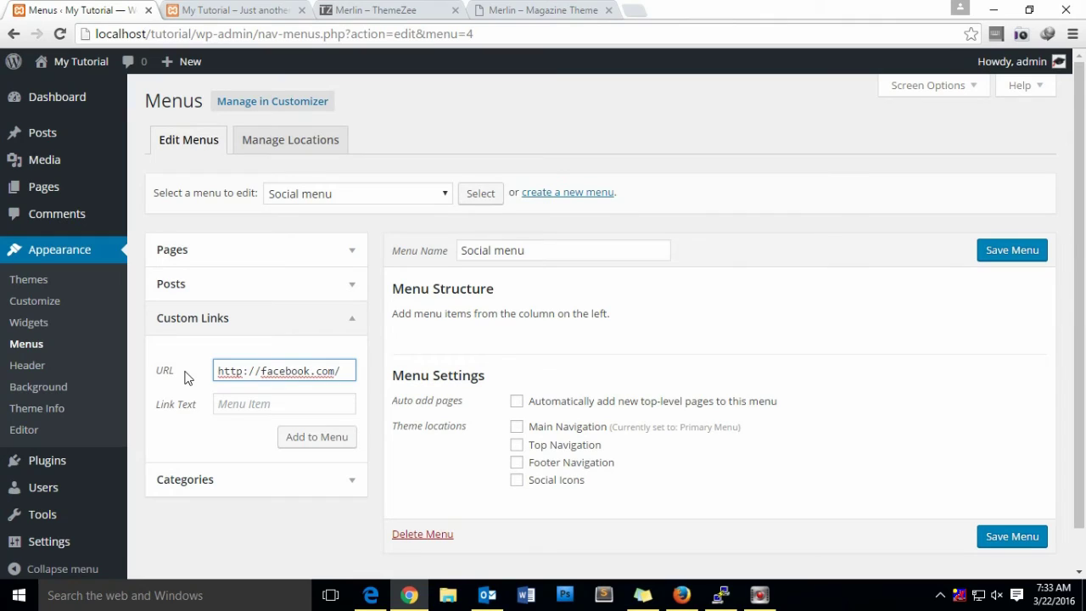
pyautogui.write('/ahadutech')
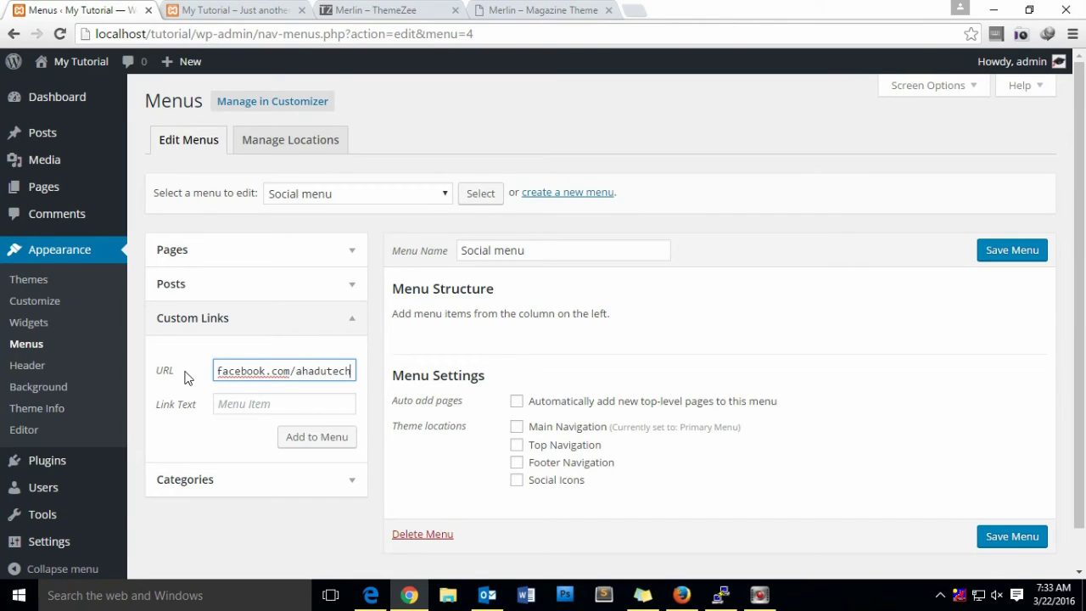
pyautogui.click(277, 404)
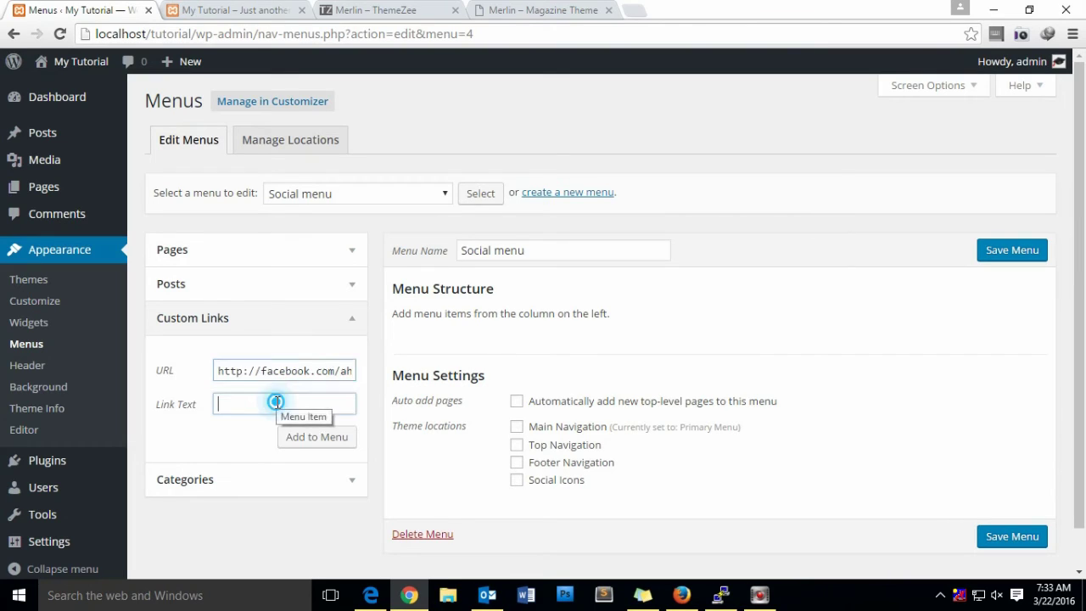
pyautogui.click(315, 438)
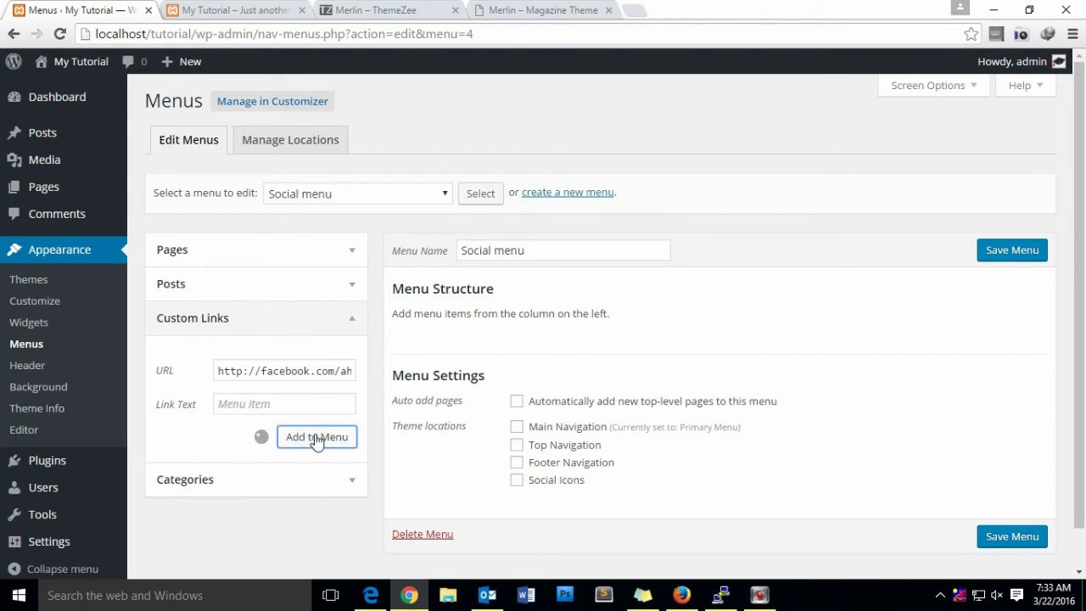
pyautogui.click(287, 375)
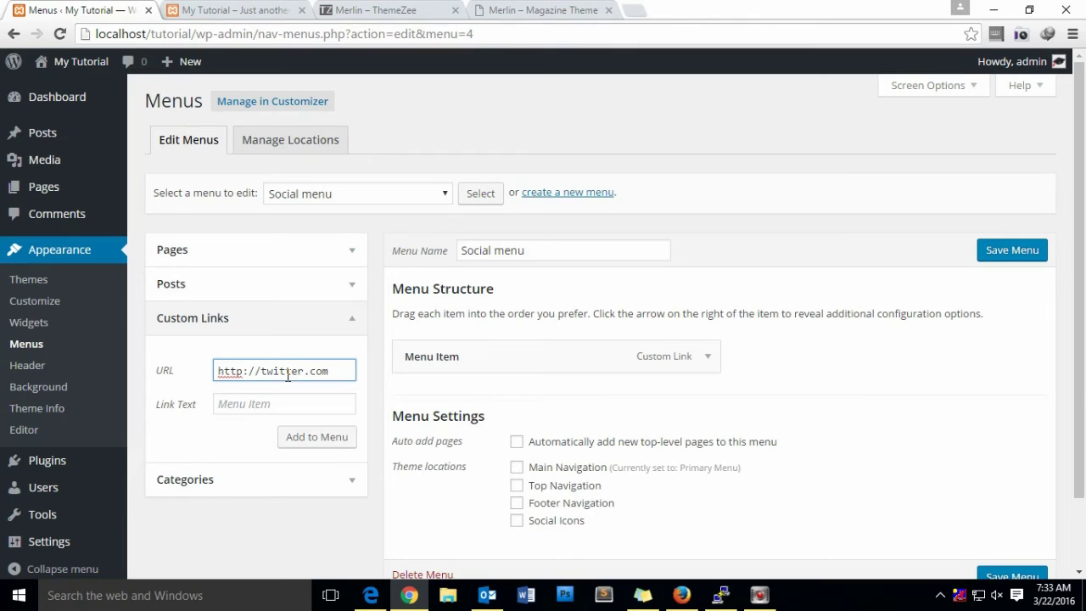
pyautogui.click(332, 441)
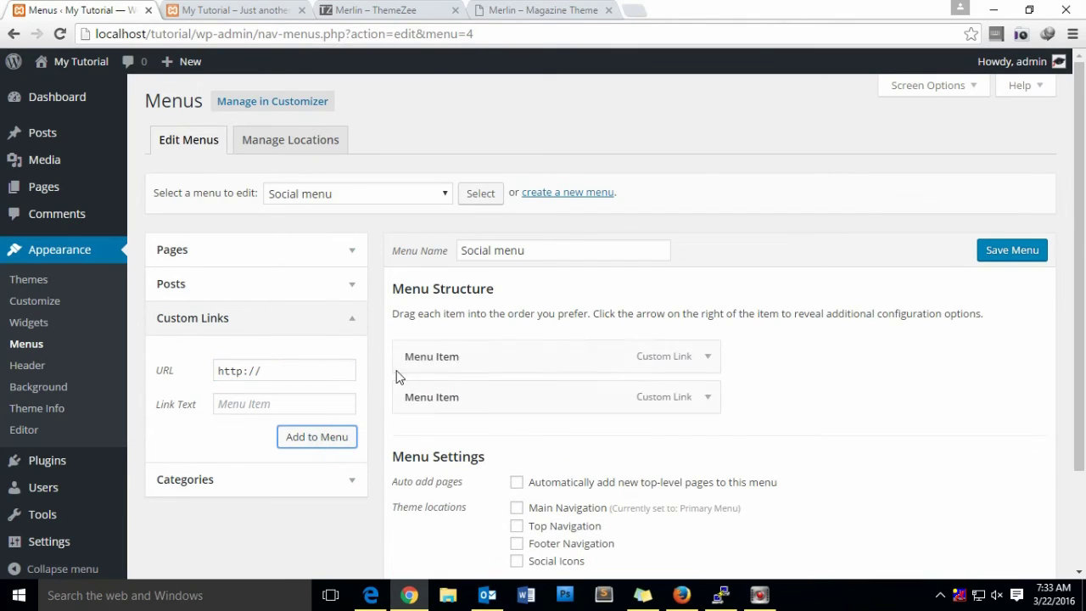
pyautogui.click(278, 370)
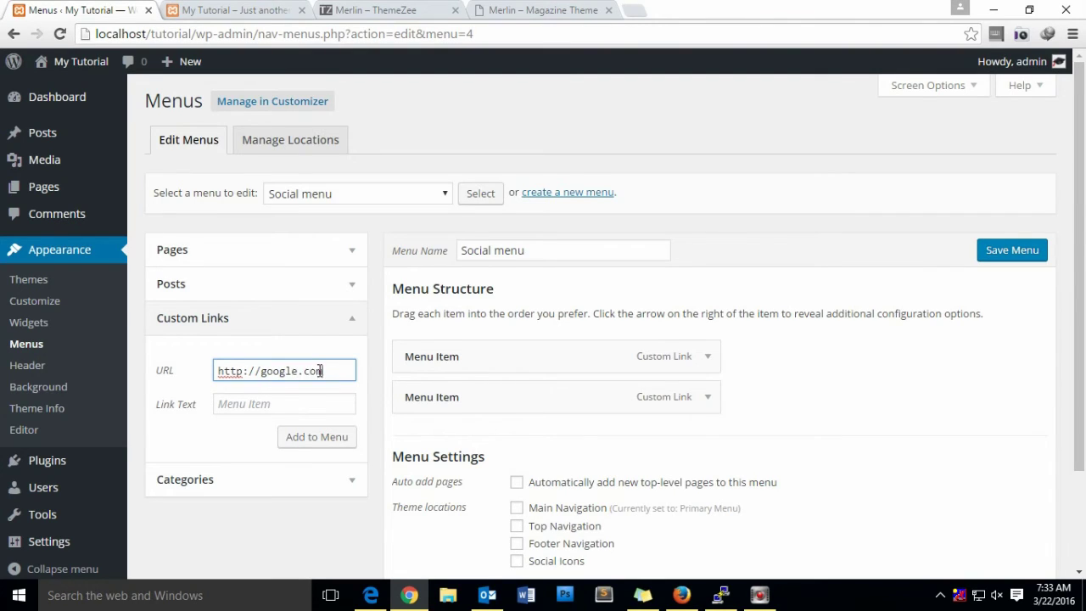
pyautogui.write('google.com')
pyautogui.click(332, 446)
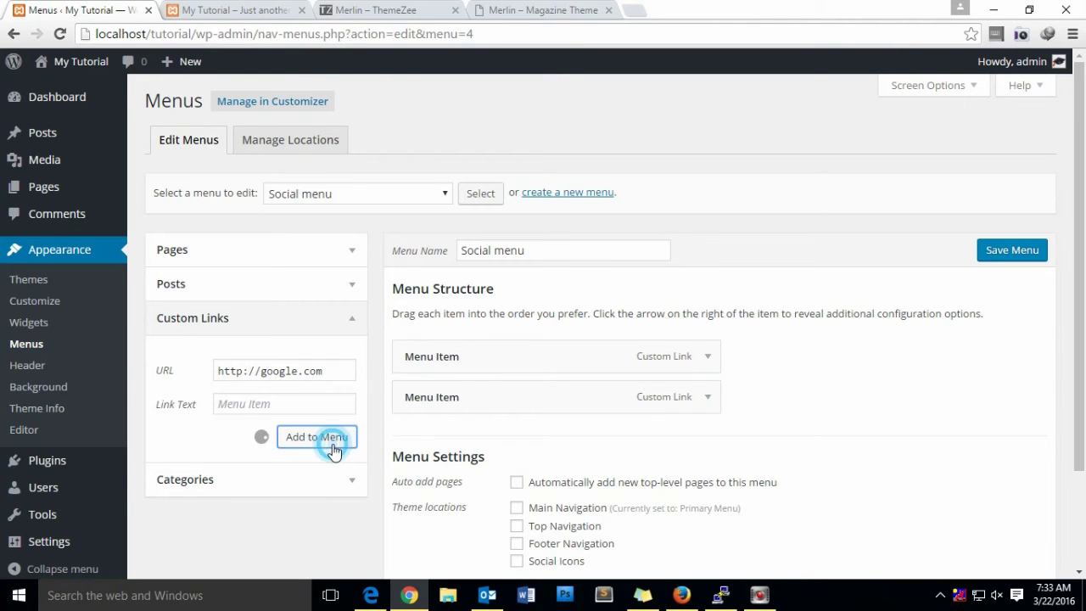
# Assign the Social menu to the Social Icons theme location and save the menu
pyautogui.scroll(-2, 846, 415)
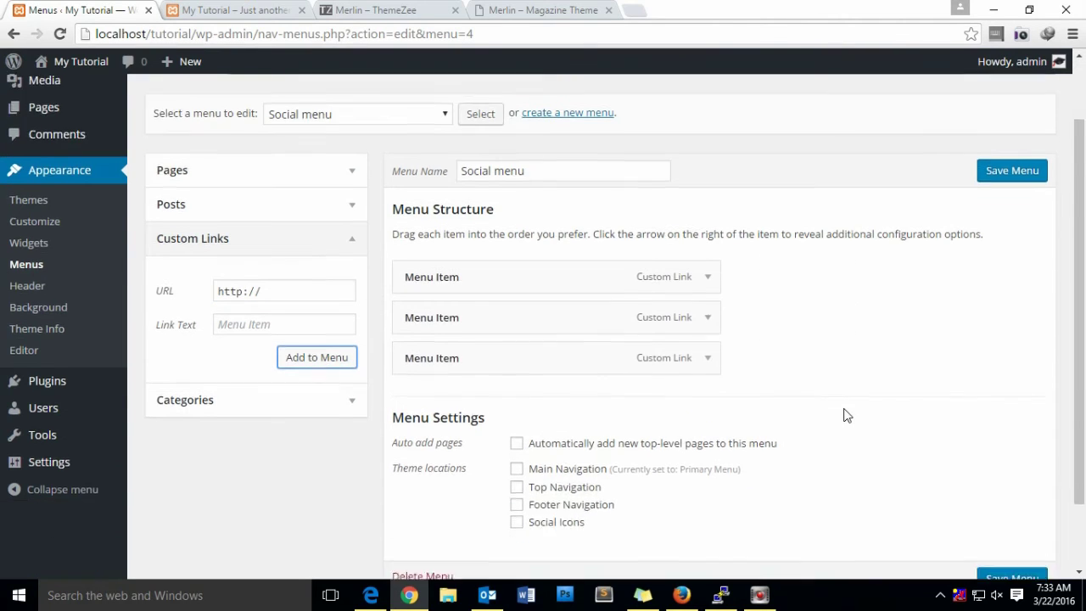
pyautogui.scroll(1, 846, 415)
pyautogui.tripleClick(408, 211)
pyautogui.click(536, 170)
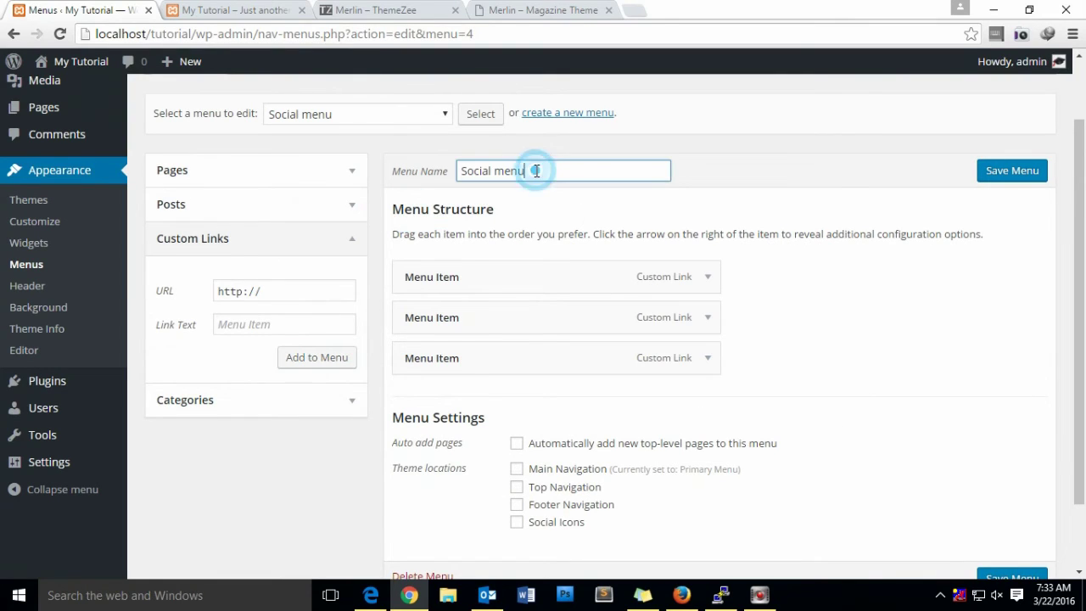
pyautogui.moveTo(400, 417); pyautogui.dragTo(449, 417)
pyautogui.click(444, 417)
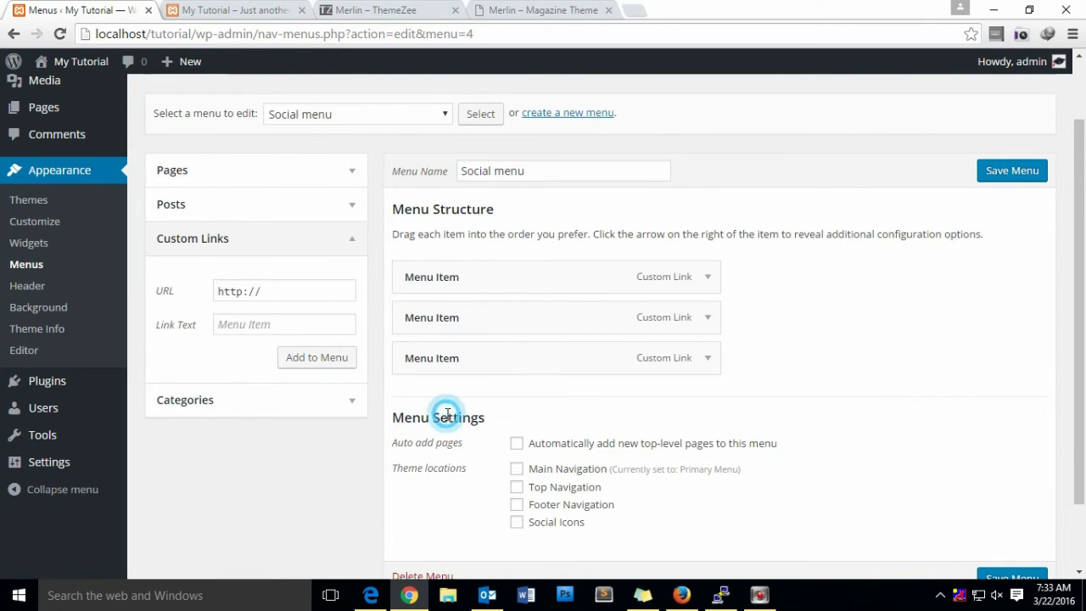
pyautogui.click(516, 523)
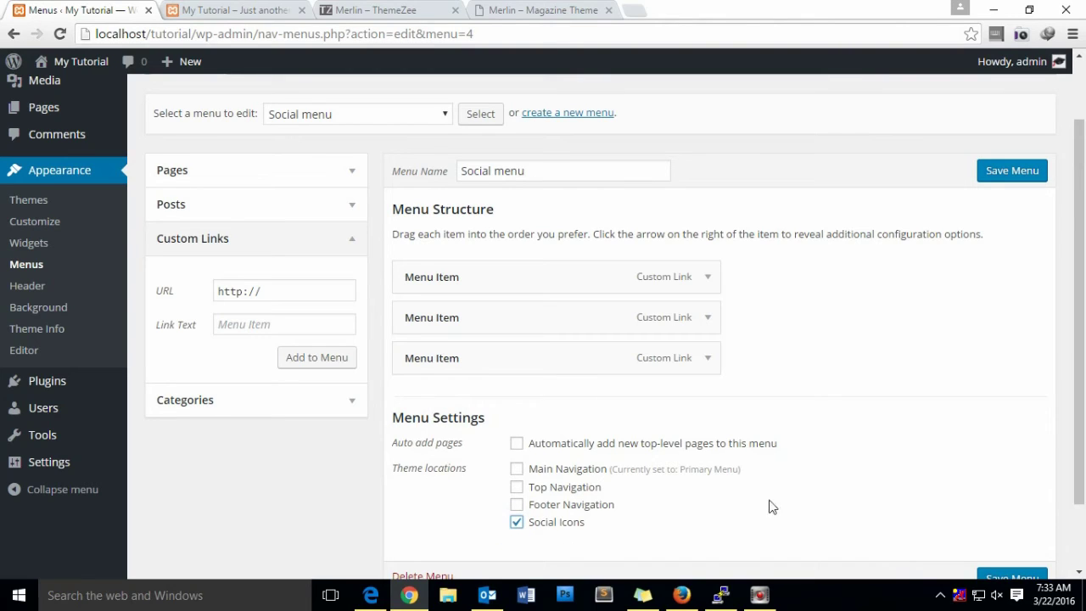
pyautogui.click(1000, 187)
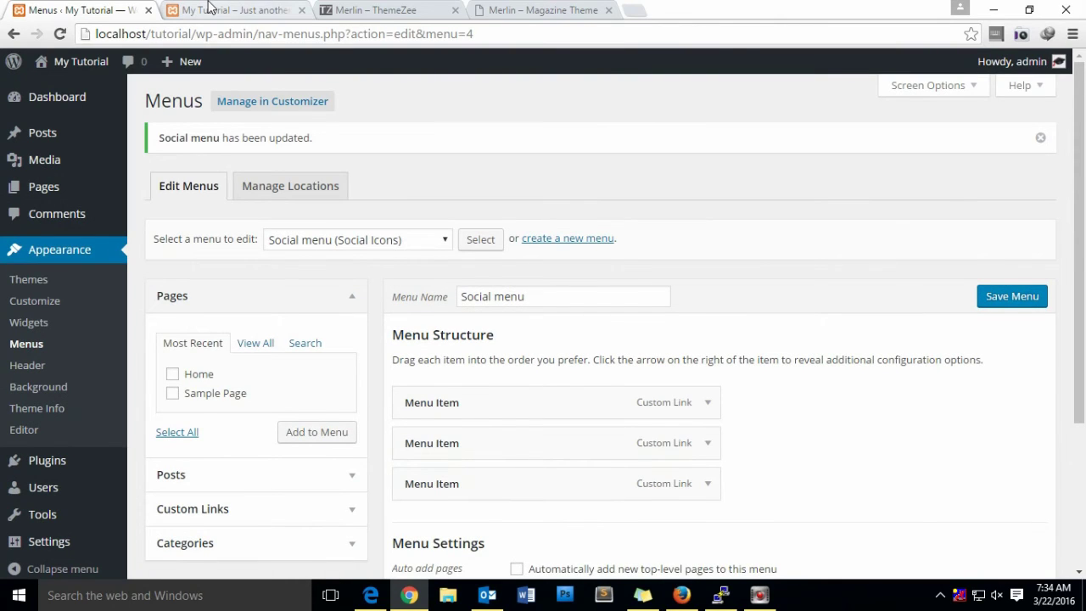
# Reload the My Tutorial front page and check its header and footer for the social icons
pyautogui.click(212, 11)
pyautogui.click(219, 36)
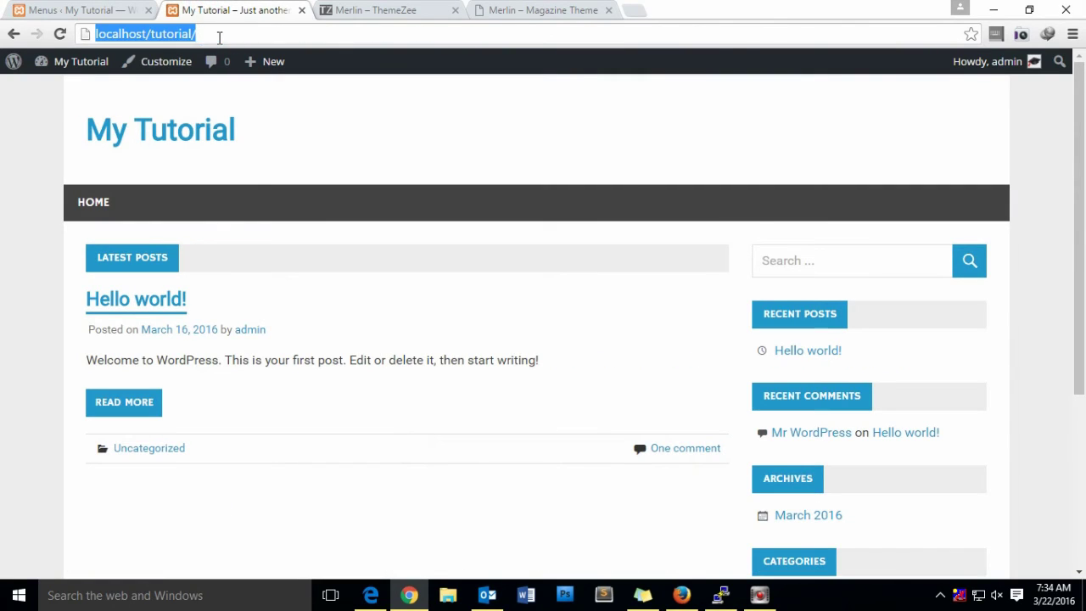
pyautogui.press('Return')
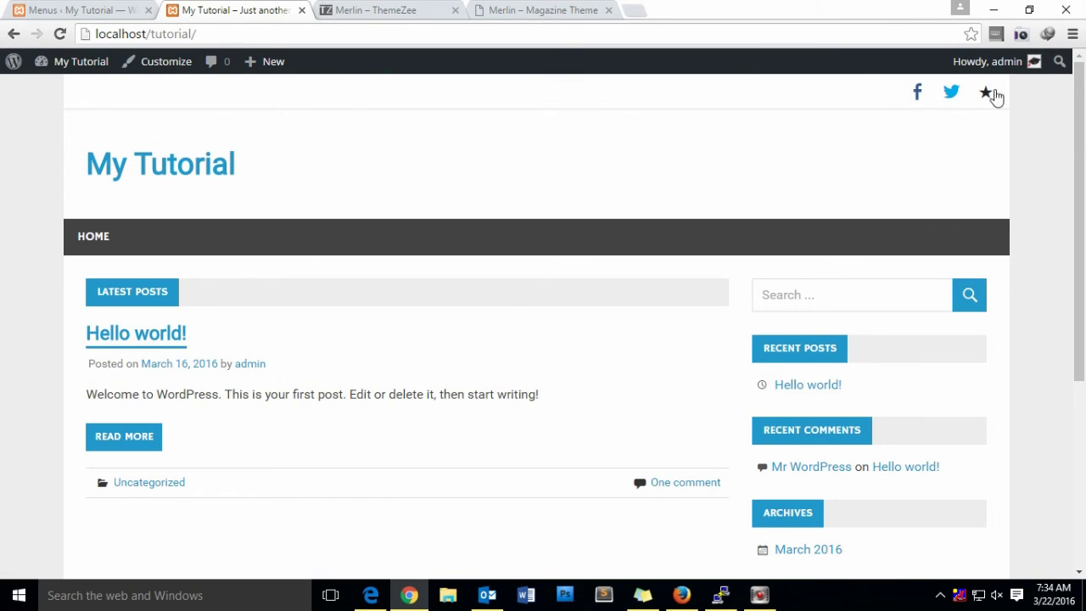
pyautogui.scroll(-4, 577, 247)
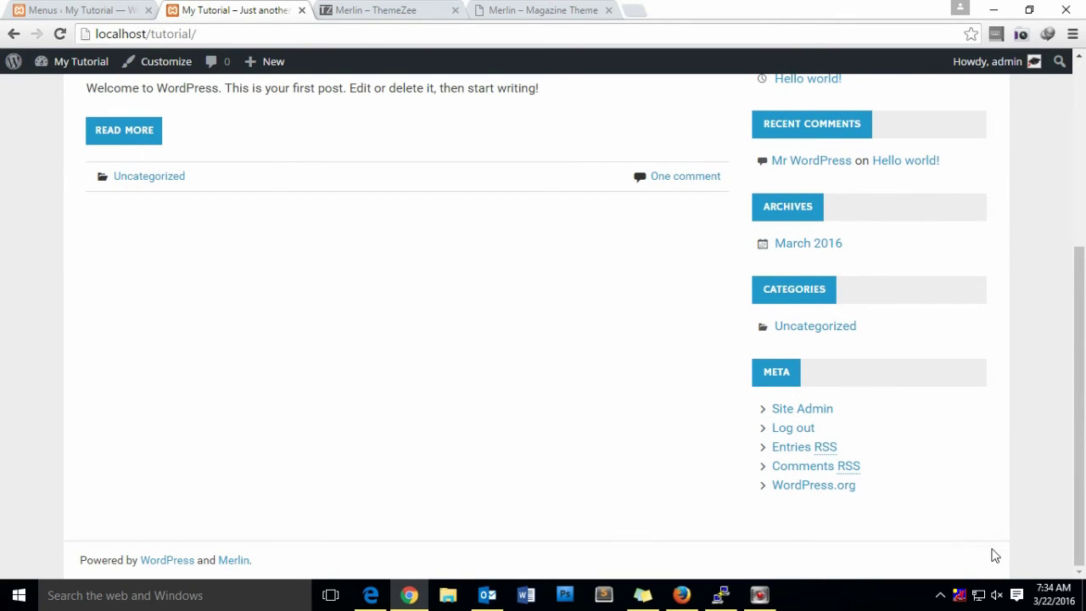
pyautogui.scroll(5, 582, 336)
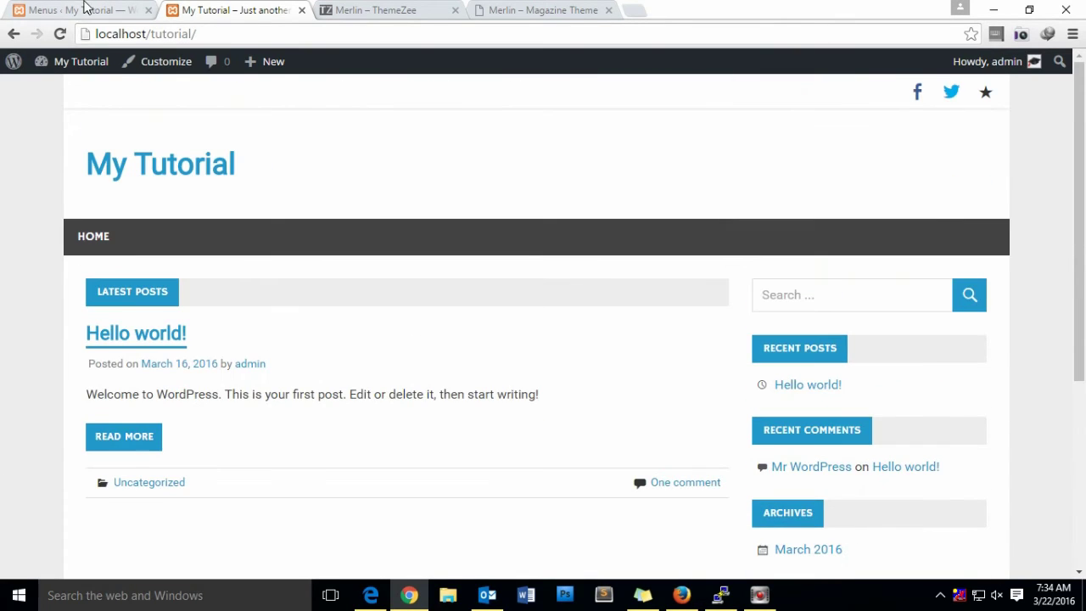
# Return to the menu editor and load the Footer Menu for editing
pyautogui.click(85, 9)
pyautogui.click(390, 238)
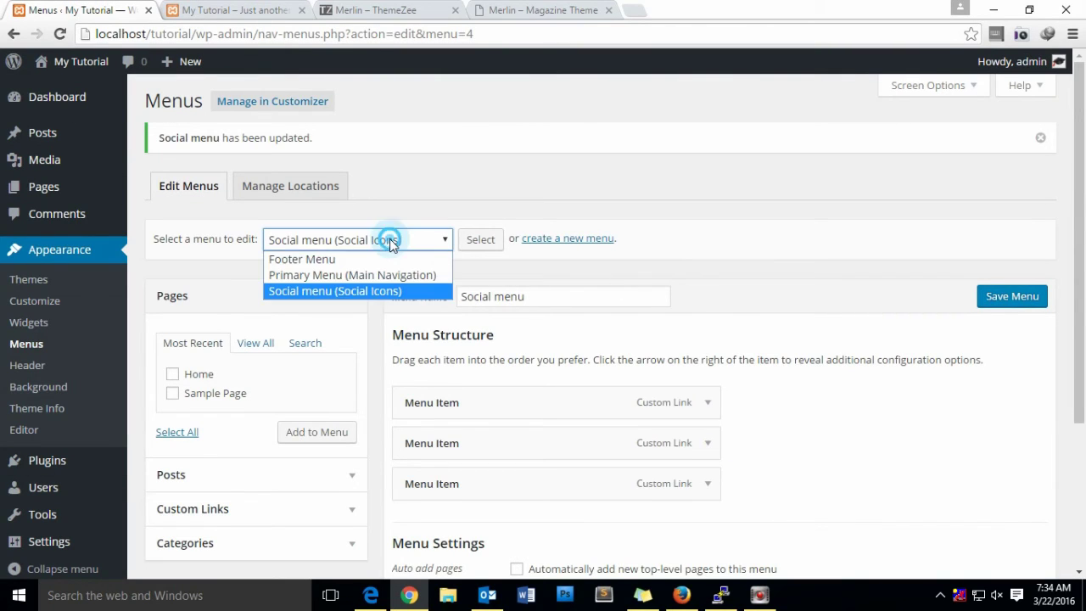
pyautogui.click(354, 260)
pyautogui.click(484, 239)
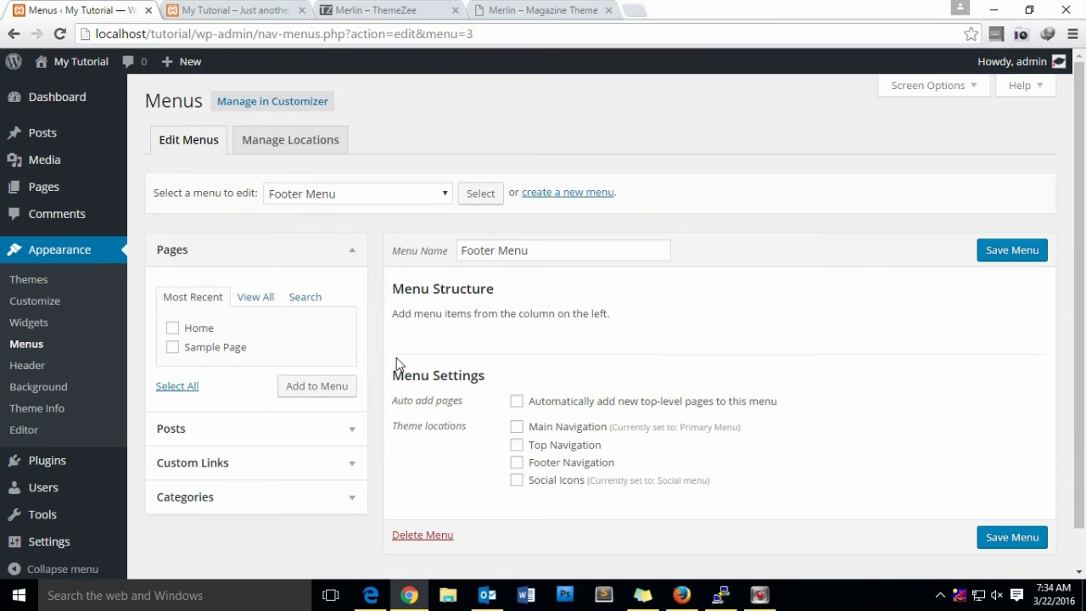
pyautogui.scroll(-1, 395, 377)
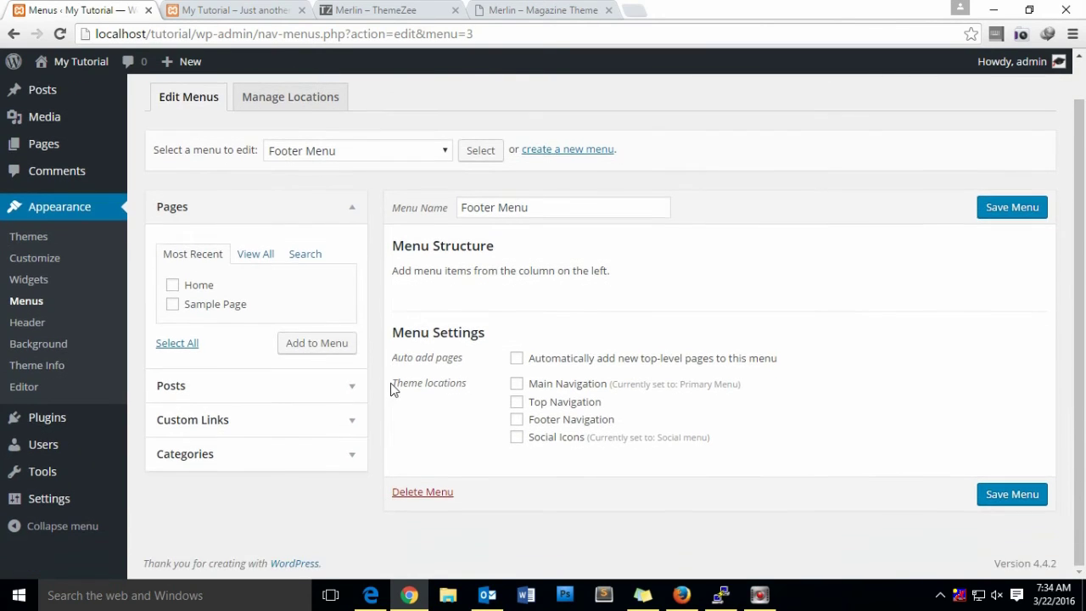
pyautogui.scroll(1, 395, 389)
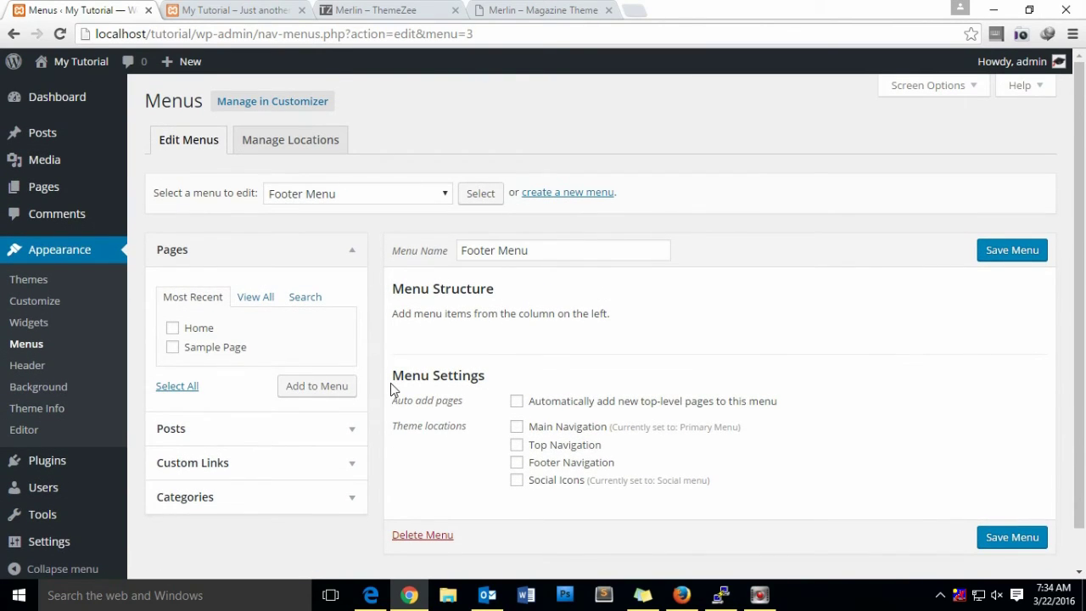
# Add the Home page to the Footer Menu and save the menu with the Footer Navigation location assigned
pyautogui.click(173, 331)
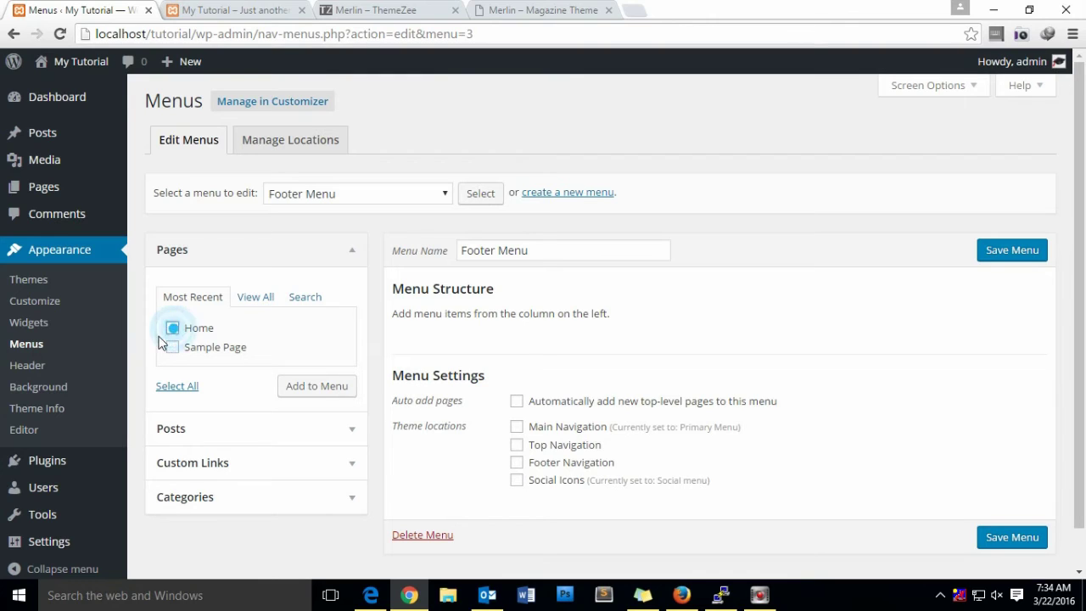
pyautogui.click(329, 390)
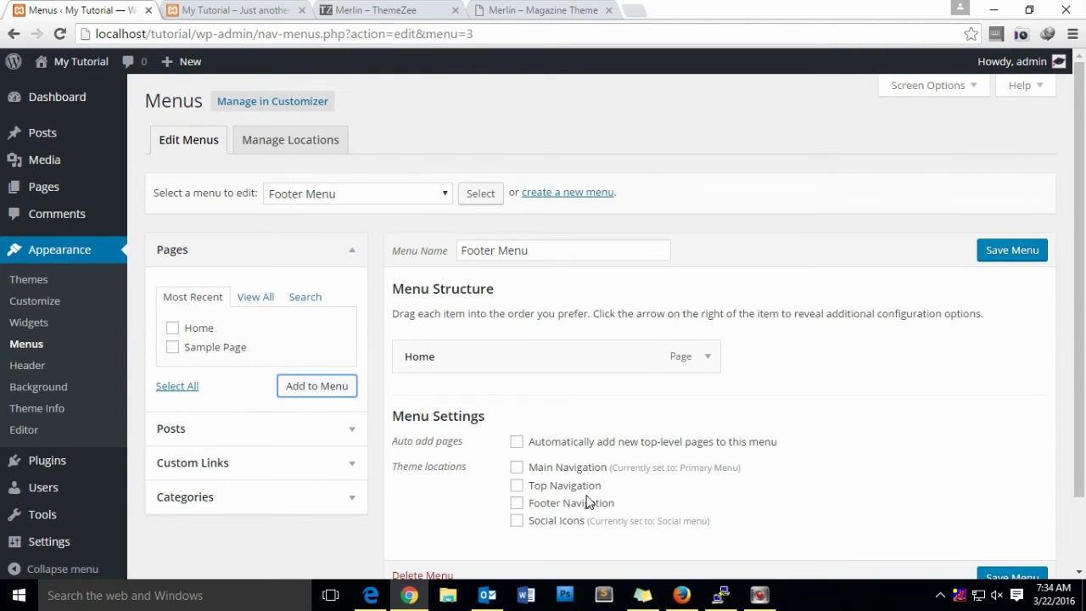
pyautogui.click(517, 504)
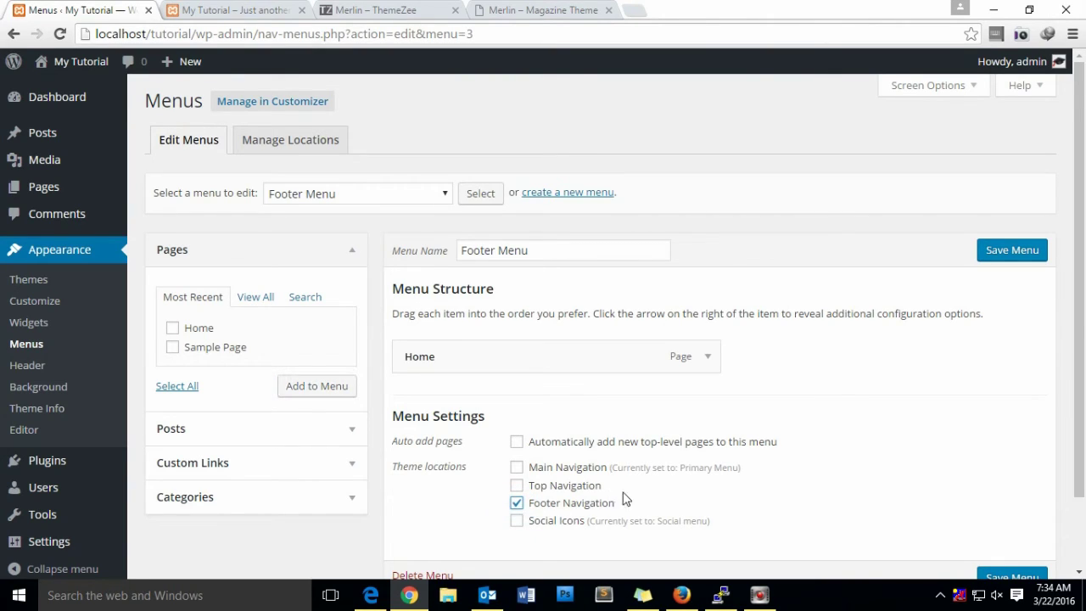
pyautogui.click(1022, 252)
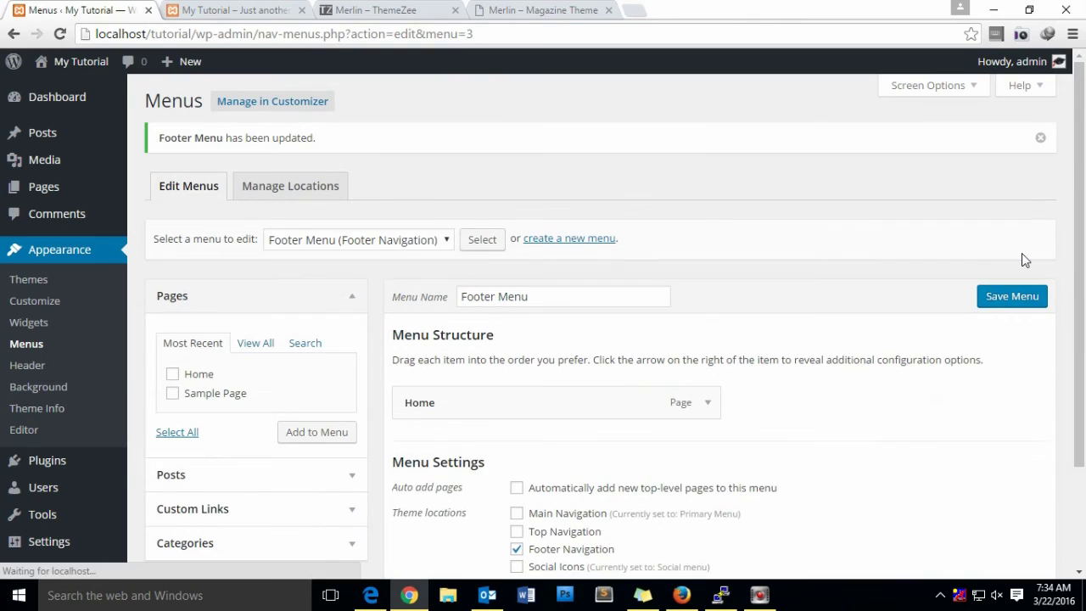
# Reload the My Tutorial front page and check its footer for the footer menu
pyautogui.click(227, 7)
pyautogui.click(226, 32)
pyautogui.press('Return')
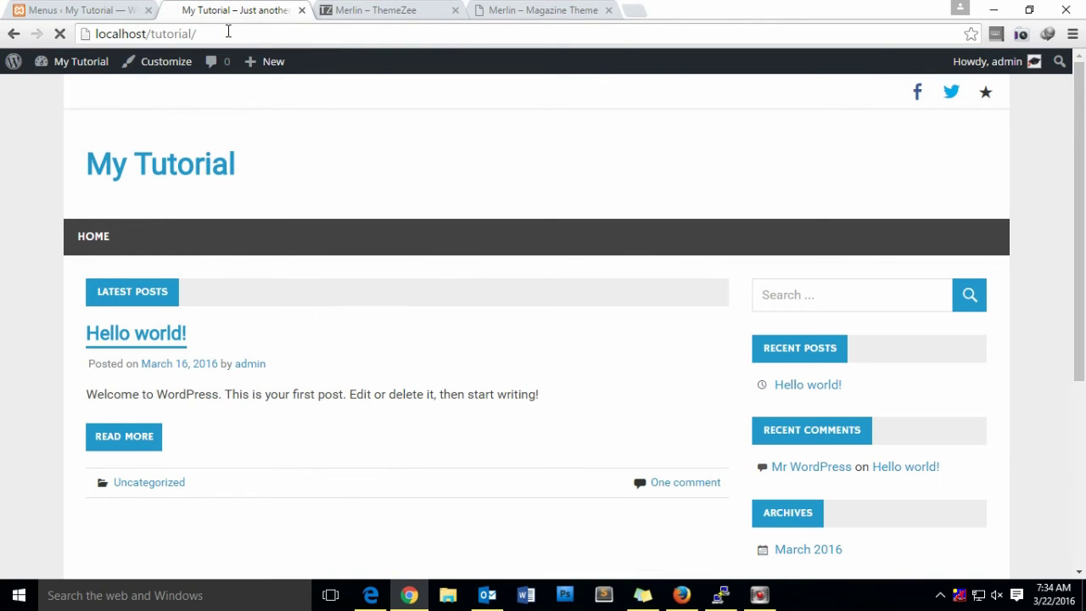
pyautogui.scroll(-4, 235, 193)
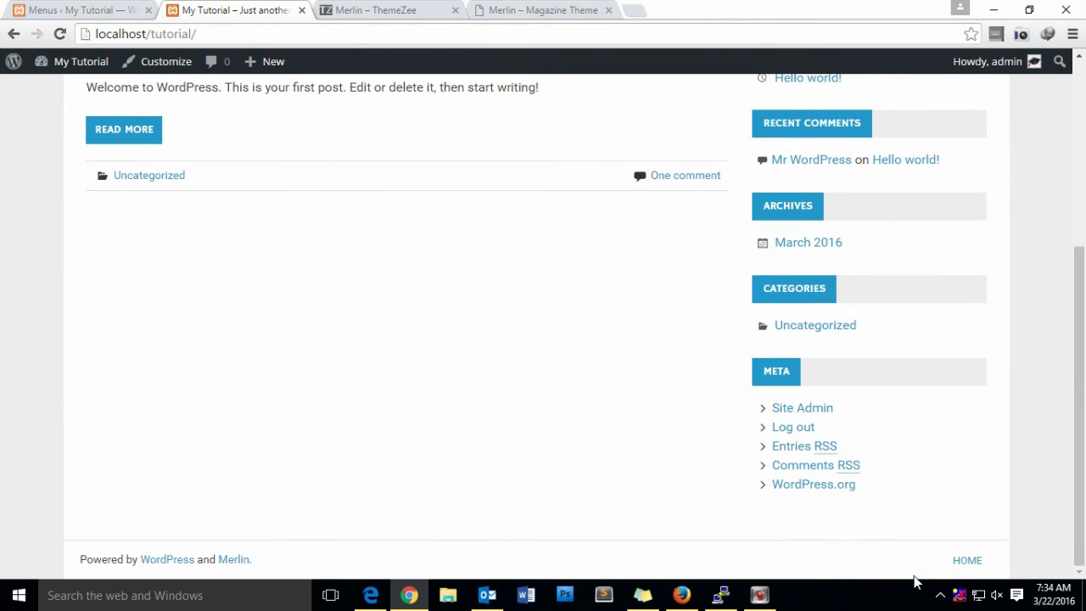
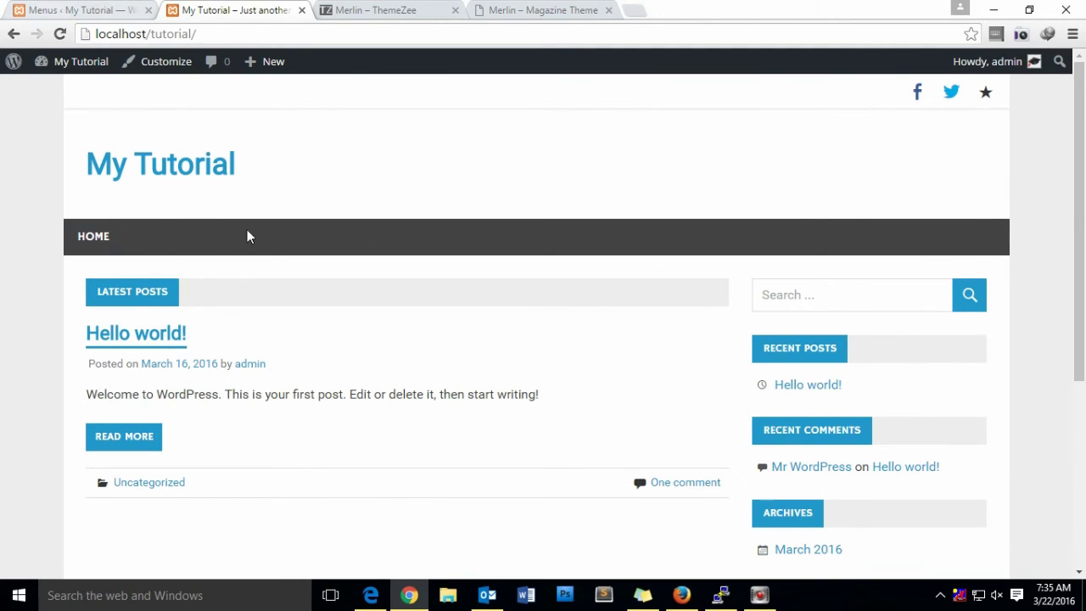
# Create a new page titled "About us" with the default template and publish it
pyautogui.click(100, 9)
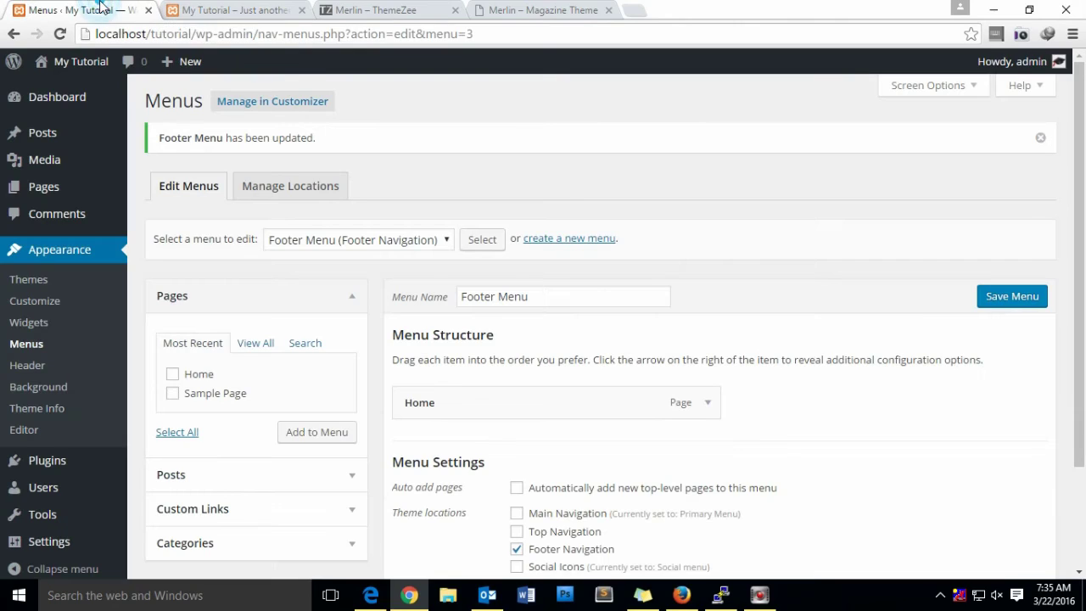
pyautogui.click(38, 346)
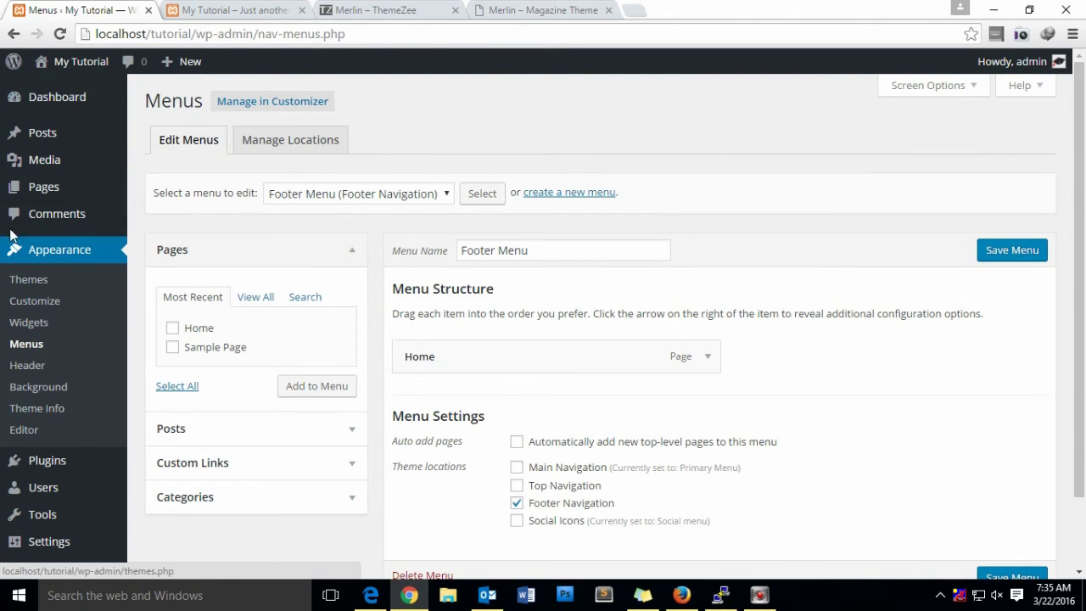
pyautogui.moveTo(60, 195)
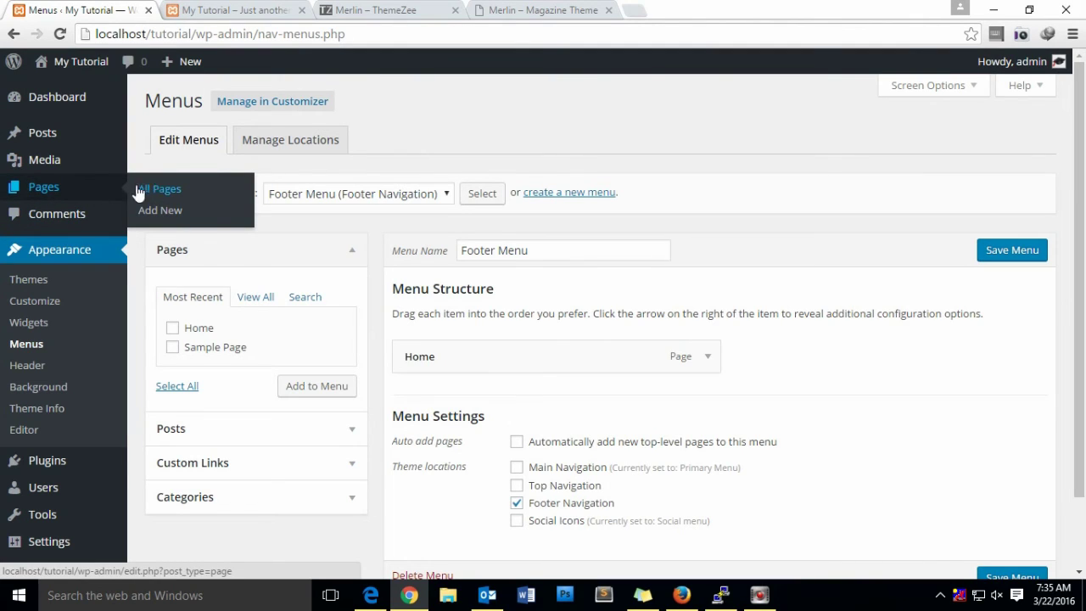
pyautogui.click(151, 210)
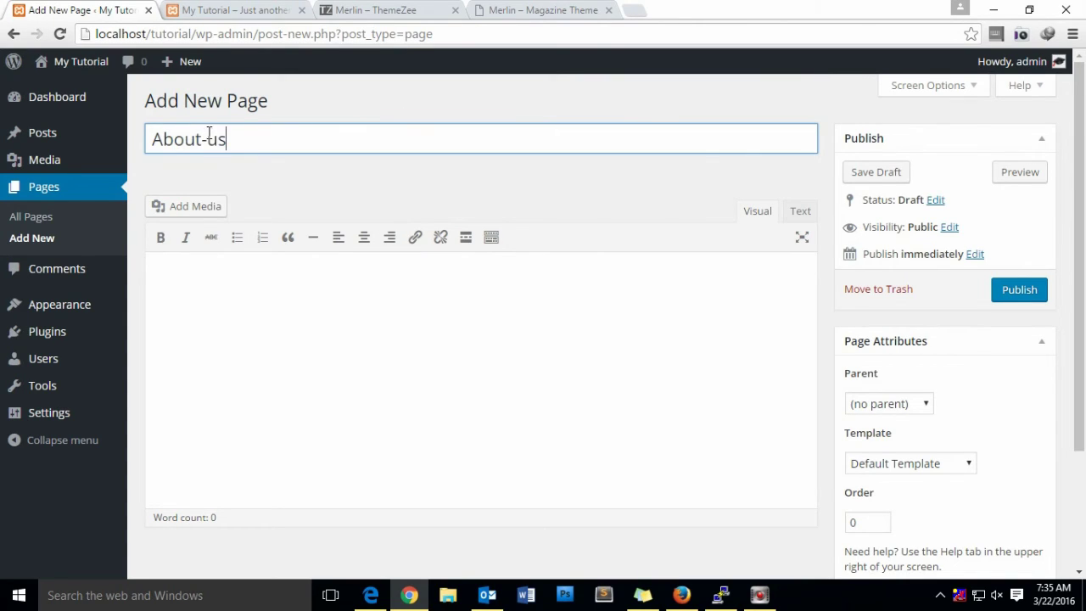
pyautogui.click(274, 146)
pyautogui.click(1025, 297)
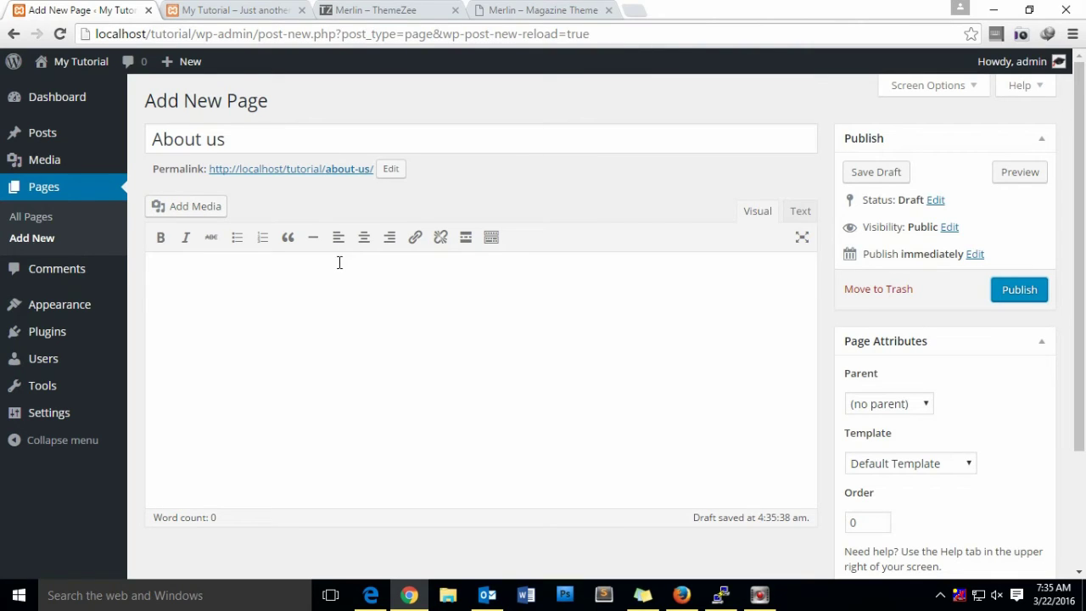
pyautogui.click(44, 243)
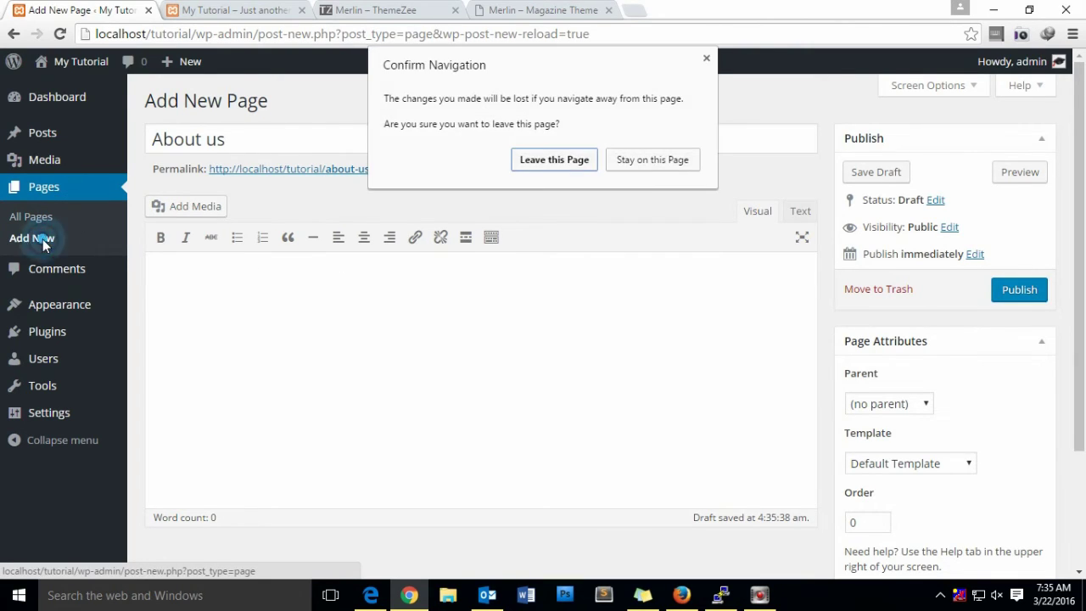
pyautogui.click(653, 161)
pyautogui.click(1014, 291)
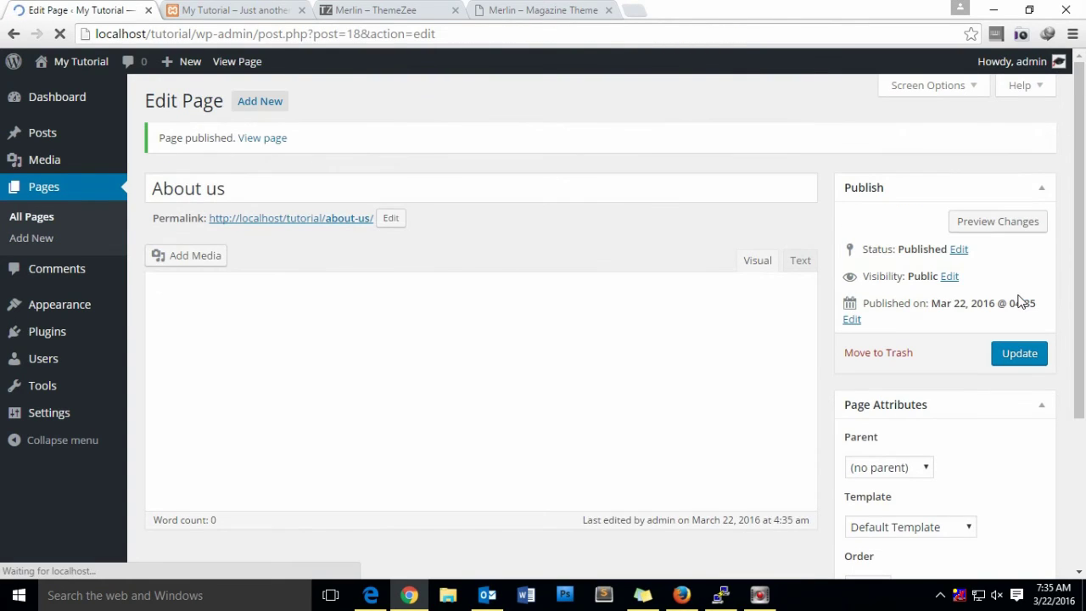
# Create another new page titled "Contact us" and publish it
pyautogui.click(260, 105)
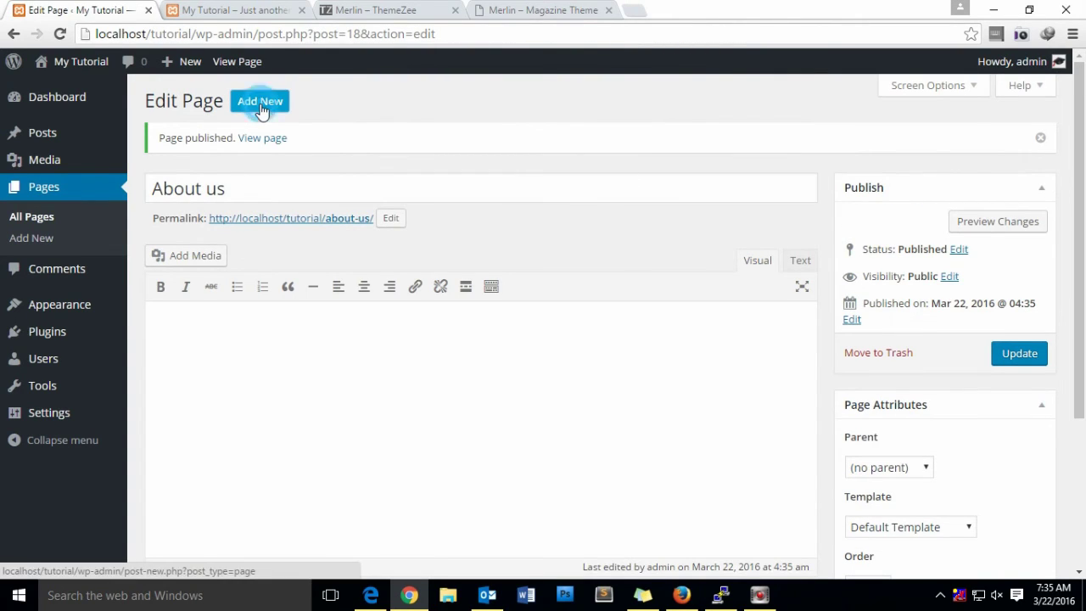
pyautogui.click(264, 142)
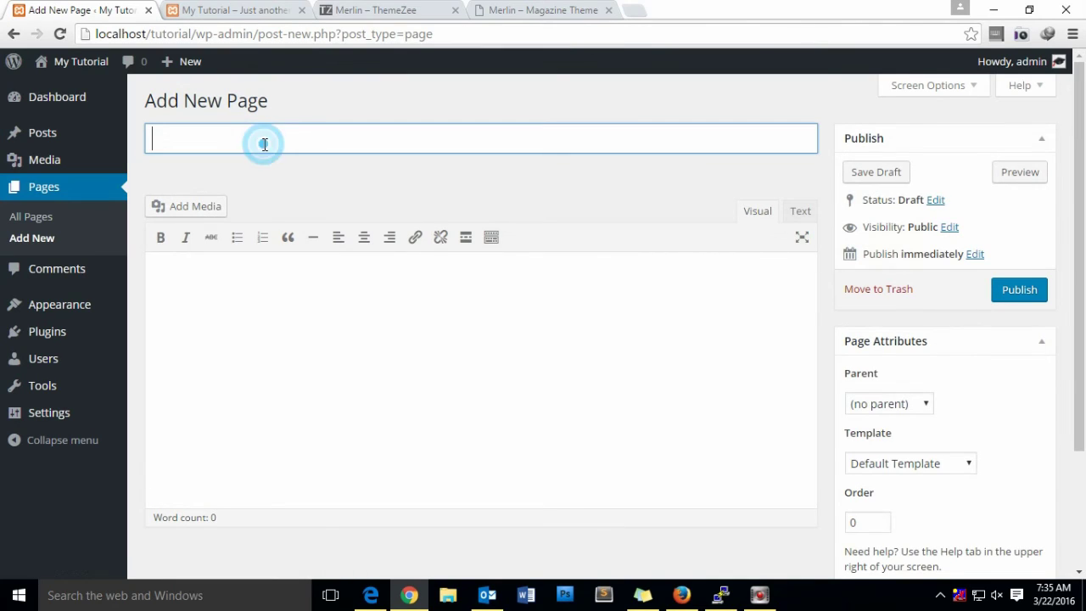
pyautogui.write('C')
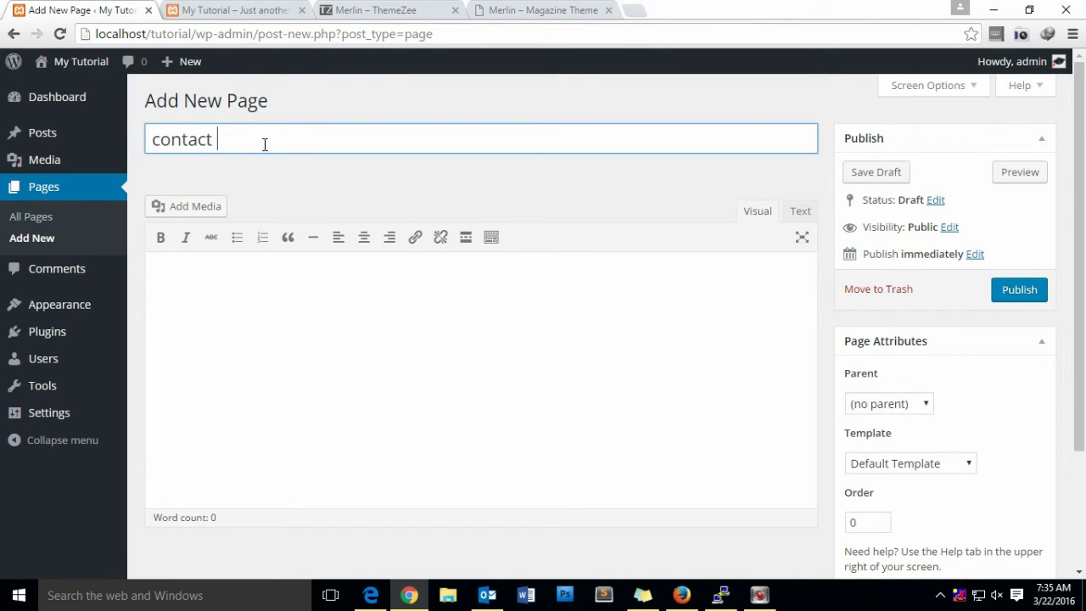
pyautogui.press('Delete')
pyautogui.write('C')
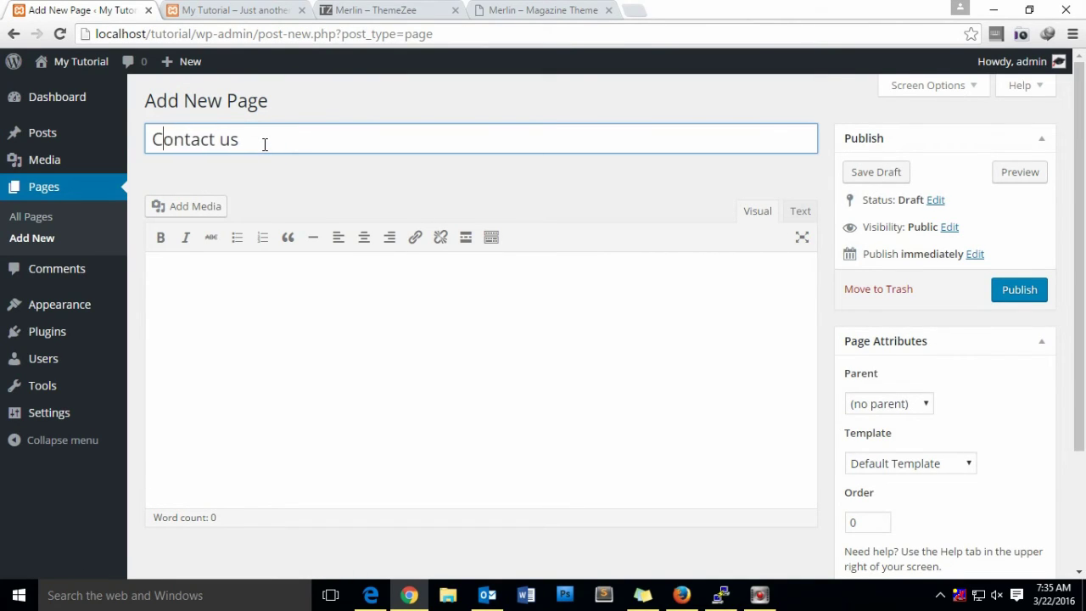
pyautogui.click(1026, 290)
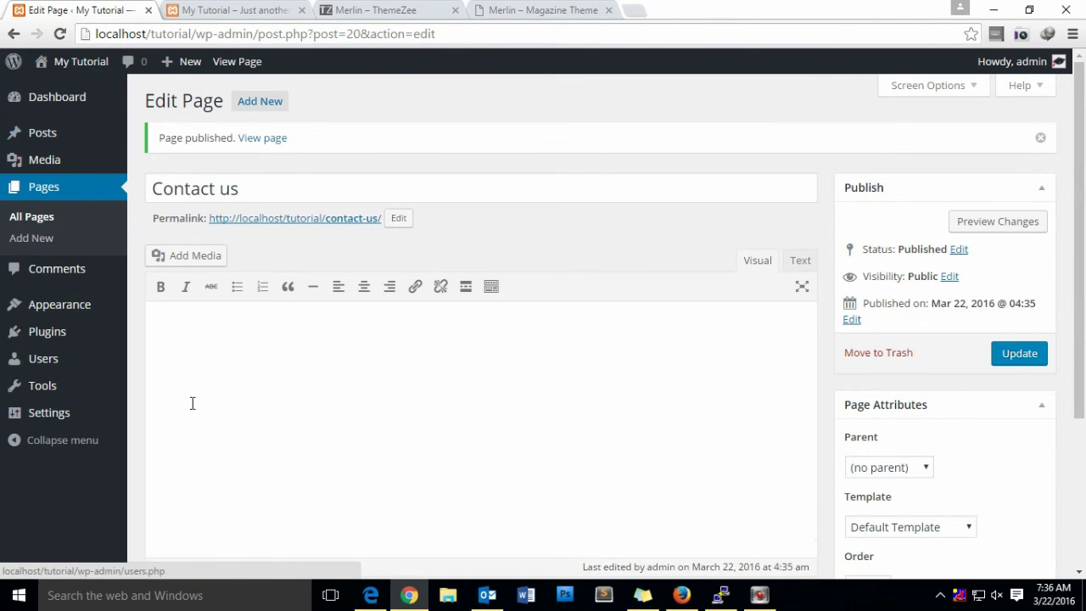
# Move the Sample Page to the trash from the list of all pages
pyautogui.click(35, 217)
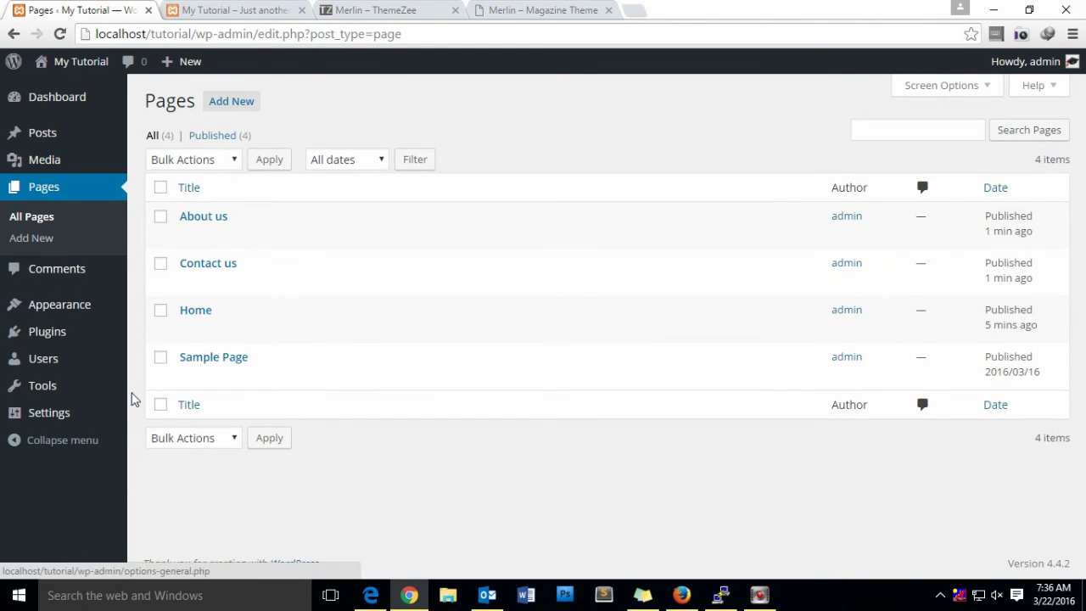
pyautogui.click(161, 359)
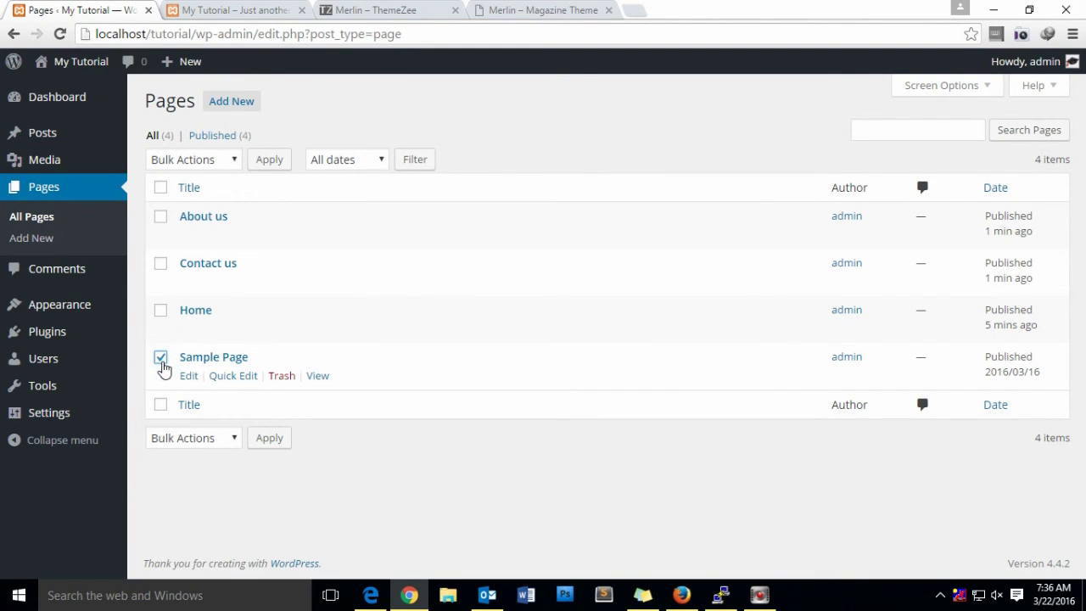
pyautogui.click(281, 379)
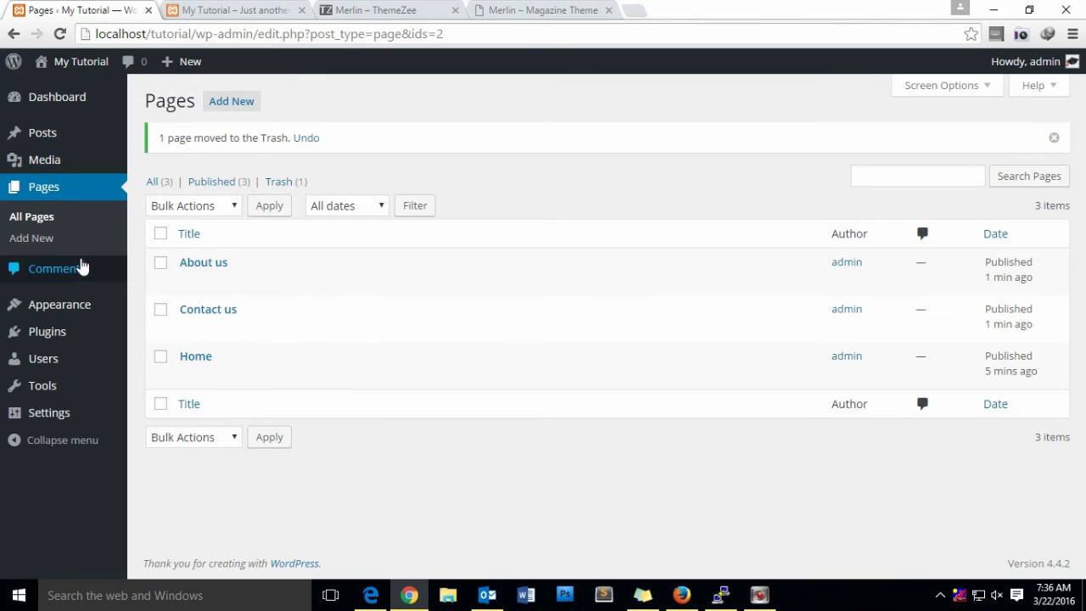
# Reload the My Tutorial front page and check which pages its main navigation bar lists
pyautogui.click(208, 10)
pyautogui.click(179, 34)
pyautogui.press('Return')
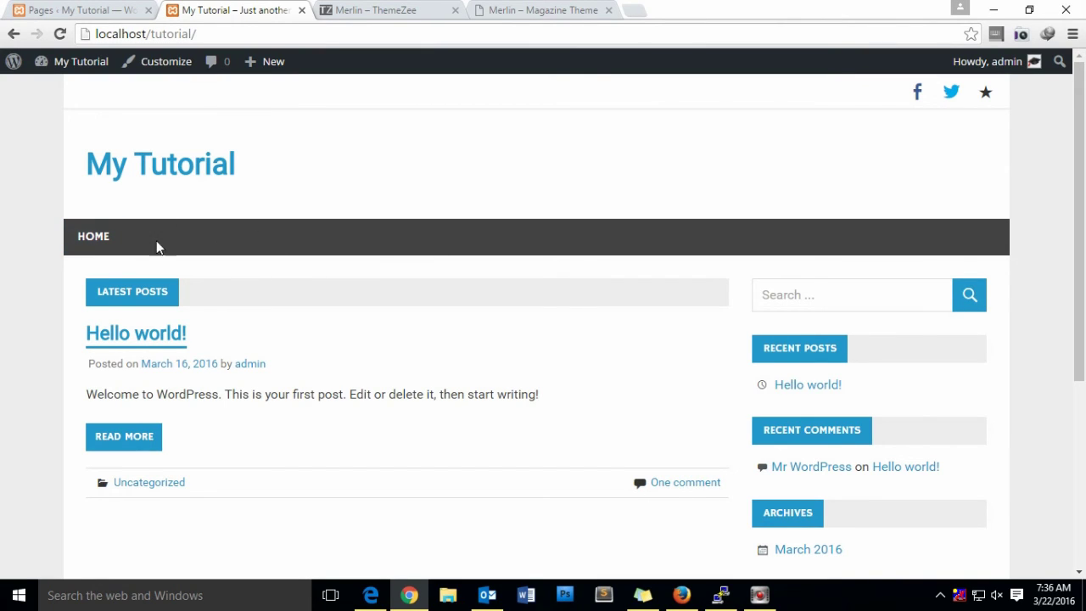
# Go back to the site's menu settings and load the Primary Menu for editing
pyautogui.click(110, 10)
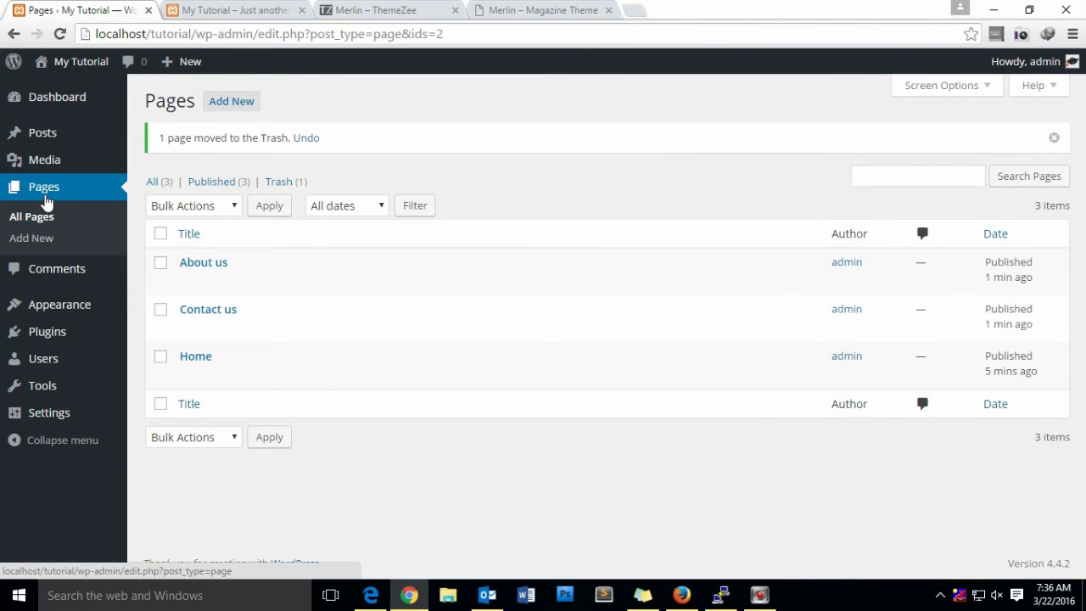
pyautogui.moveTo(69, 312)
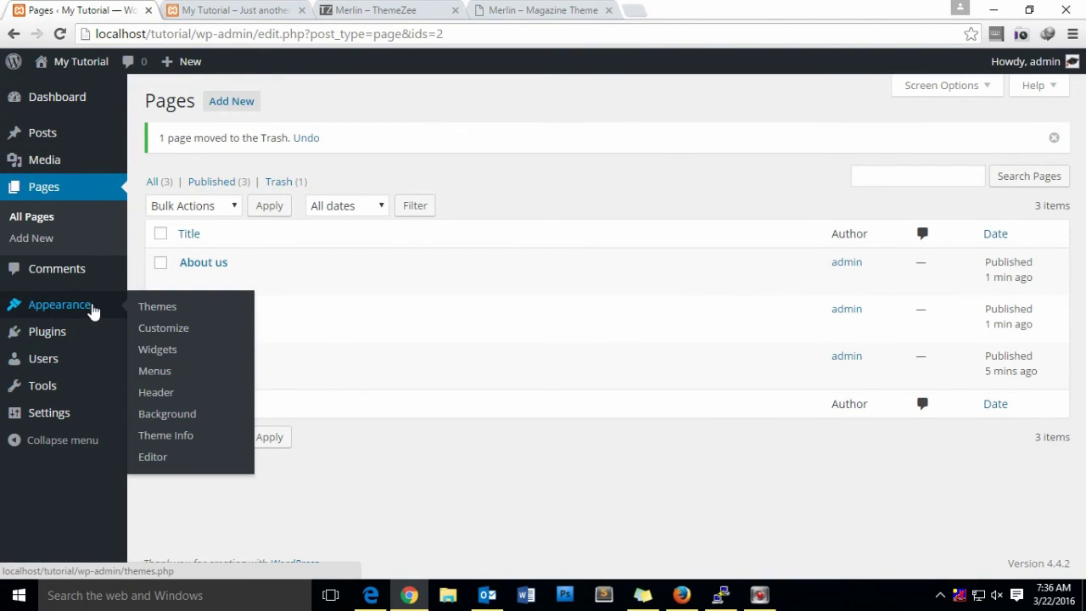
pyautogui.click(155, 371)
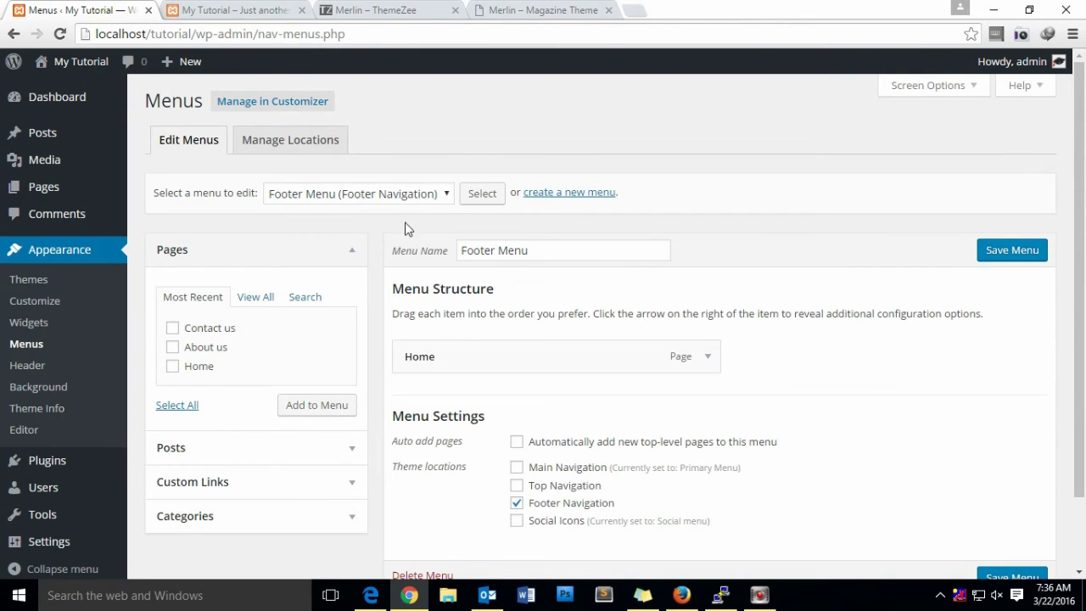
pyautogui.click(368, 195)
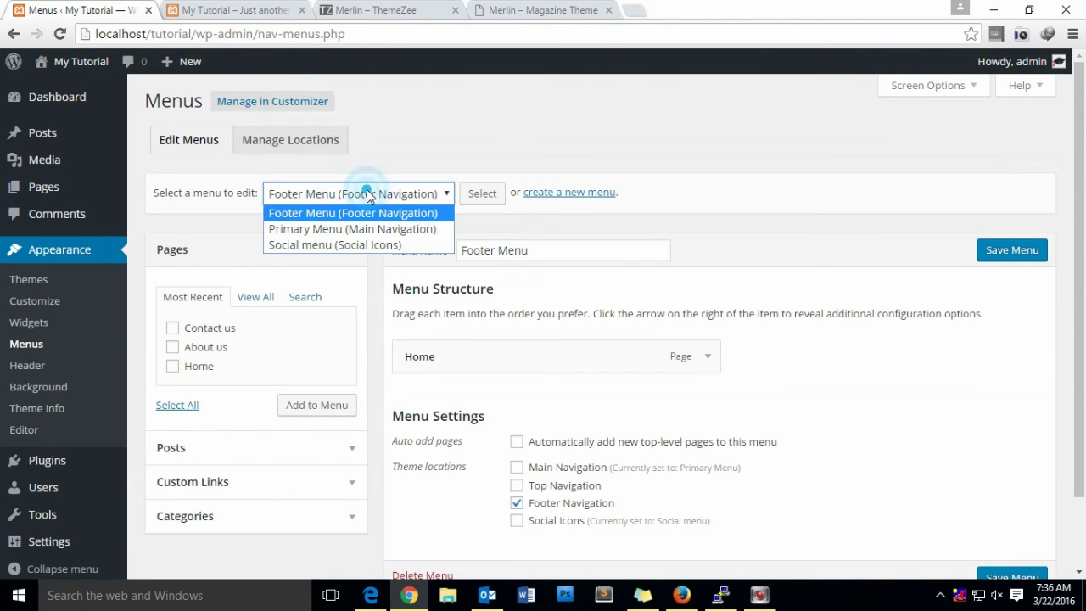
pyautogui.click(302, 230)
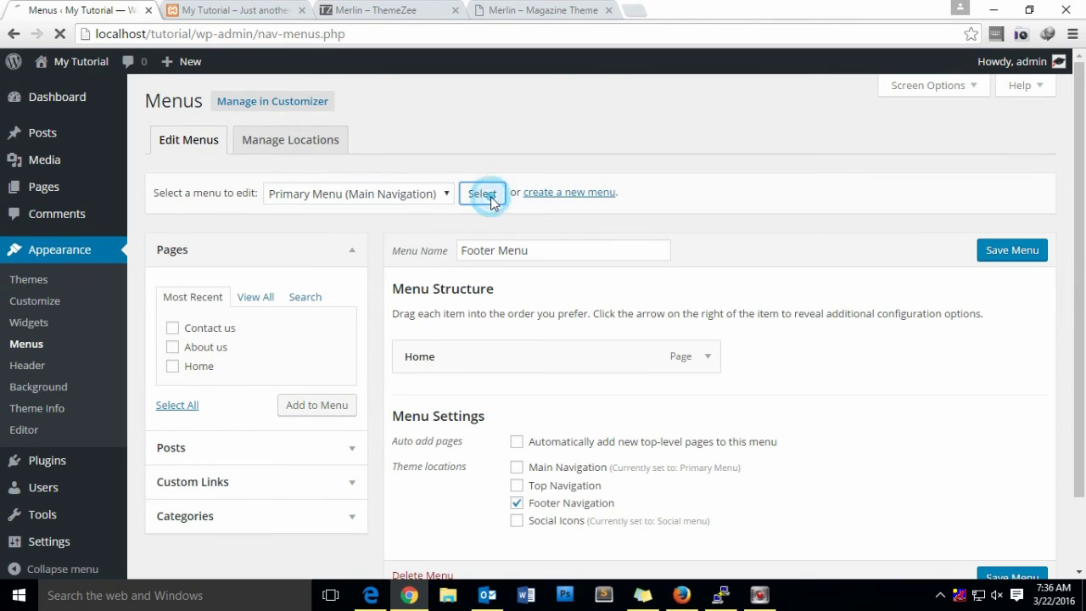
pyautogui.click(490, 196)
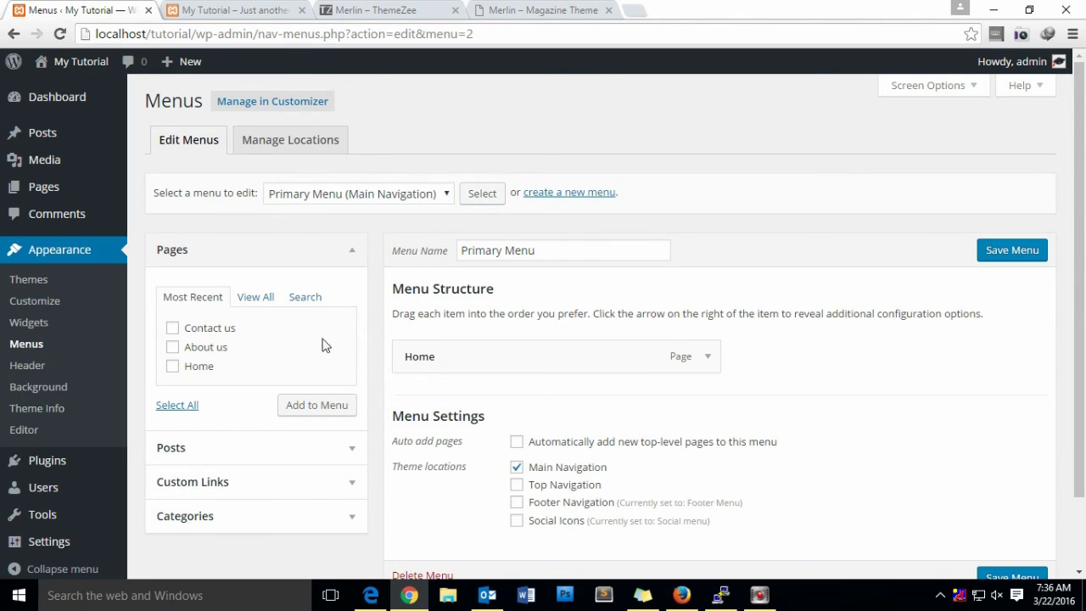
# Add the Contact us and About us pages to the Primary Menu
pyautogui.click(173, 347)
pyautogui.click(173, 331)
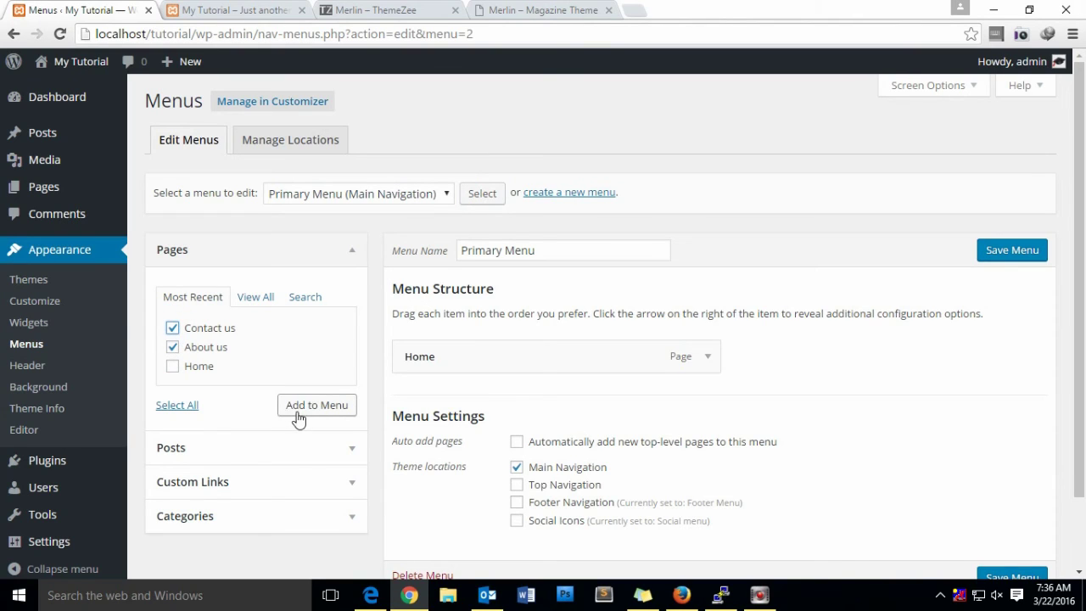
pyautogui.click(329, 413)
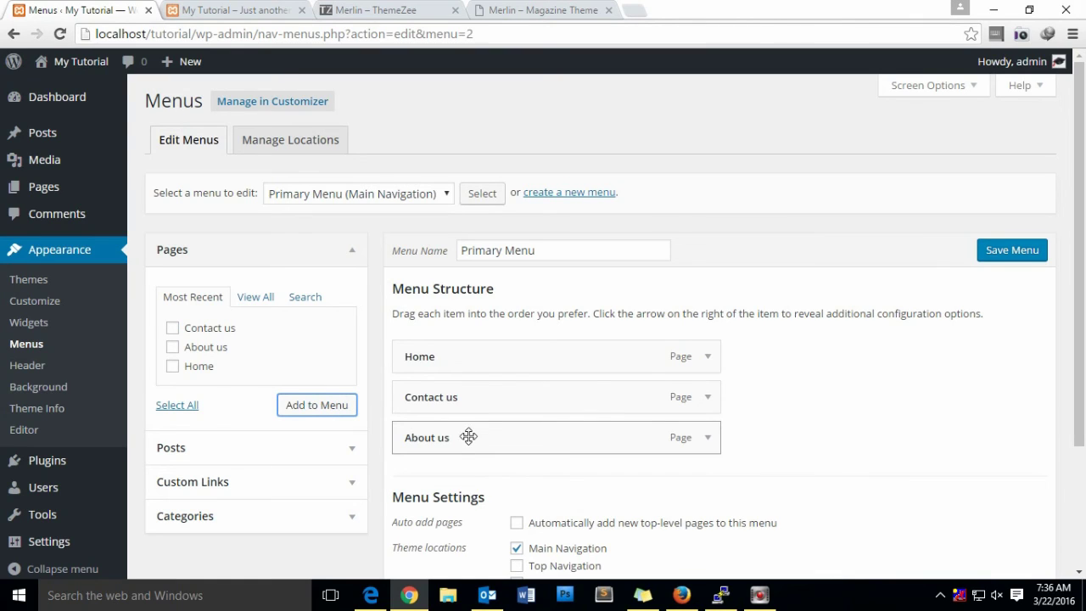
# Move About us above Contact us in the Primary Menu, nest Contact us under it as a sub item, and save the menu
pyautogui.moveTo(459, 441); pyautogui.dragTo(451, 399)
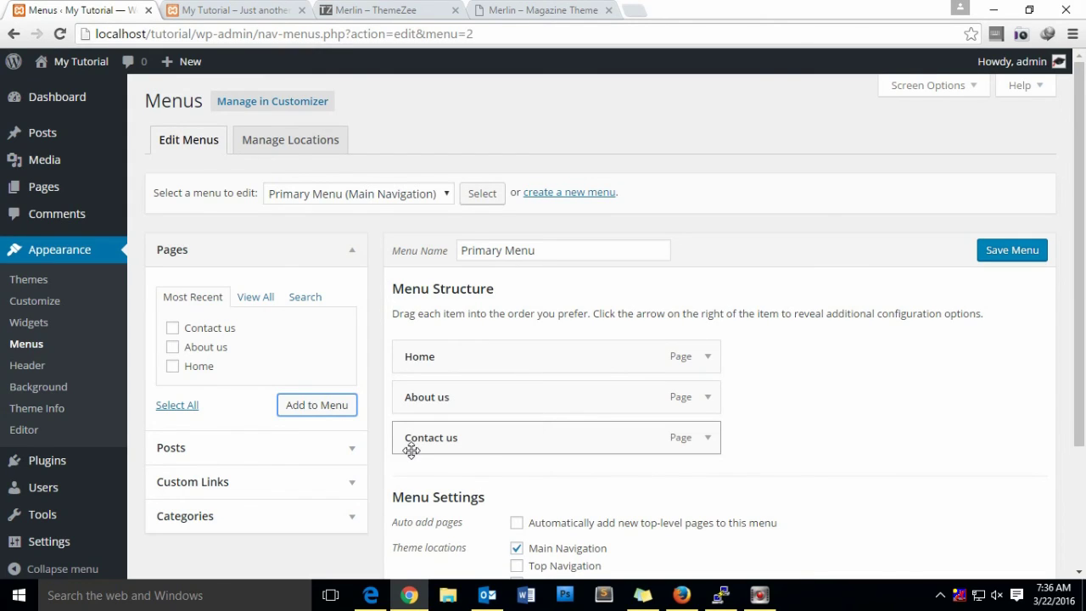
pyautogui.click(829, 452)
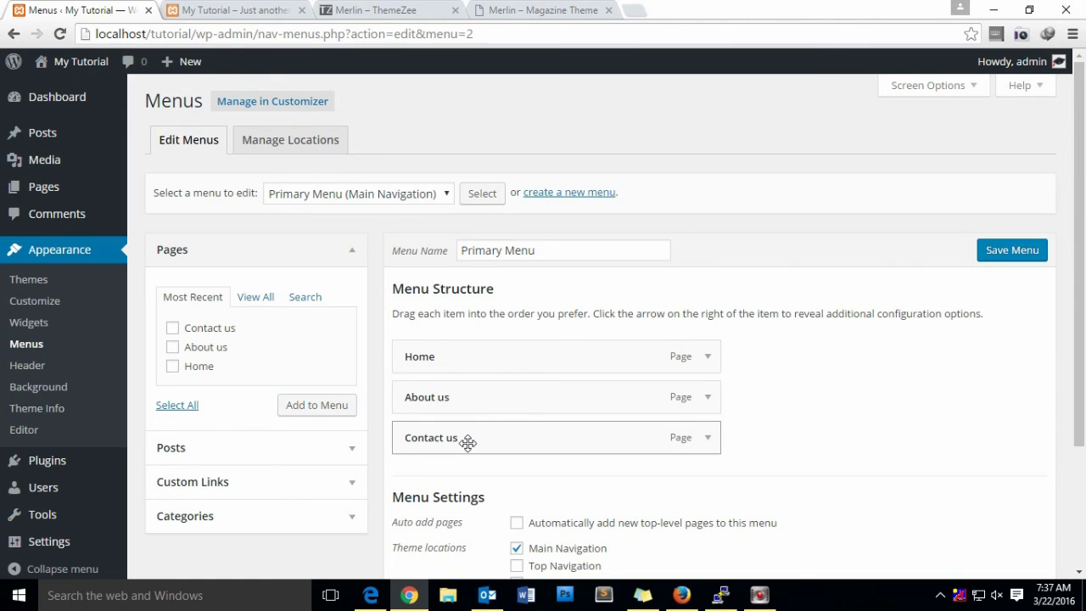
pyautogui.moveTo(413, 439); pyautogui.dragTo(441, 444)
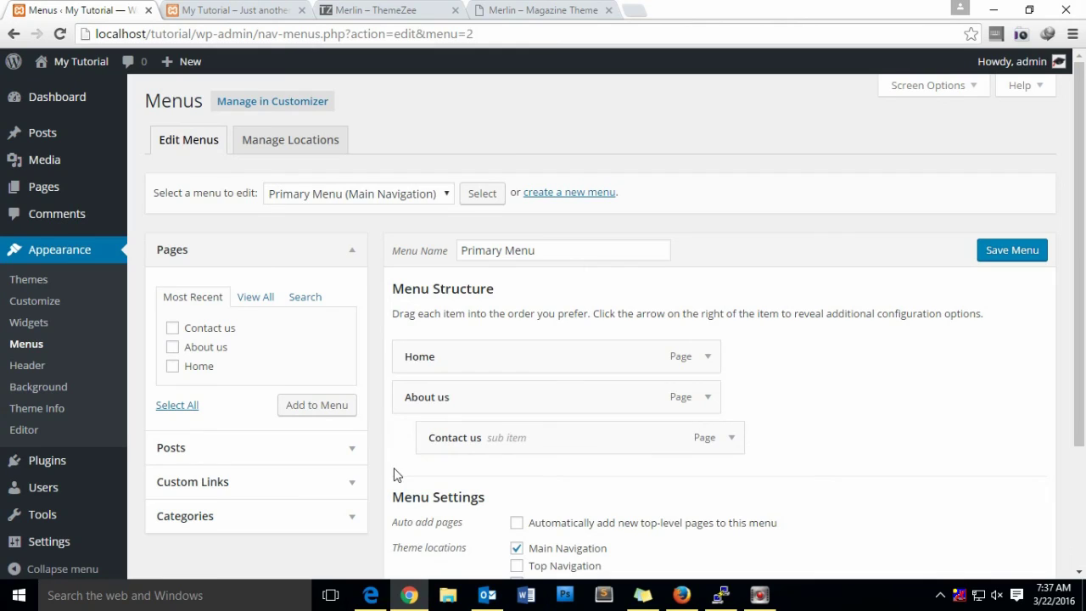
pyautogui.click(1028, 253)
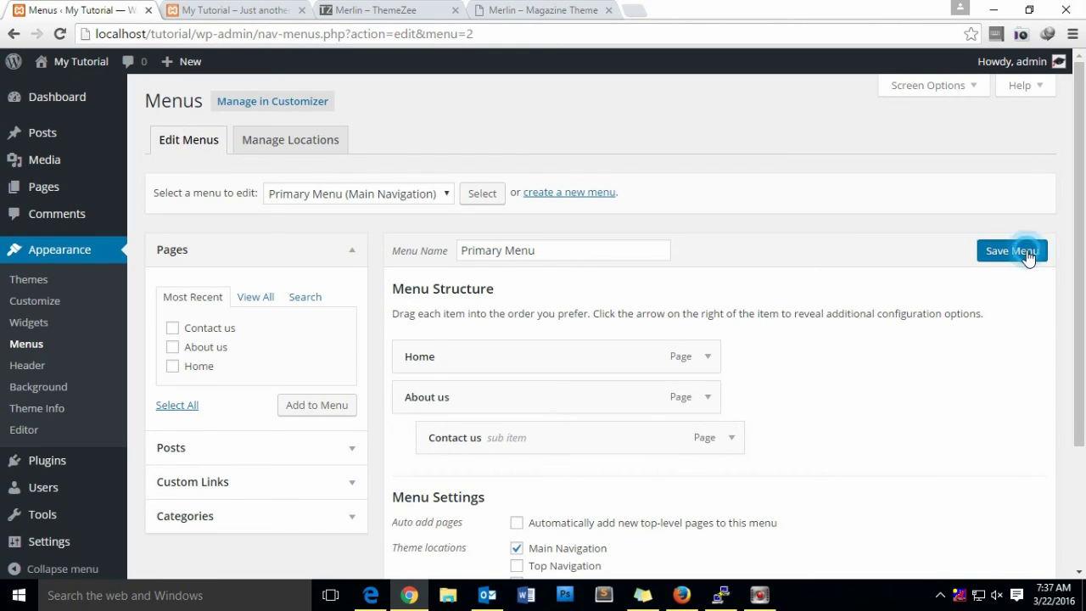
# Reload the My Tutorial front page and check the submenu under About us in its main navigation
pyautogui.click(180, 7)
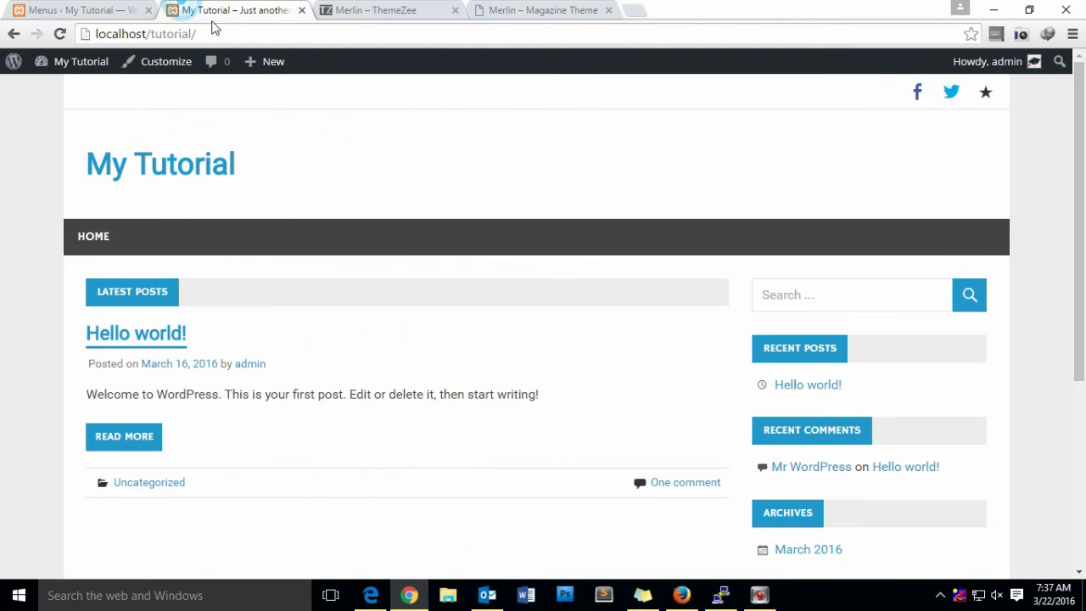
pyautogui.click(214, 36)
pyautogui.click(215, 38)
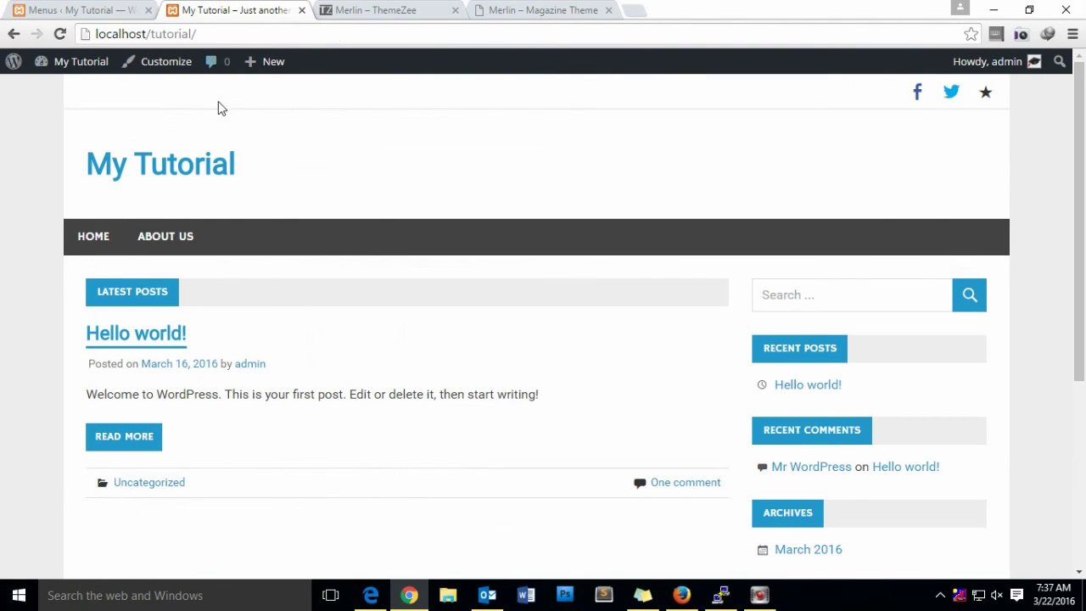
pyautogui.moveTo(159, 244)
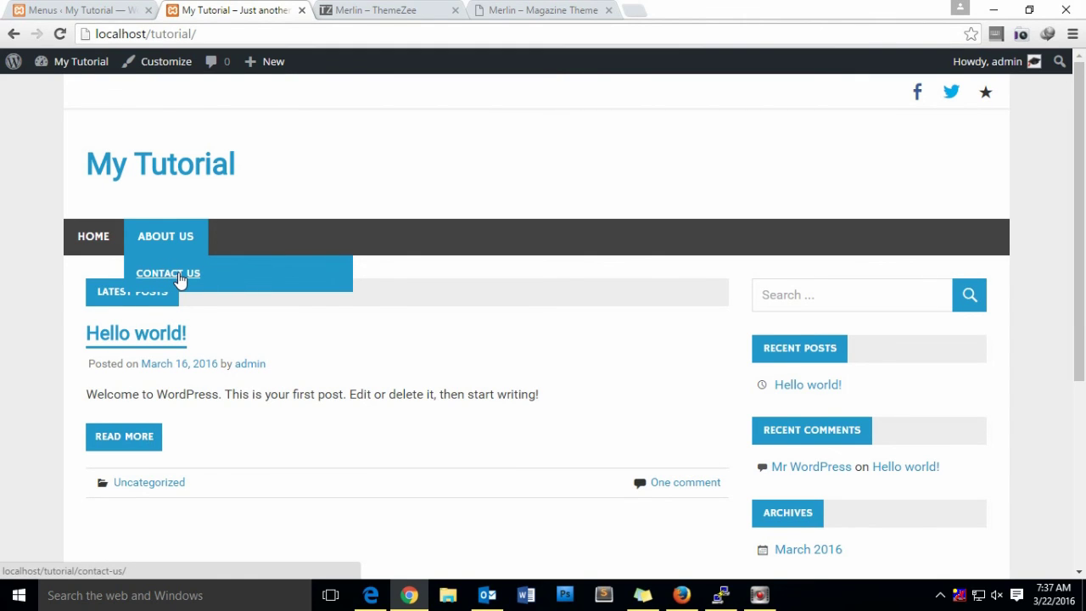
# Go back to the menu settings, return Contact us to the top level after About us, and save the Primary Menu
pyautogui.click(85, 10)
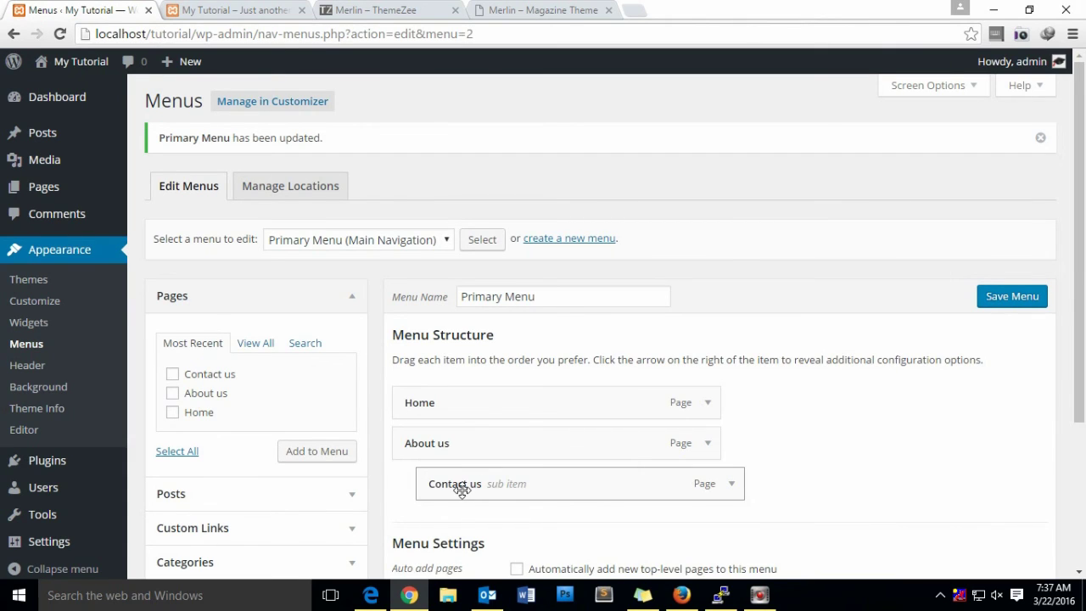
pyautogui.moveTo(459, 490); pyautogui.dragTo(434, 484)
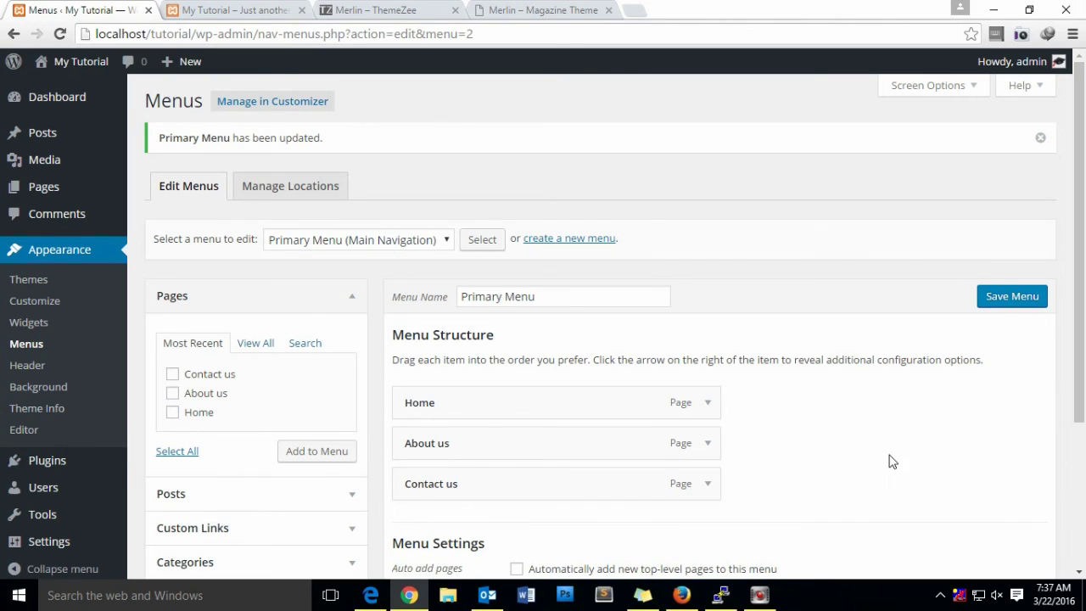
pyautogui.click(1021, 297)
# Reload the My Tutorial front page and test the Home, About us and Contact us links in its main navigation
pyautogui.click(242, 10)
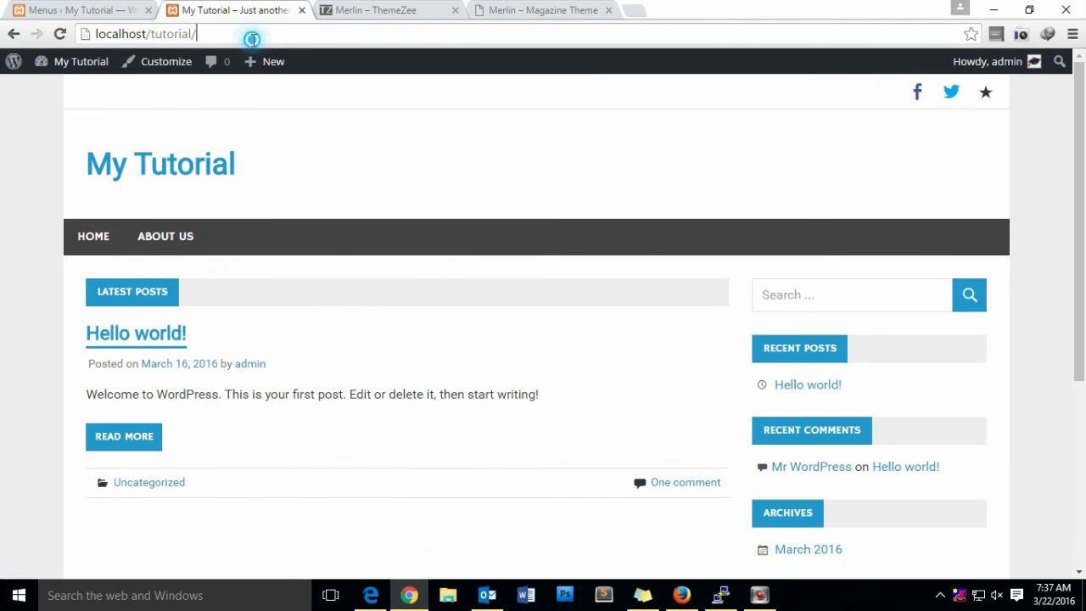
pyautogui.click(253, 36)
pyautogui.press('Return')
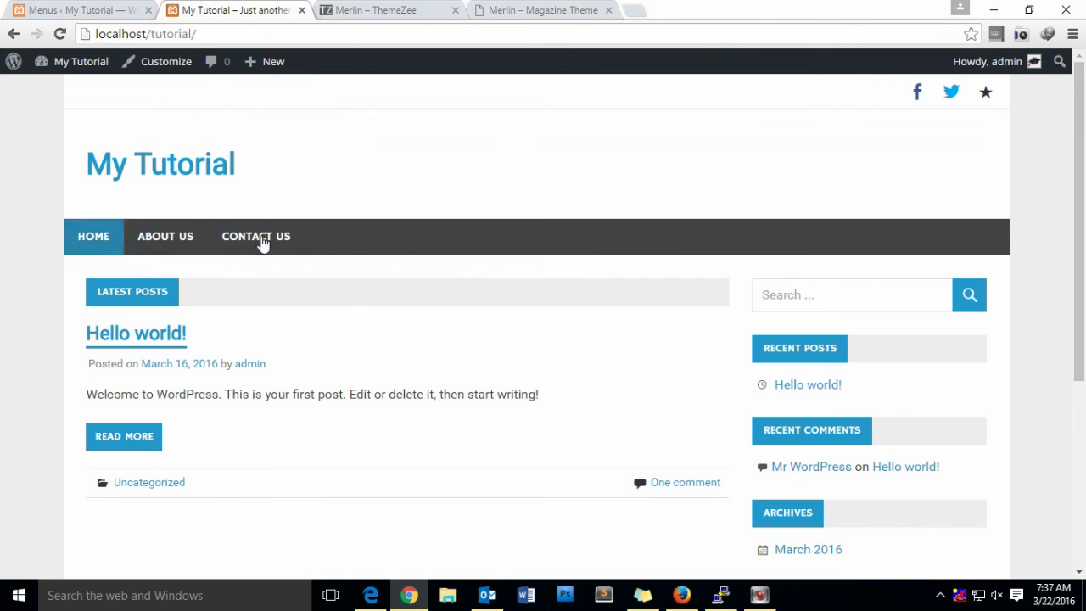
pyautogui.click(177, 248)
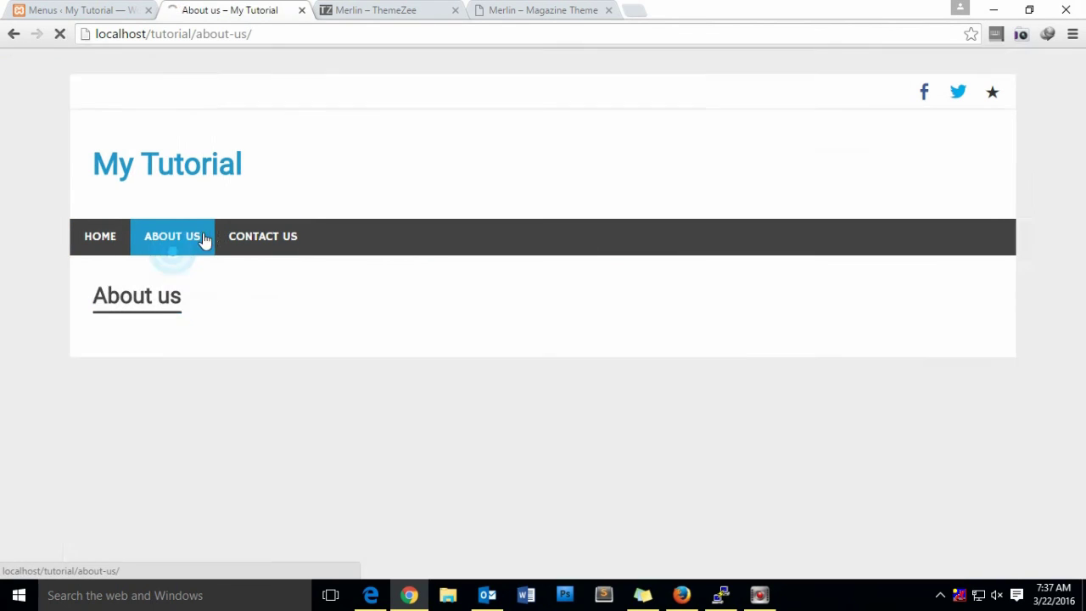
pyautogui.click(289, 234)
pyautogui.click(162, 247)
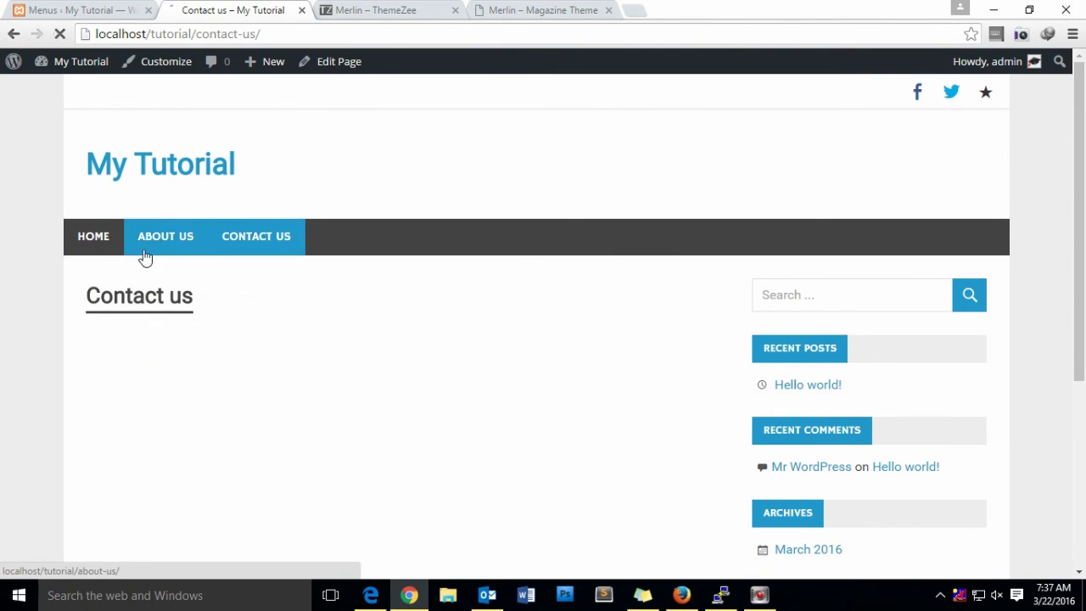
pyautogui.click(93, 245)
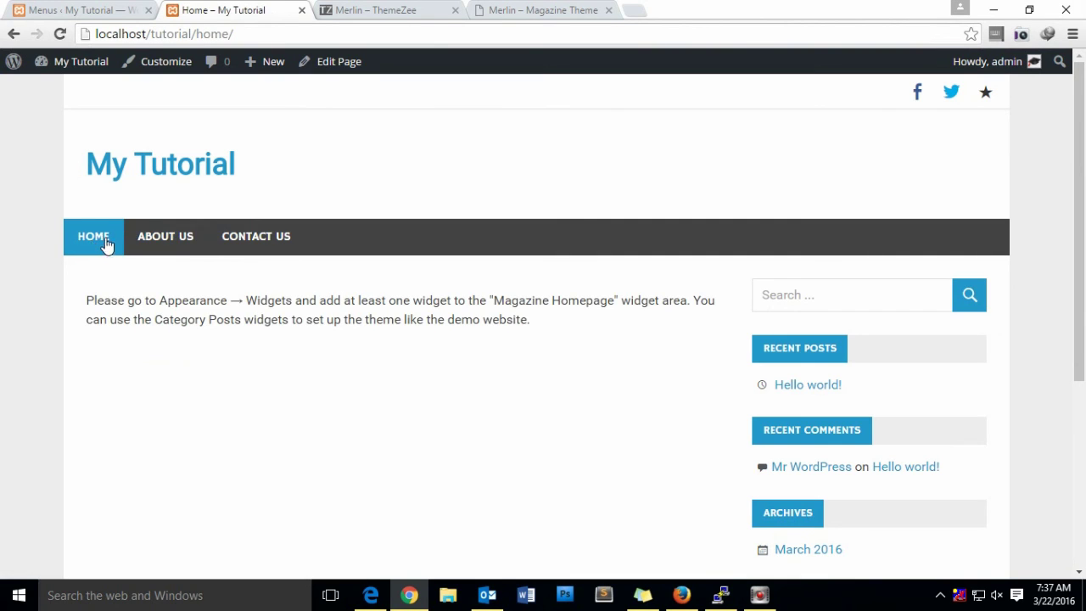
pyautogui.click(166, 238)
pyautogui.click(251, 238)
pyautogui.click(100, 237)
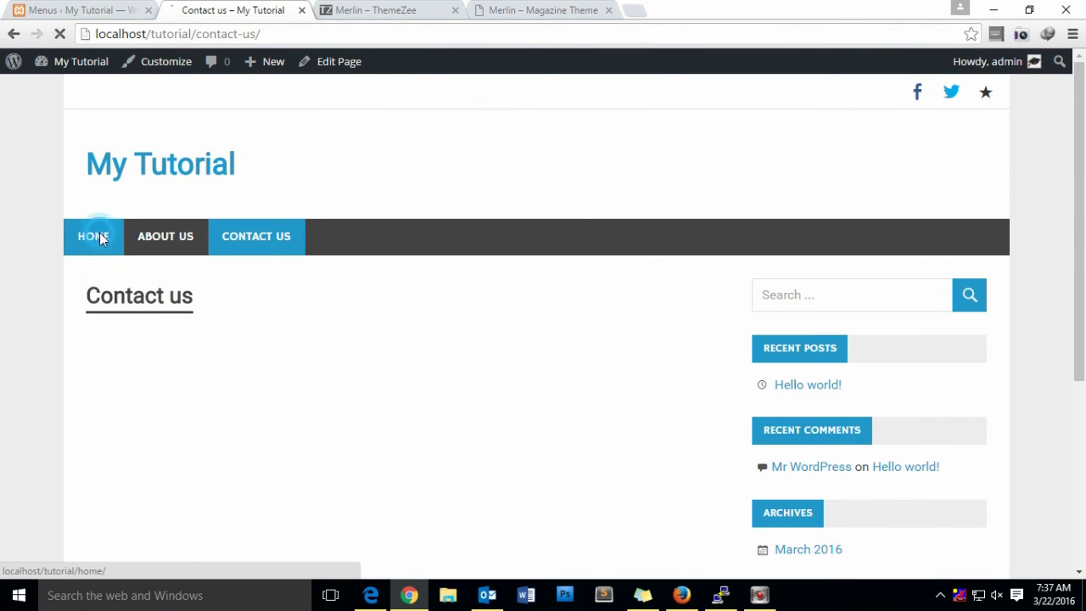
# Examine the Home page down to its footer, reviewing the widgets listed in its sidebar
pyautogui.scroll(-3, 199, 386)
pyautogui.scroll(-1, 200, 392)
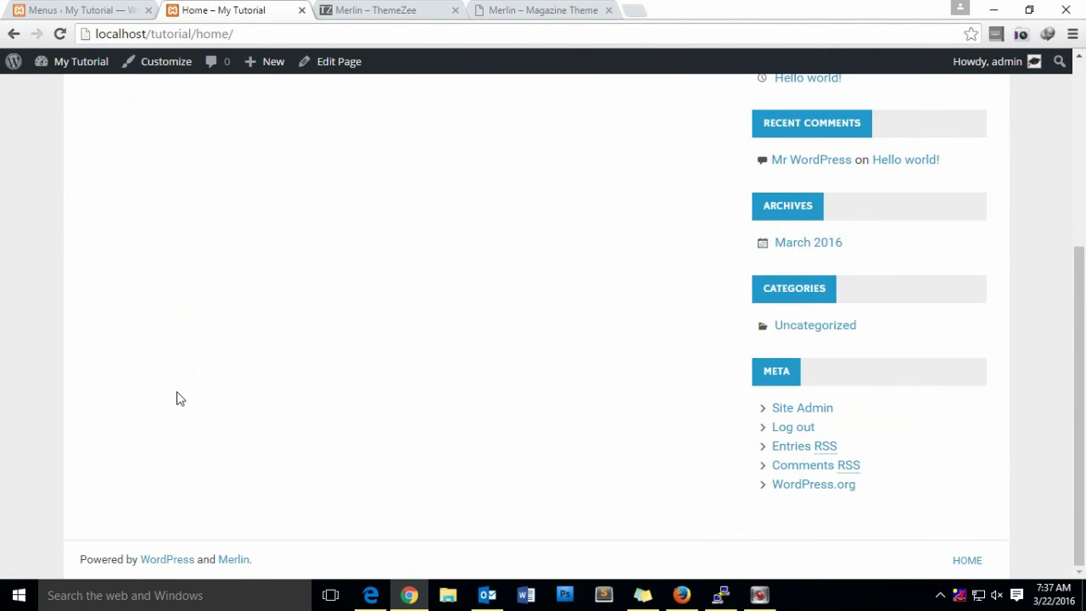
pyautogui.scroll(4, 177, 395)
pyautogui.scroll(-3, 174, 458)
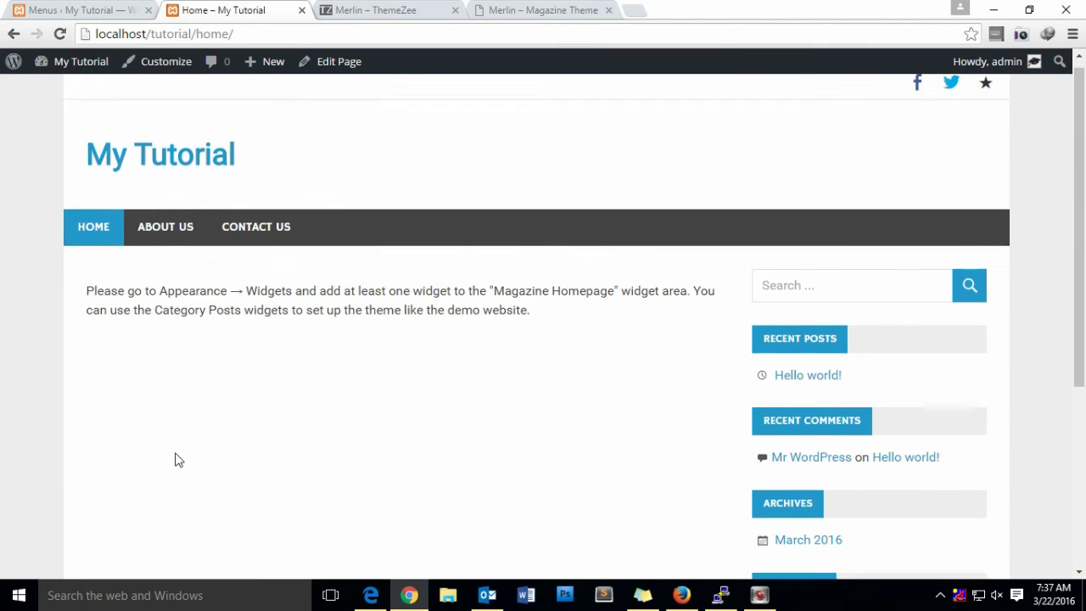
pyautogui.scroll(-1, 897, 500)
pyautogui.scroll(4, 897, 509)
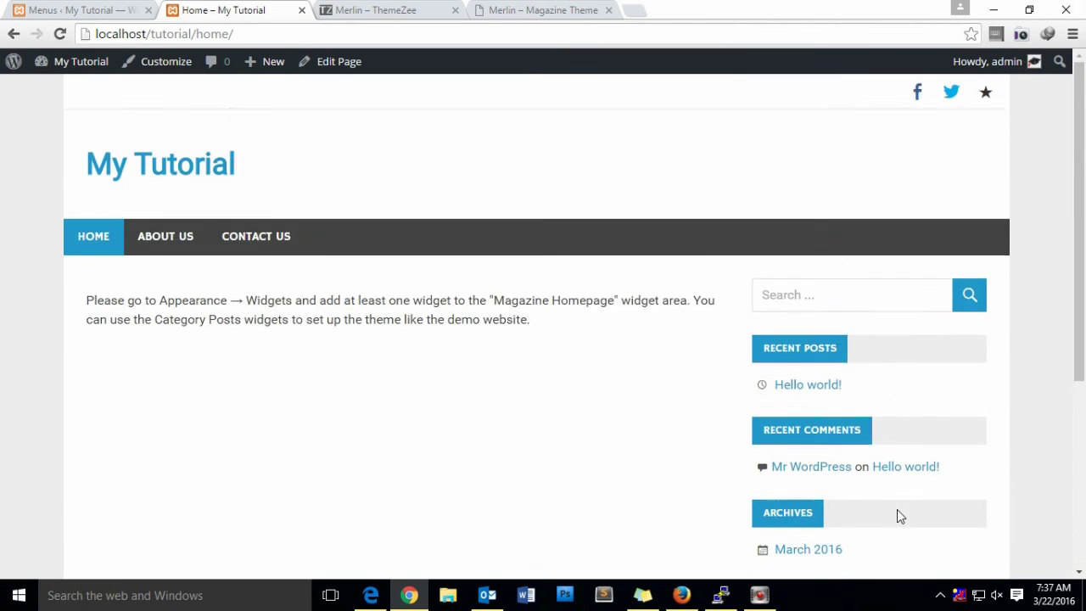
pyautogui.scroll(-5, 898, 509)
pyautogui.scroll(4, 899, 509)
pyautogui.scroll(-2, 916, 540)
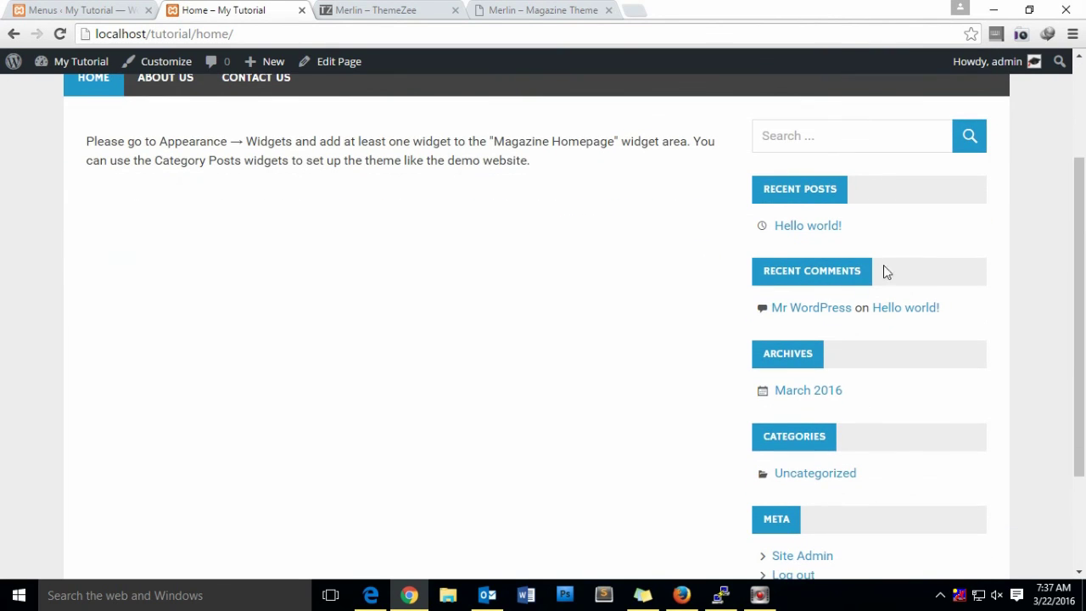
pyautogui.scroll(-2, 885, 353)
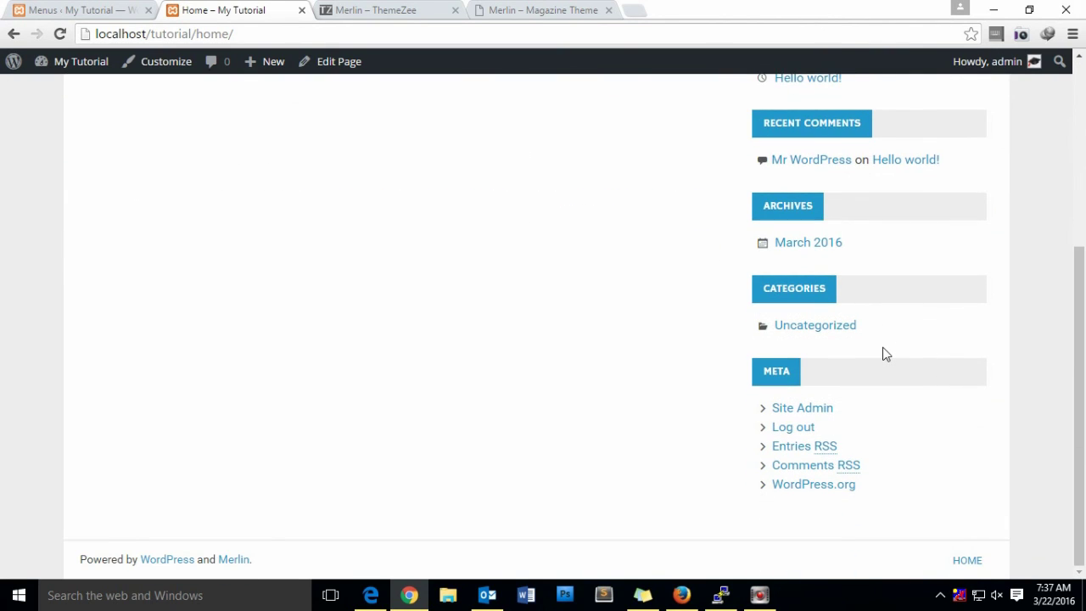
pyautogui.scroll(2, 885, 348)
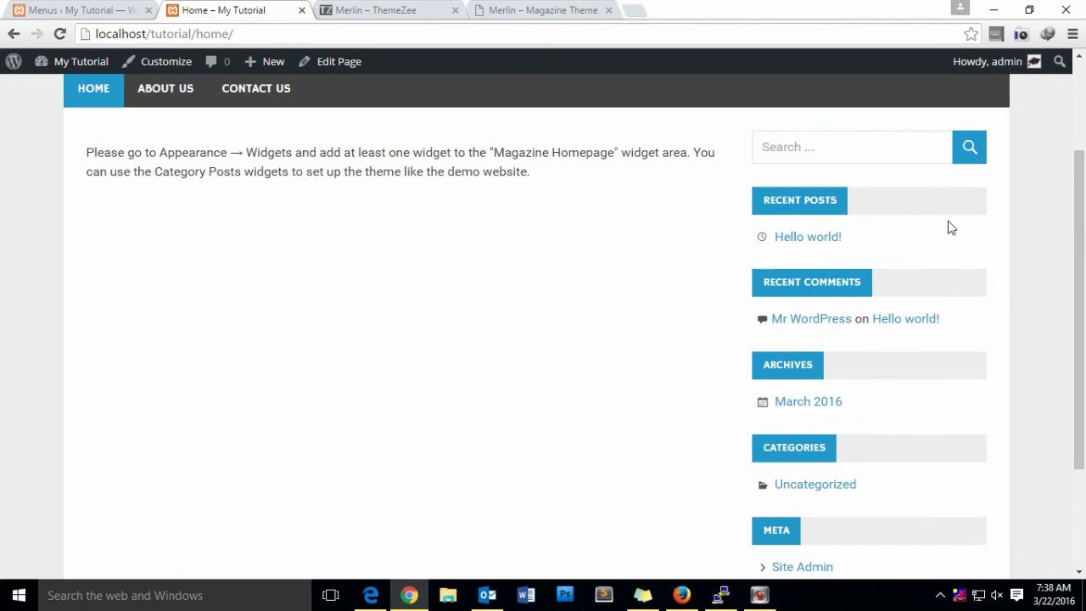
pyautogui.moveTo(774, 286)
pyautogui.mouseDown()
pyautogui.moveTo(880, 281)
pyautogui.moveTo(775, 286)
pyautogui.mouseUp()
pyautogui.click(891, 280)
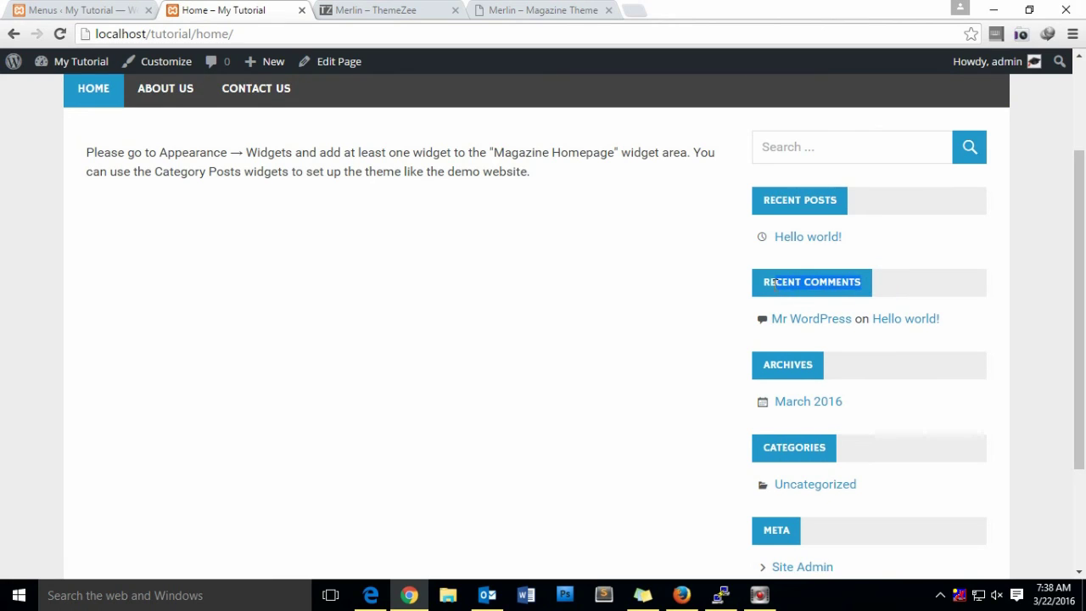
pyautogui.click(782, 371)
pyautogui.scroll(2, 877, 370)
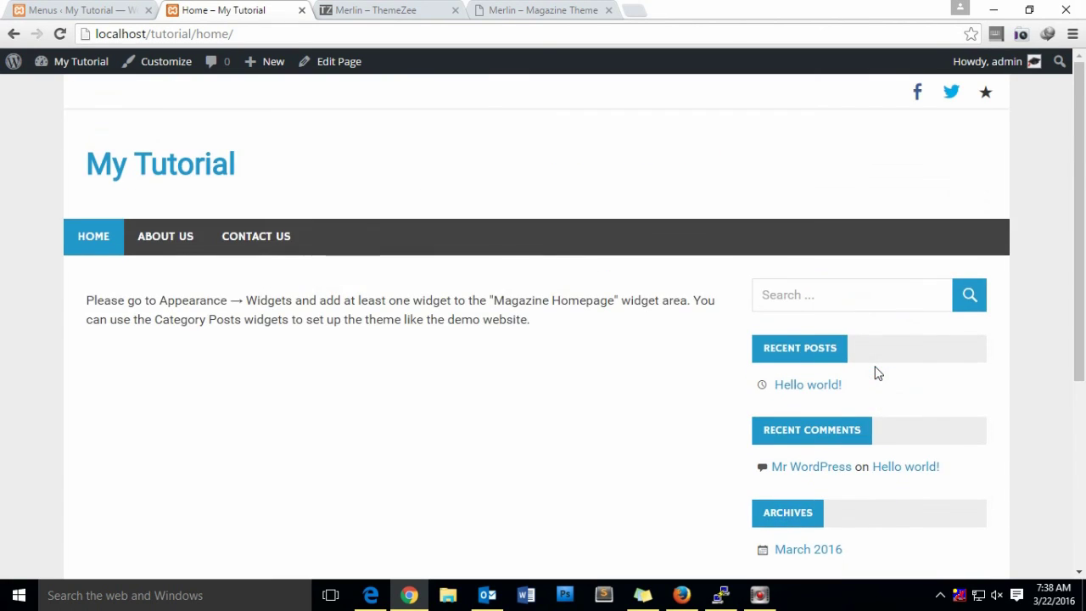
pyautogui.scroll(-3, 879, 374)
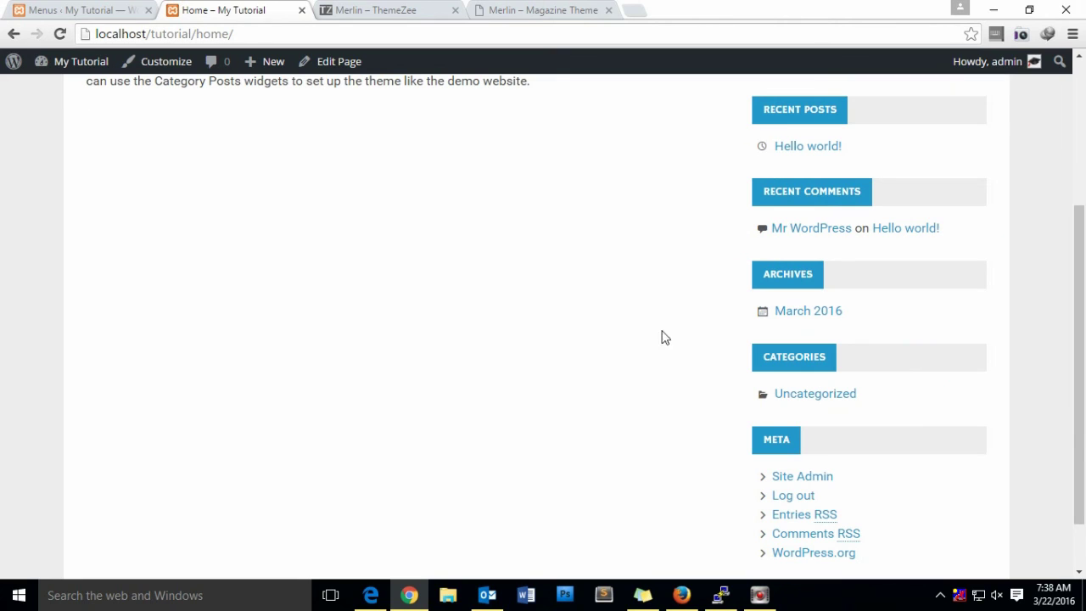
pyautogui.scroll(3, 286, 296)
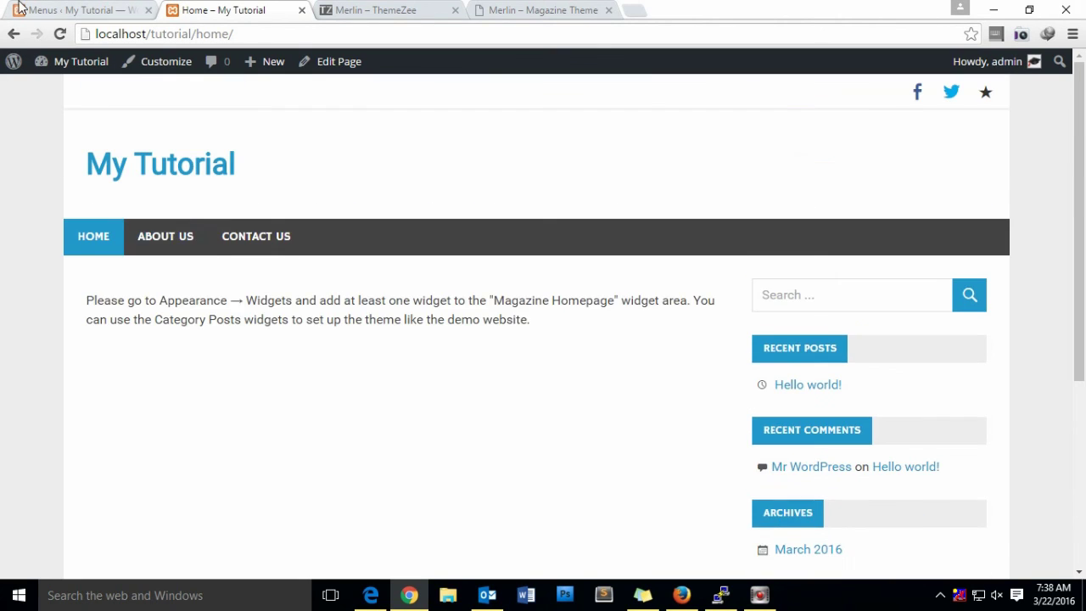
# Open the site's widget settings and remove the Meta, Archives and Recent Comments widgets from the Sidebar area
pyautogui.click(77, 10)
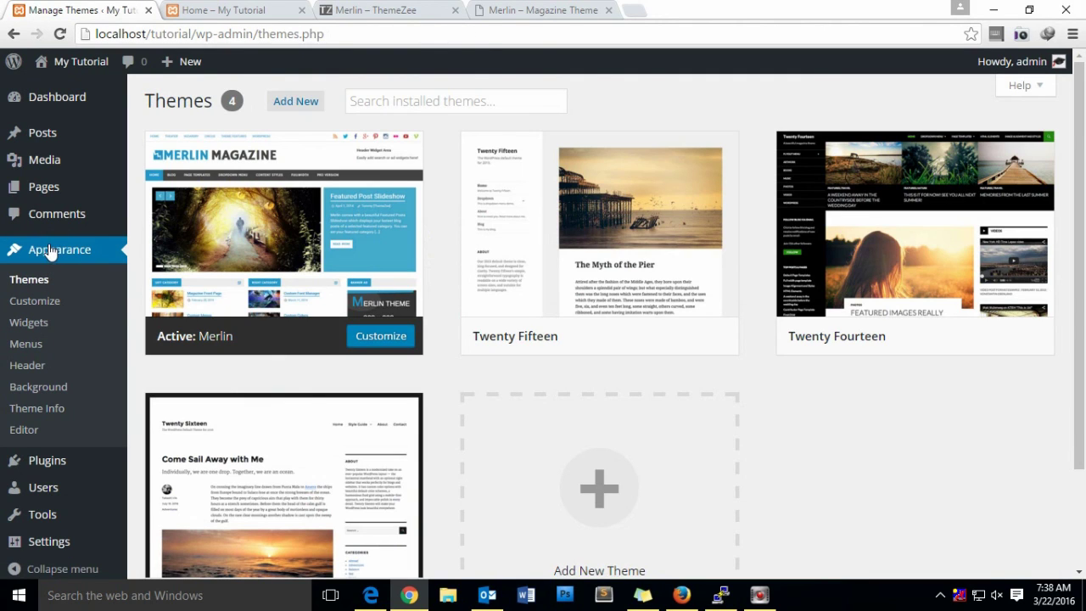
pyautogui.click(29, 322)
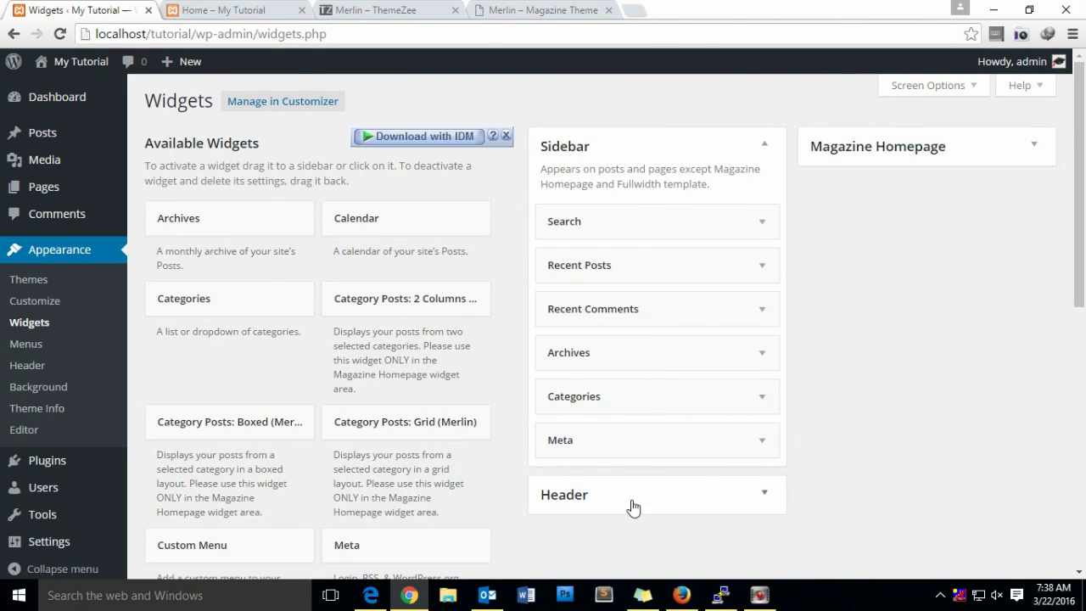
pyautogui.moveTo(656, 451); pyautogui.dragTo(273, 501)
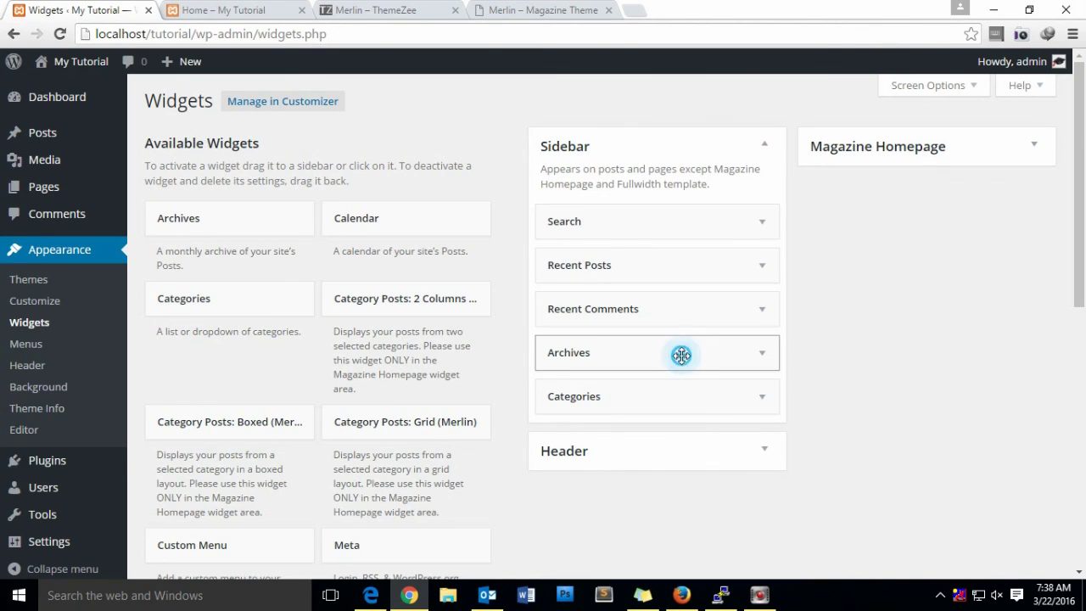
pyautogui.moveTo(681, 352); pyautogui.dragTo(319, 409)
pyautogui.moveTo(704, 299); pyautogui.dragTo(346, 436)
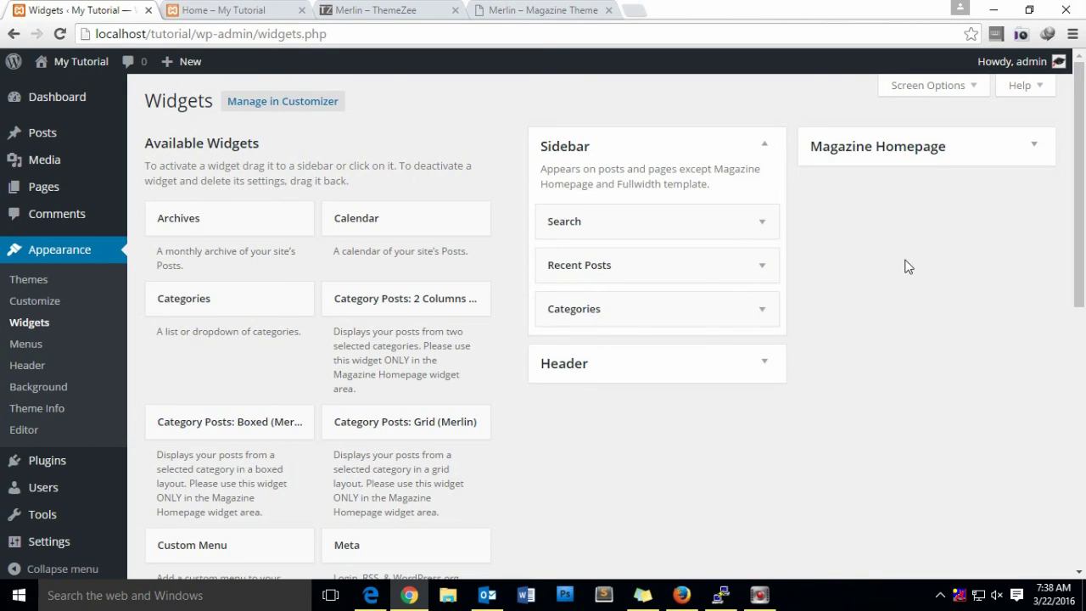
# Reload the site's Home page and check which widgets its sidebar shows
pyautogui.click(246, 12)
pyautogui.click(246, 32)
pyautogui.click(246, 32)
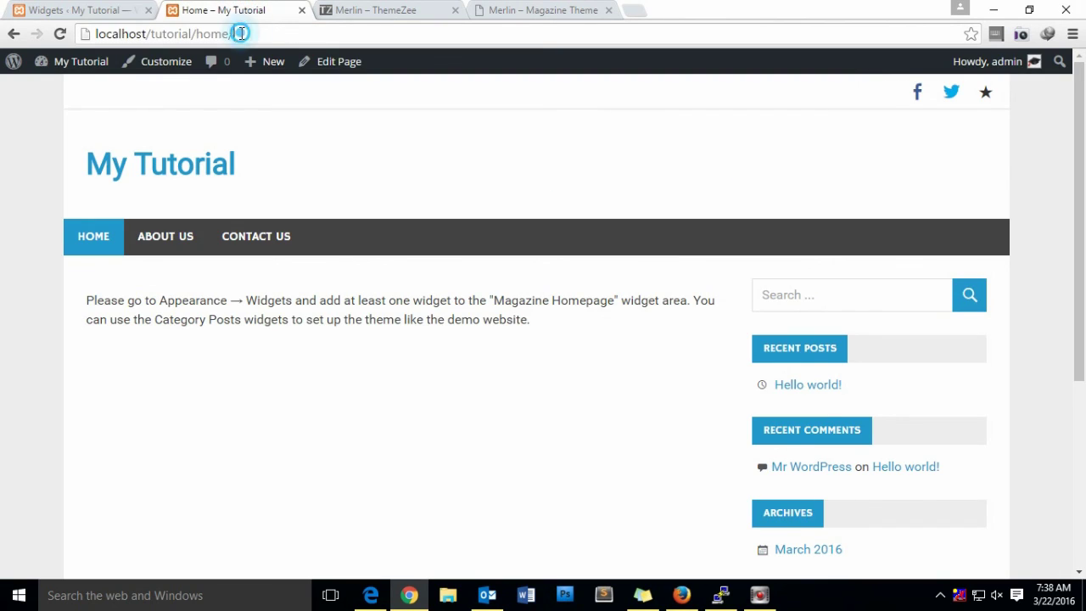
pyautogui.click(99, 240)
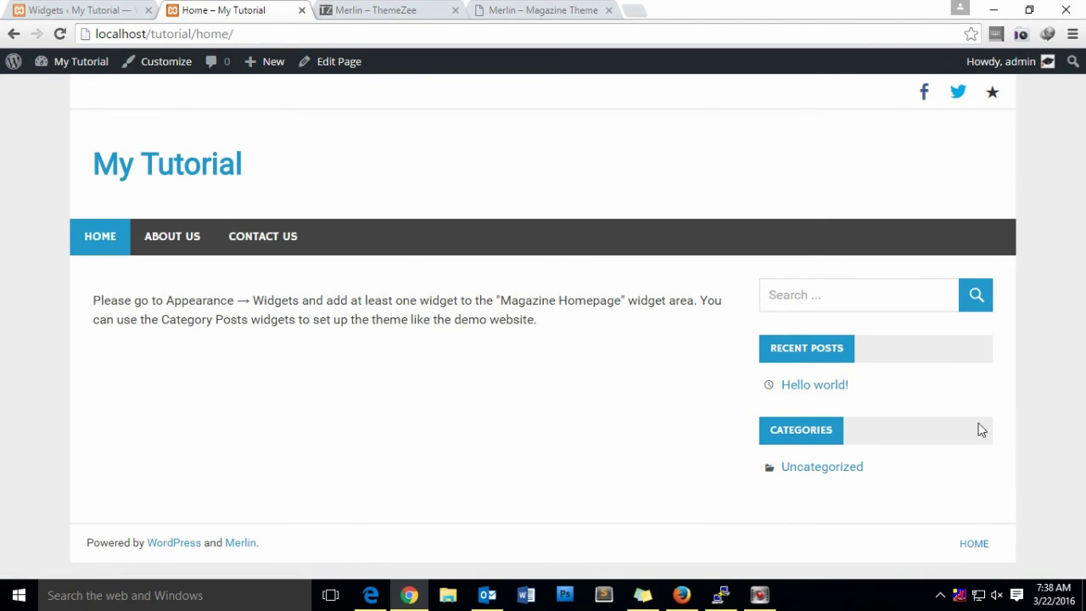
pyautogui.click(812, 308)
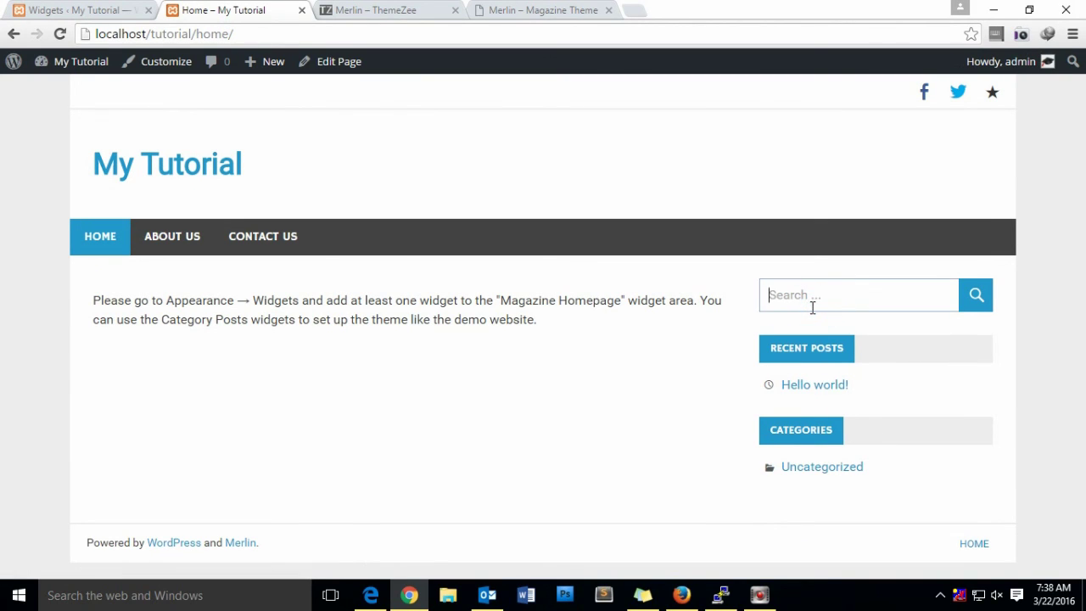